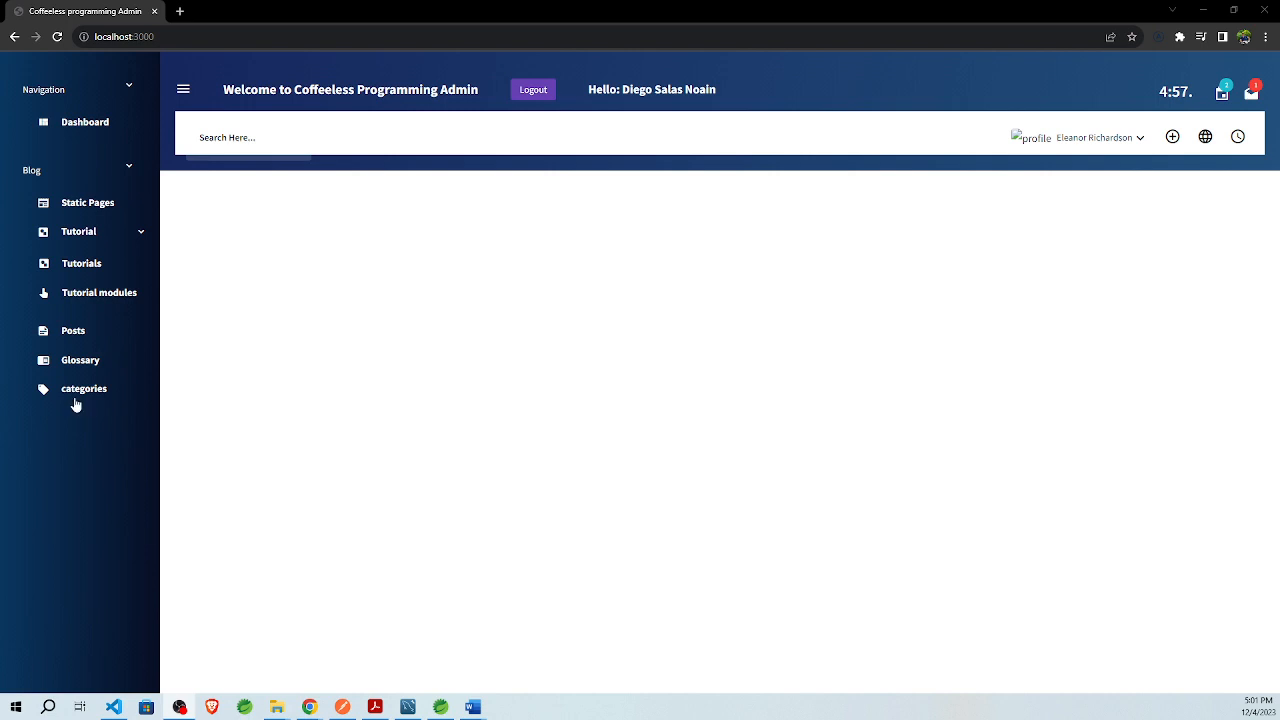
Step: Open the Home static page's edit form from the list of static pages
{"action": "left_click", "coordinate": [108, 205]}
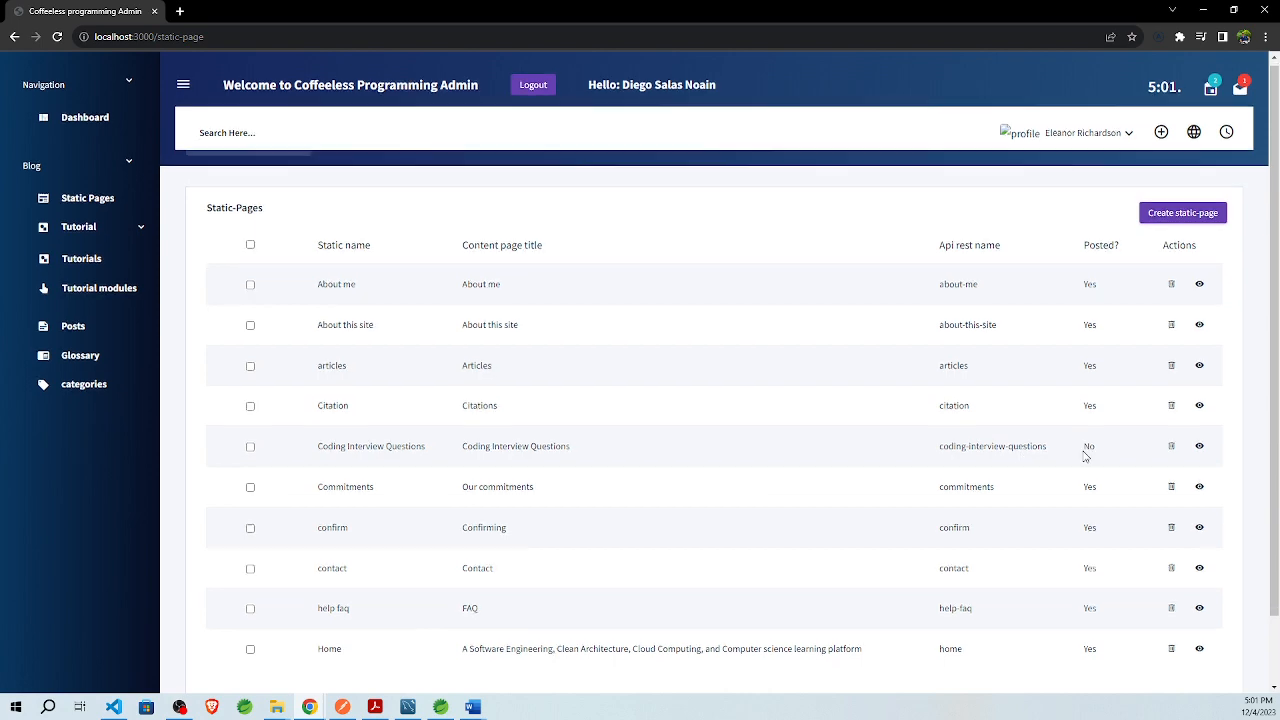
{"action": "scroll", "coordinate": [1080, 470], "scroll_direction": "down", "scroll_amount": 2}
{"action": "left_click", "coordinate": [1201, 578]}
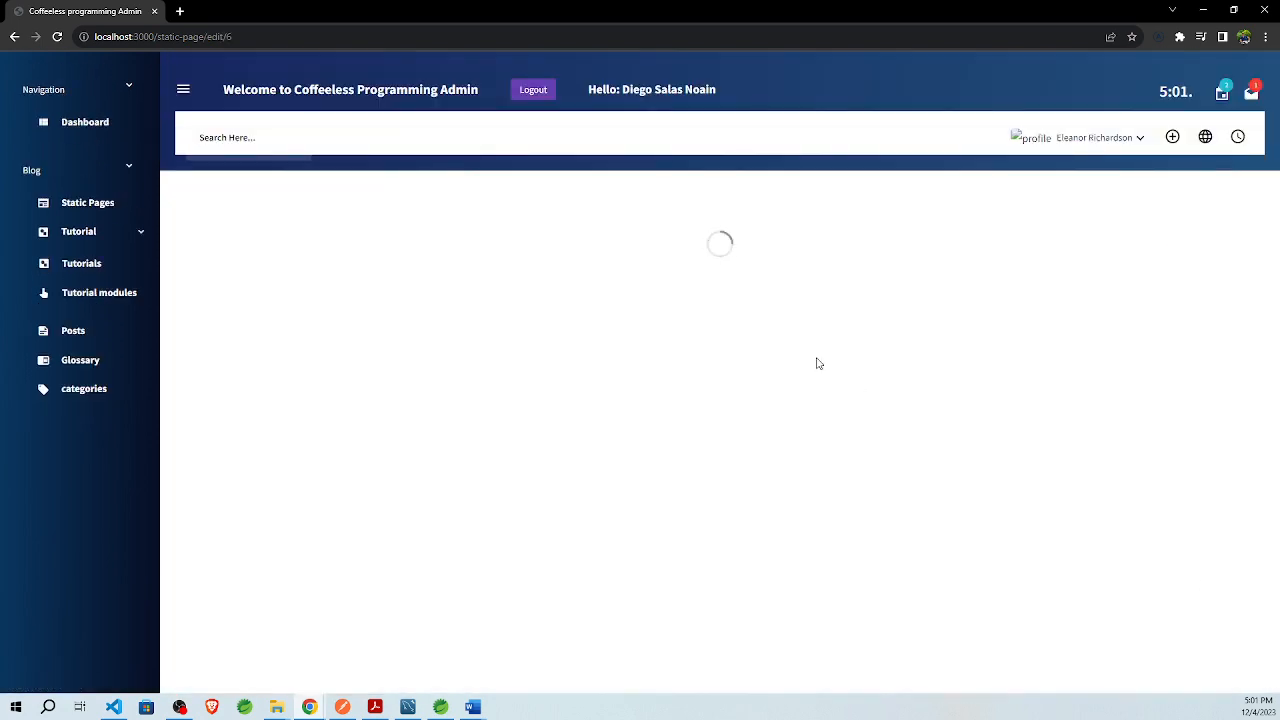
{"action": "scroll", "coordinate": [563, 474], "scroll_direction": "down", "scroll_amount": 2}
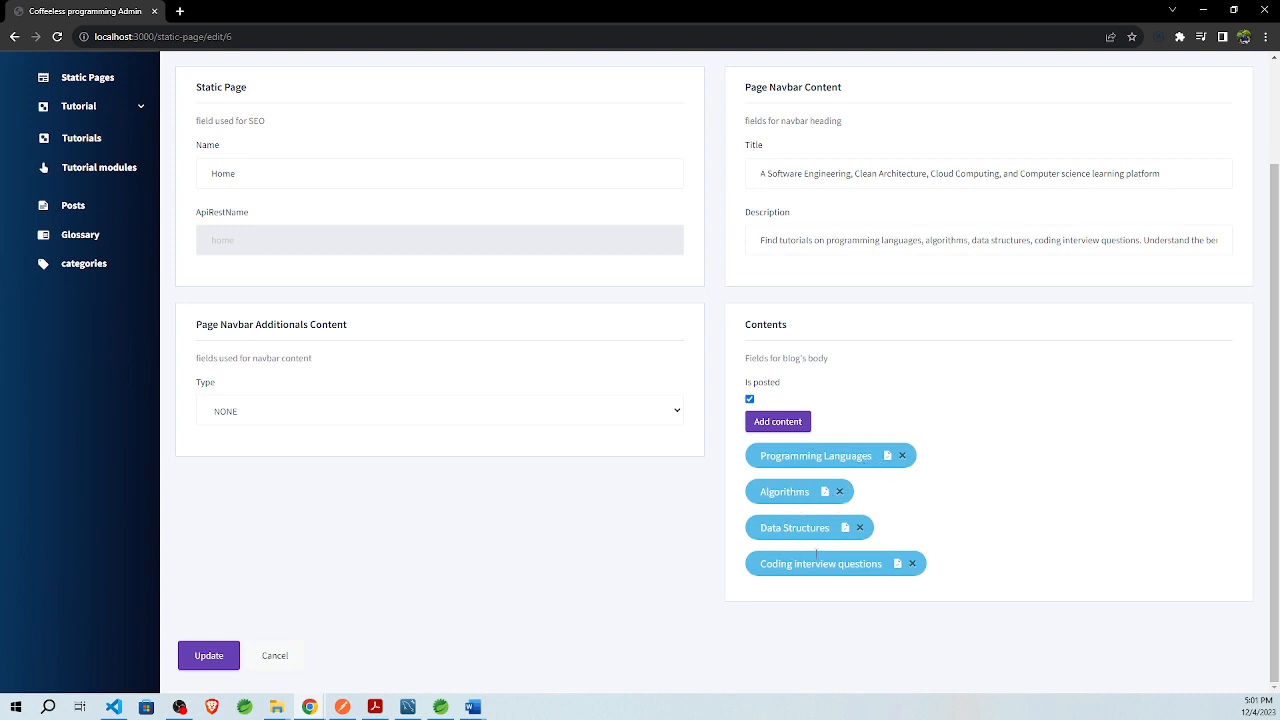
Step: Review the Home page's Programming Languages content, including its language values, name options and description, and close it without saving
{"action": "left_click", "coordinate": [887, 455]}
{"action": "scroll", "coordinate": [637, 417], "scroll_direction": "down", "scroll_amount": 2}
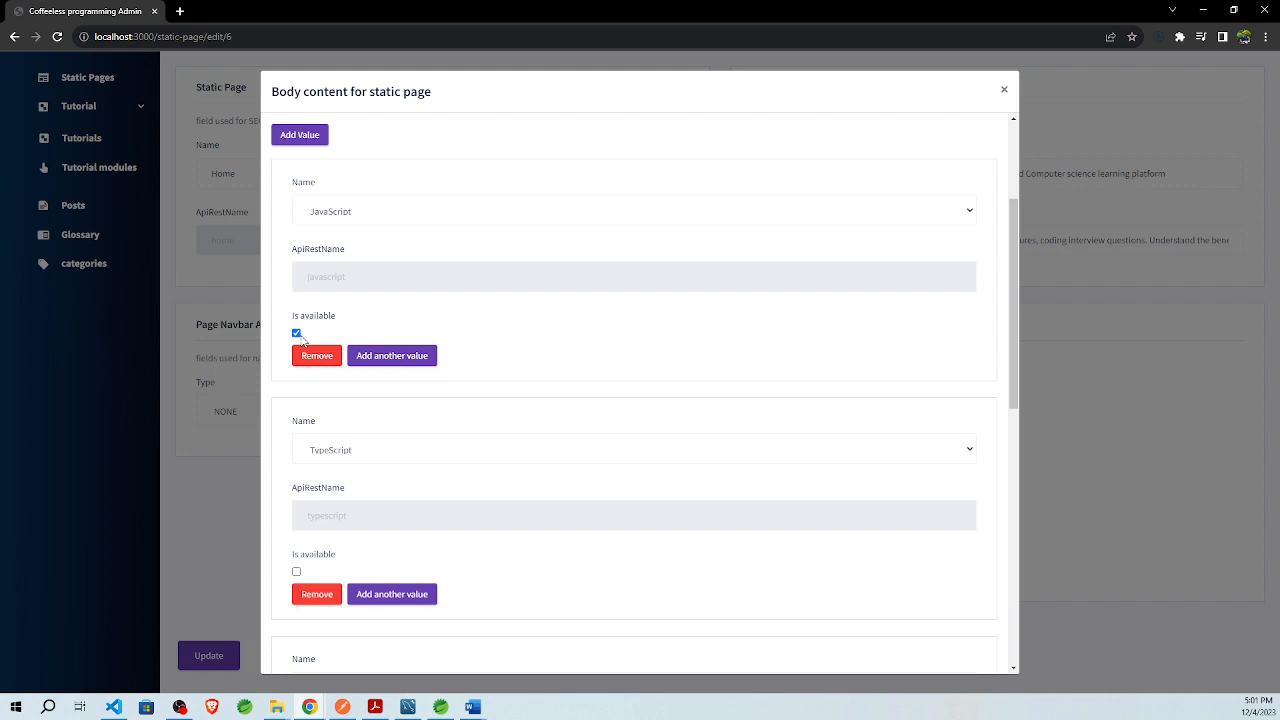
{"action": "scroll", "coordinate": [430, 400], "scroll_direction": "down", "scroll_amount": 2}
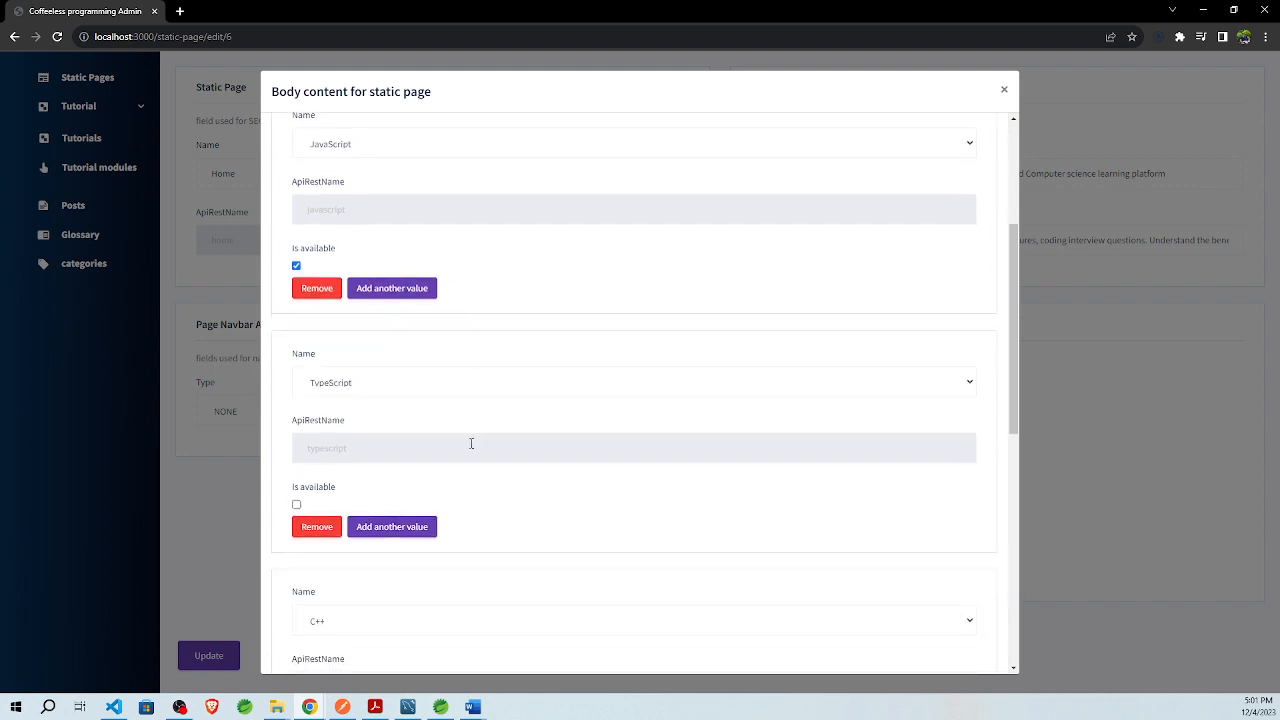
{"action": "scroll", "coordinate": [430, 400], "scroll_direction": "down", "scroll_amount": 1}
{"action": "scroll", "coordinate": [471, 377], "scroll_direction": "down", "scroll_amount": 2}
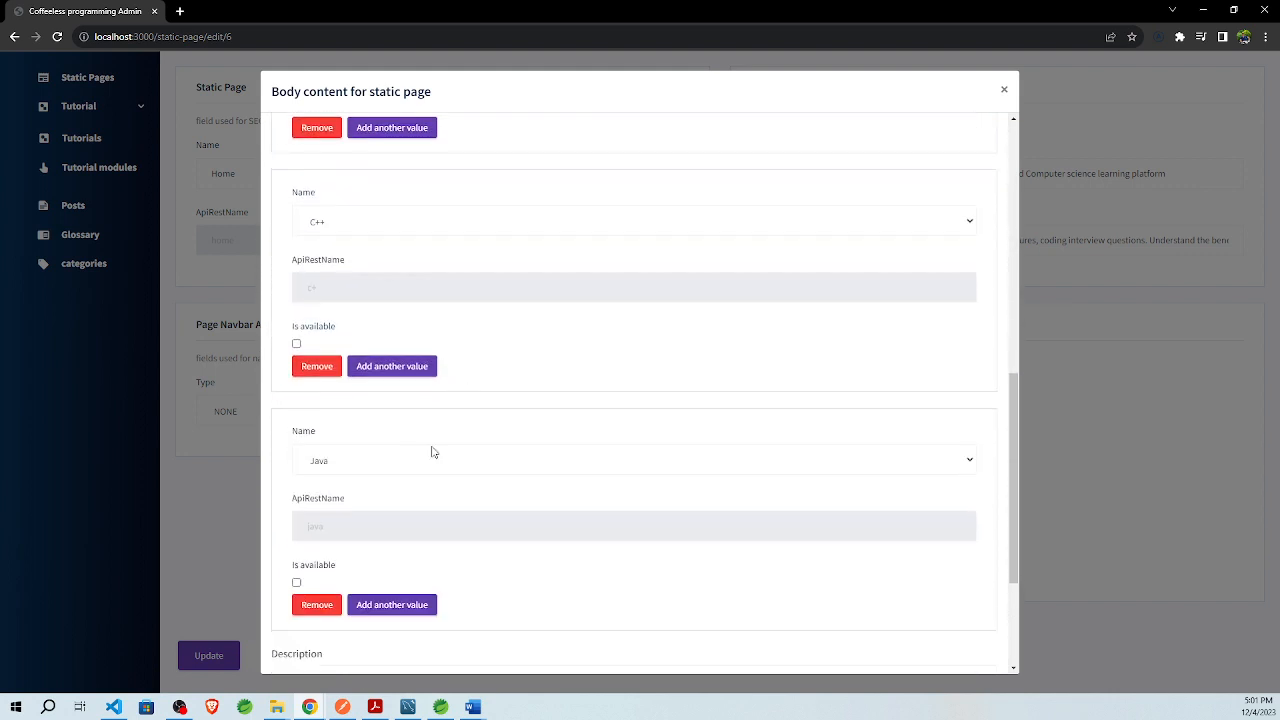
{"action": "left_click", "coordinate": [420, 337]}
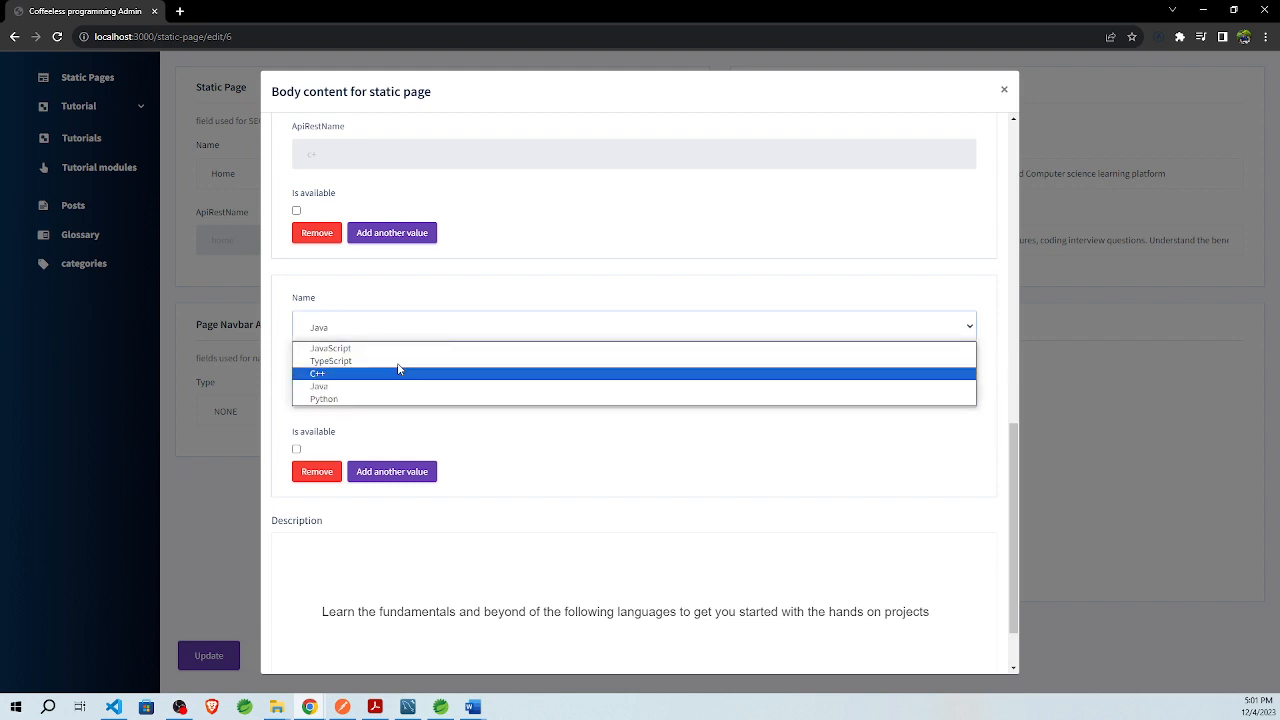
{"action": "left_click", "coordinate": [678, 501]}
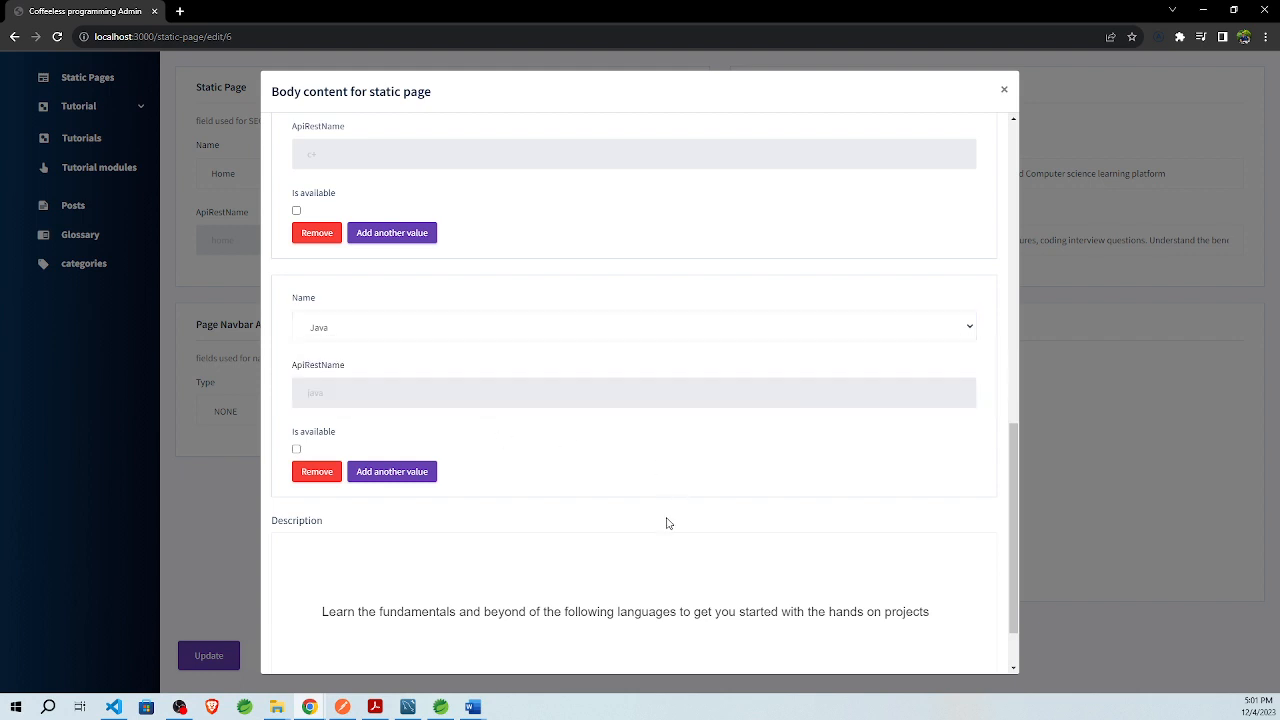
{"action": "scroll", "coordinate": [610, 488], "scroll_direction": "down", "scroll_amount": 1}
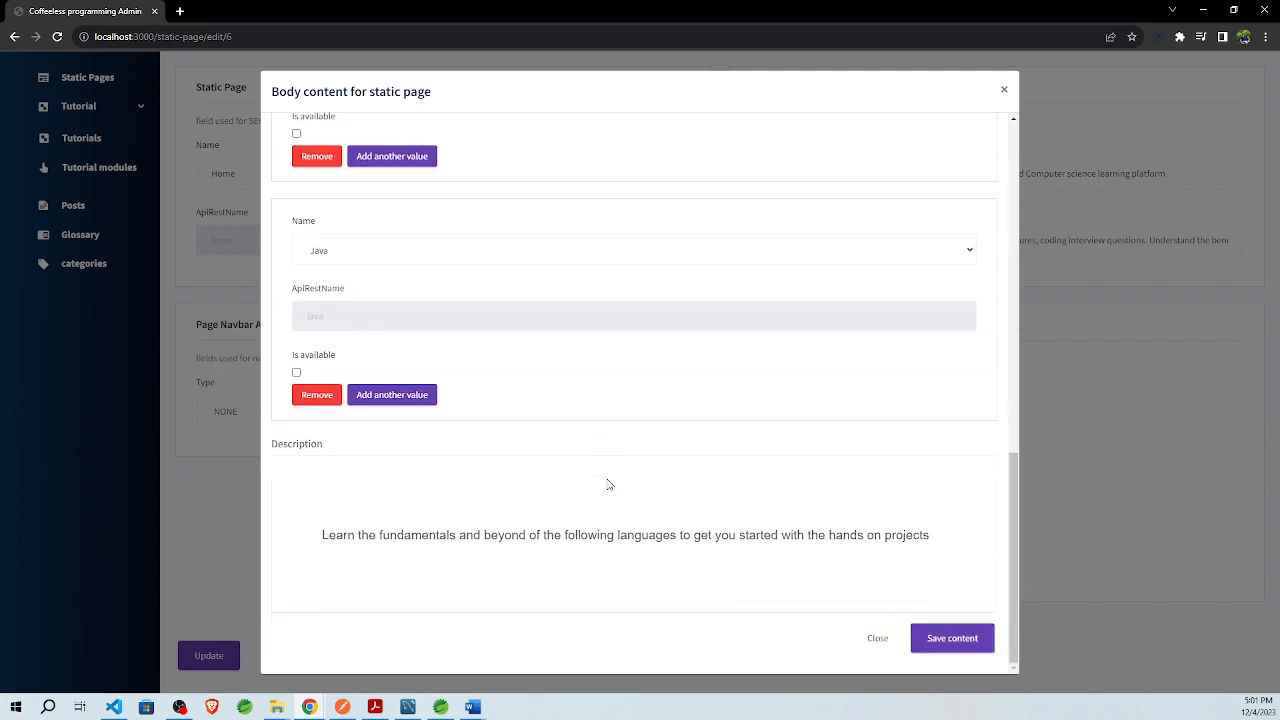
{"action": "left_click_drag", "start_coordinate": [325, 540], "coordinate": [908, 550]}
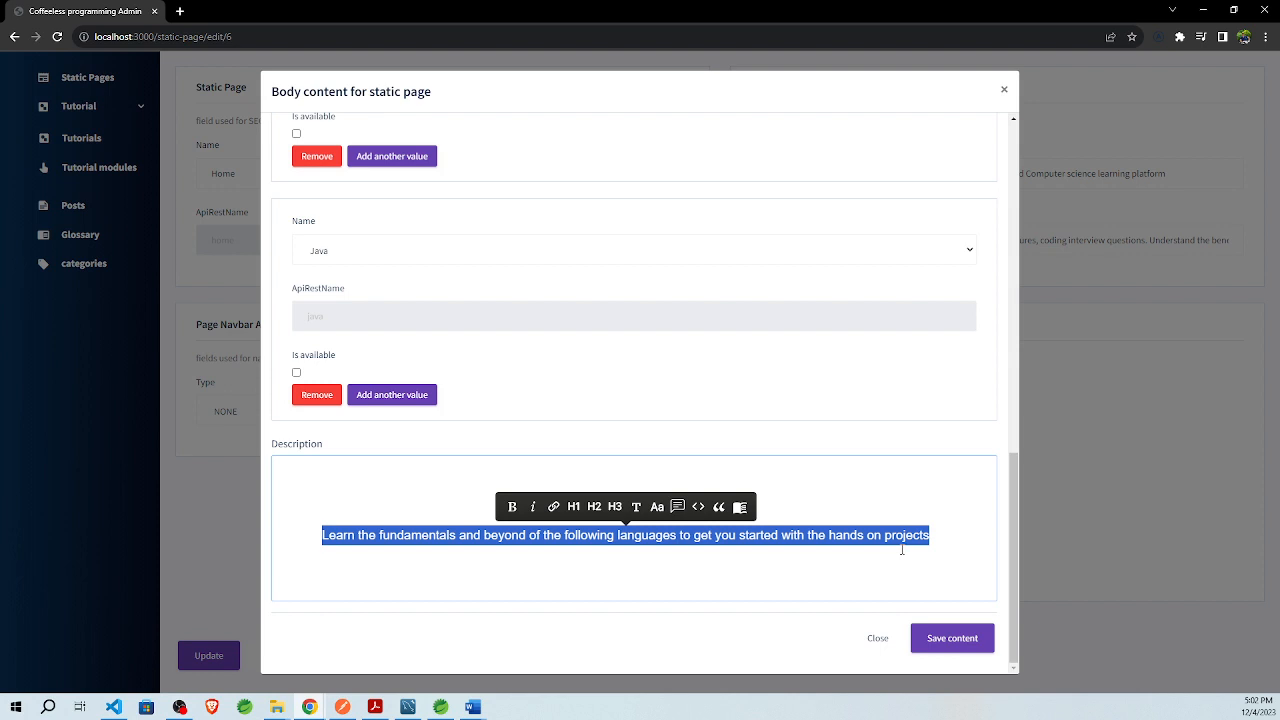
{"action": "left_click", "coordinate": [879, 639]}
Step: Open the Home page's Algorithms content and look through its values from Recursion to Greedy Algorithms
{"action": "left_click", "coordinate": [824, 492]}
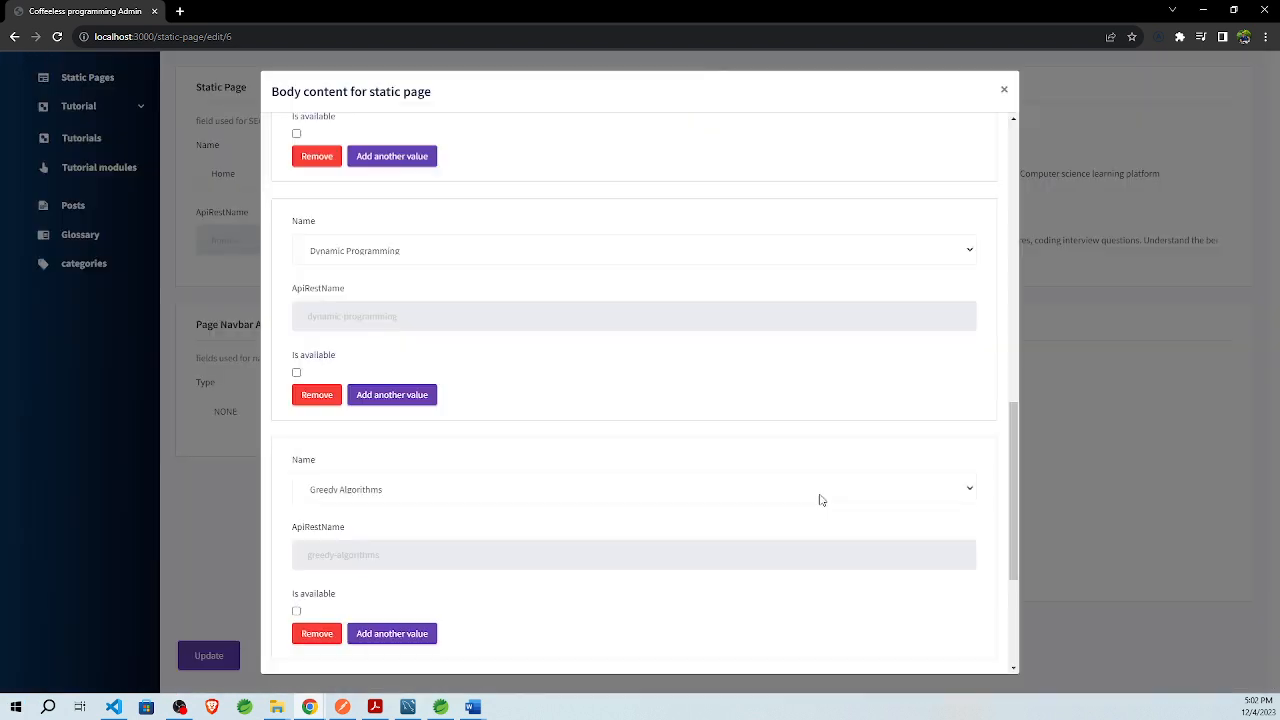
{"action": "scroll", "coordinate": [637, 406], "scroll_direction": "down", "scroll_amount": 3}
{"action": "scroll", "coordinate": [640, 406], "scroll_direction": "up", "scroll_amount": 10}
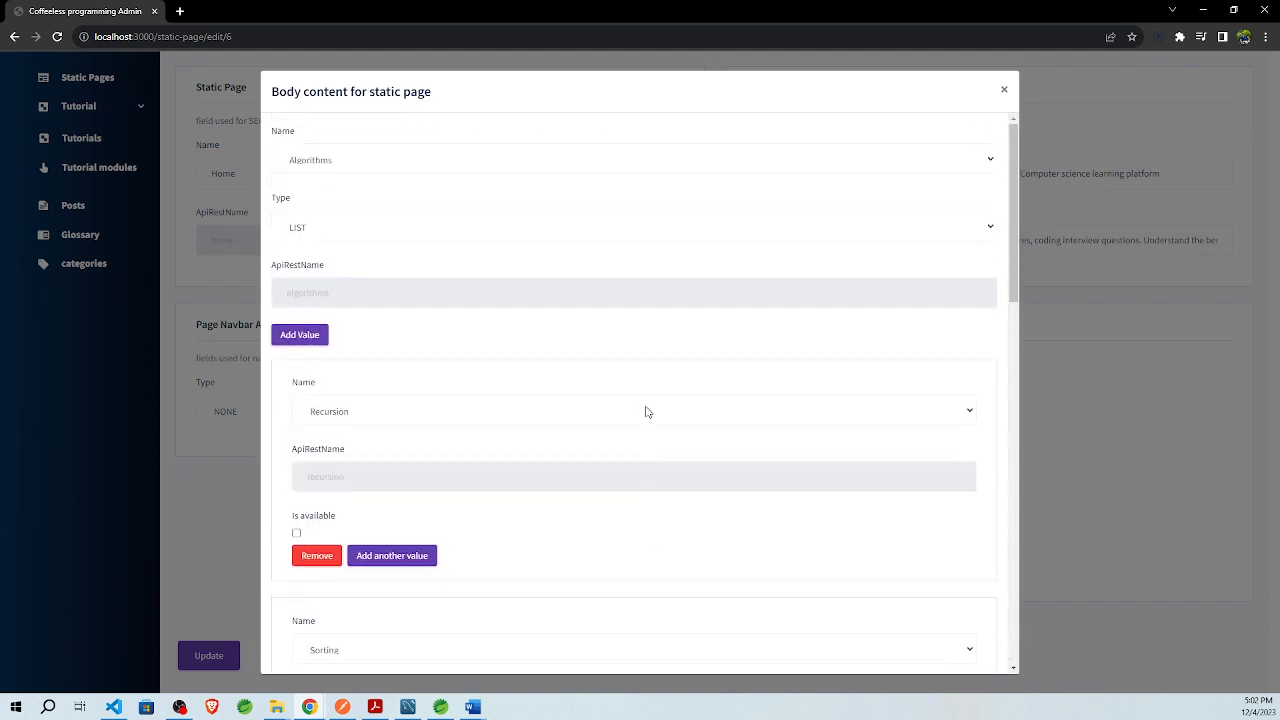
{"action": "scroll", "coordinate": [578, 450], "scroll_direction": "down", "scroll_amount": 3}
{"action": "scroll", "coordinate": [760, 535], "scroll_direction": "down", "scroll_amount": 10}
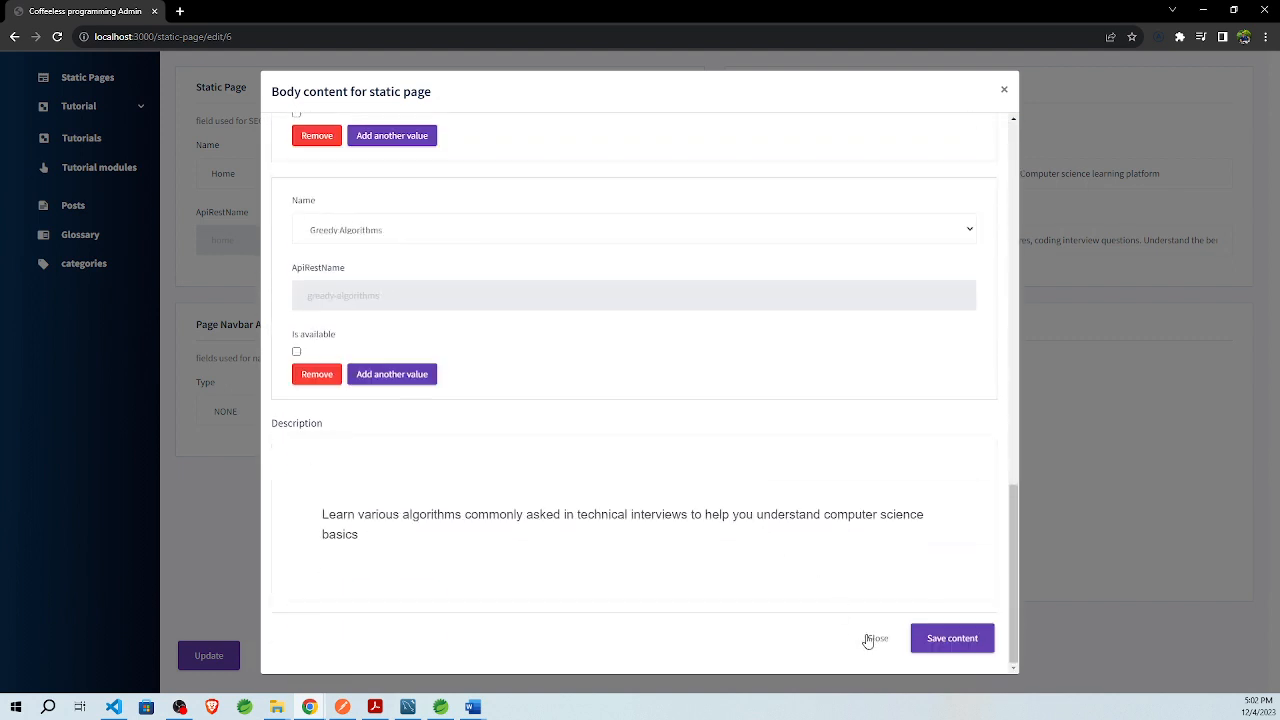
Step: Try adding a line of sample text, "dfdf", under the Algorithms description, remove it and close the content without saving
{"action": "left_click", "coordinate": [466, 547]}
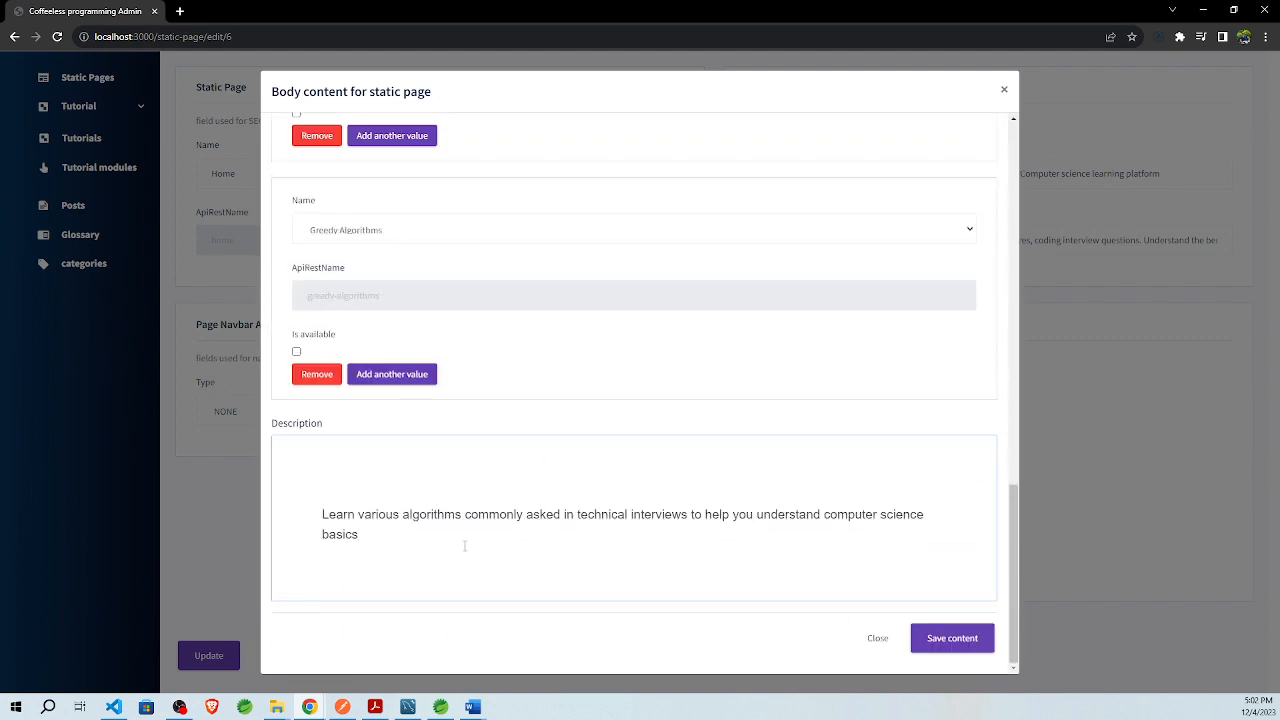
{"action": "key", "text": "Return"}
{"action": "type", "text": "dfdfdf"}
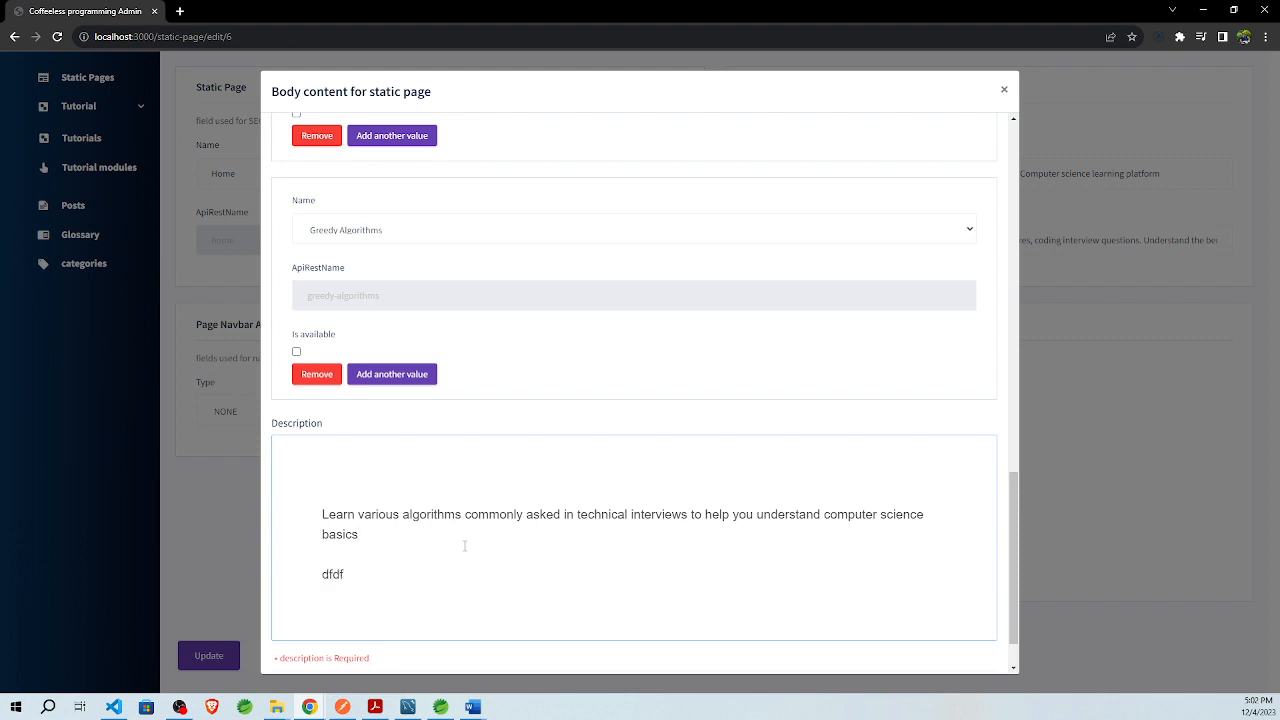
{"action": "key", "text": "BackSpace"}
{"action": "key", "text": "BackSpace"}
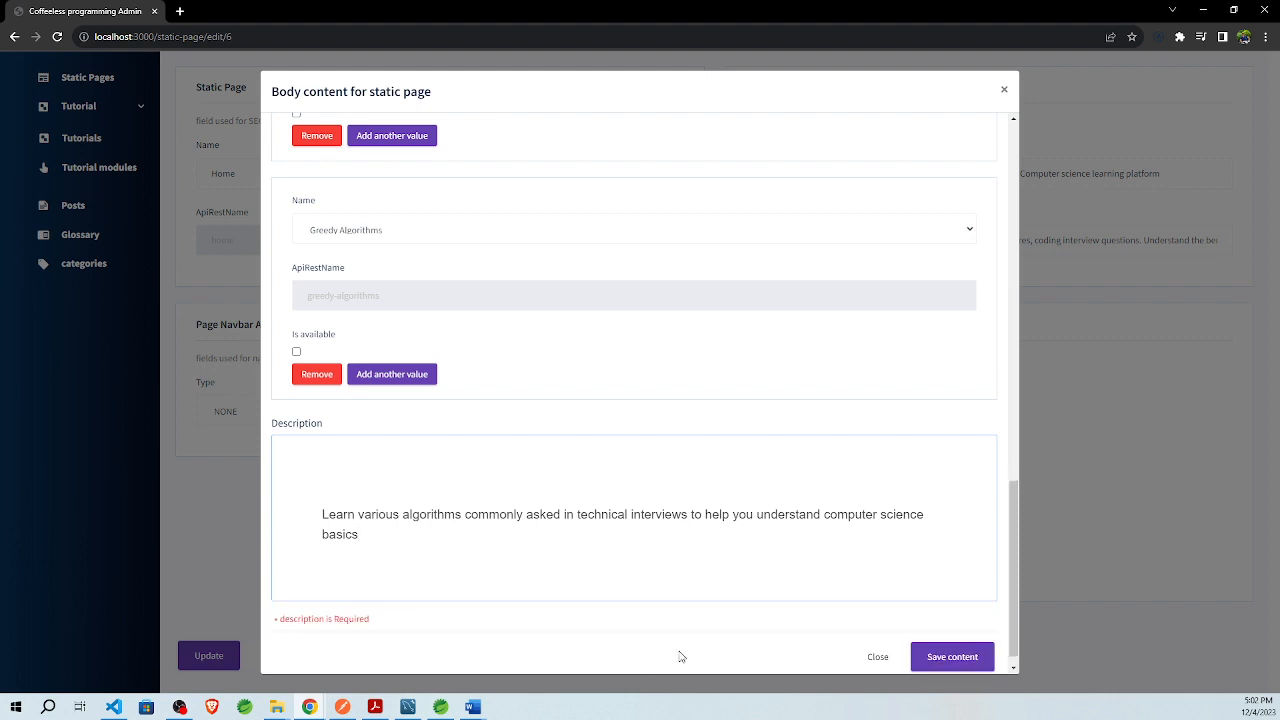
{"action": "left_click", "coordinate": [884, 656]}
Step: Highlight the navbar title and the navbar description of the Home page to examine their text
{"action": "scroll", "coordinate": [864, 300], "scroll_direction": "up", "scroll_amount": 3}
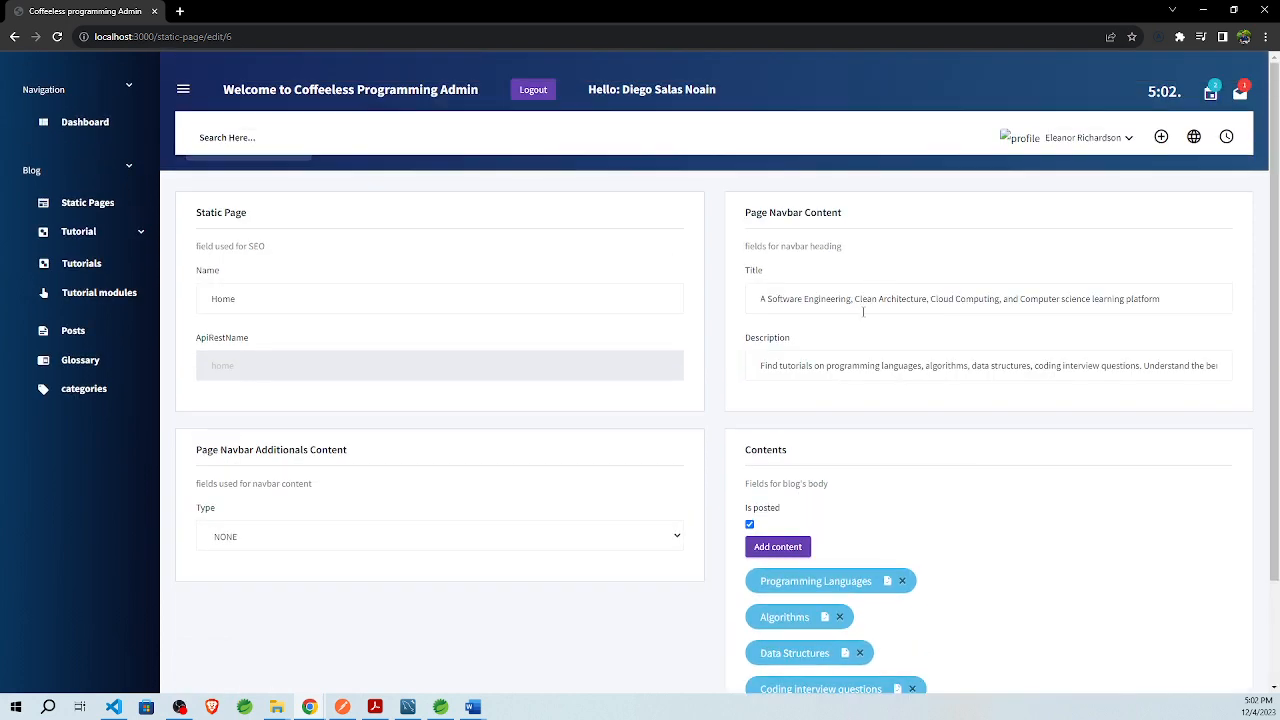
{"action": "left_click", "coordinate": [829, 297]}
{"action": "double_click", "coordinate": [825, 298]}
{"action": "triple_click", "coordinate": [800, 298]}
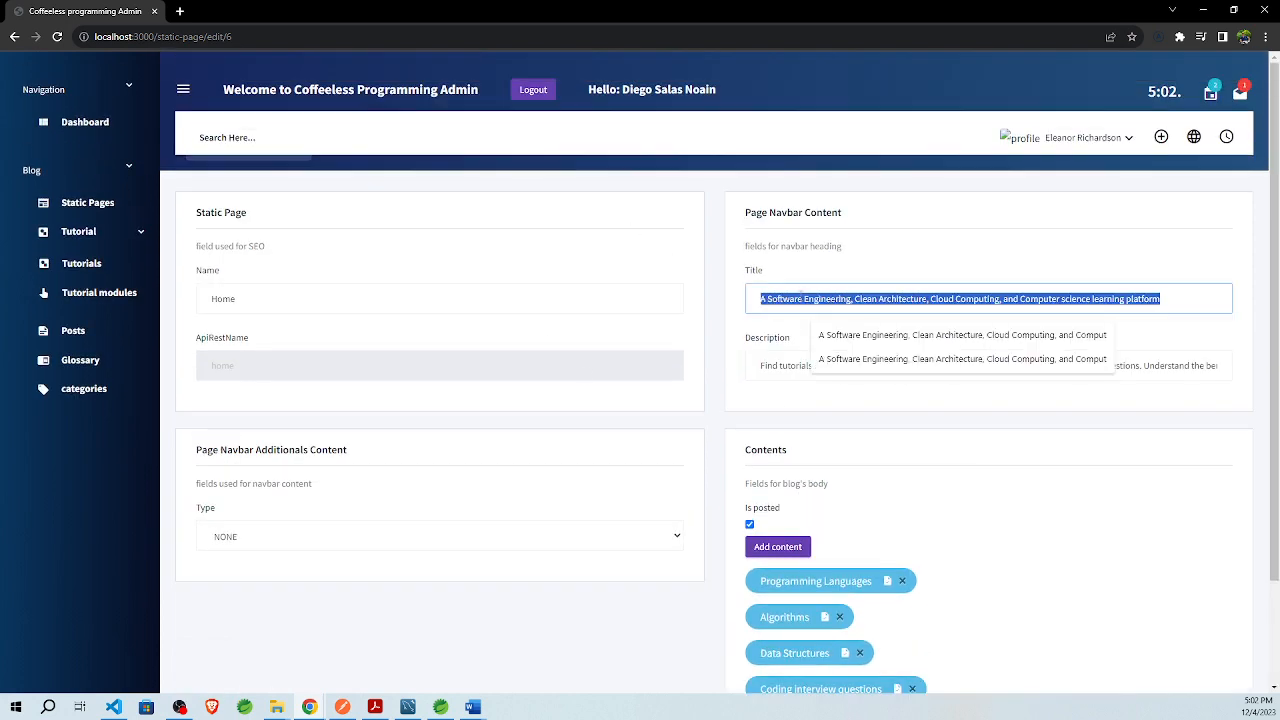
{"action": "triple_click", "coordinate": [765, 358]}
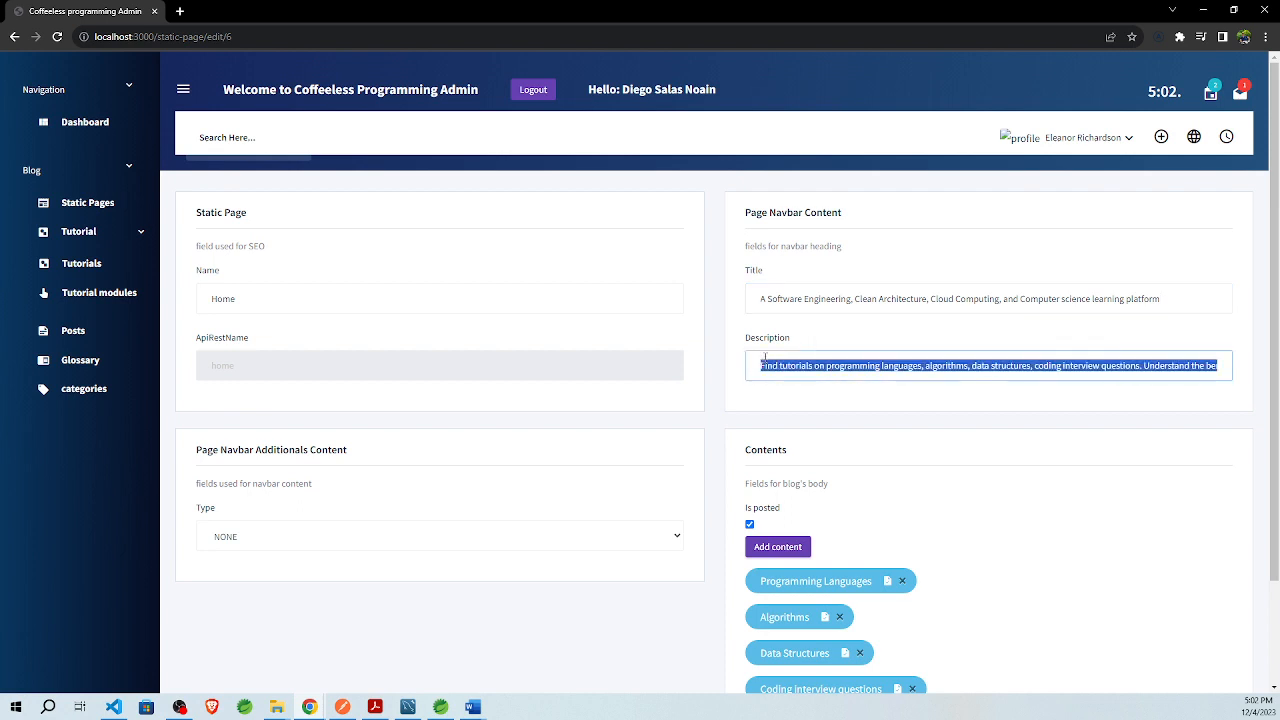
Step: Open the Programming Languages tutorial's edit form from the tutorials list
{"action": "left_click", "coordinate": [77, 234]}
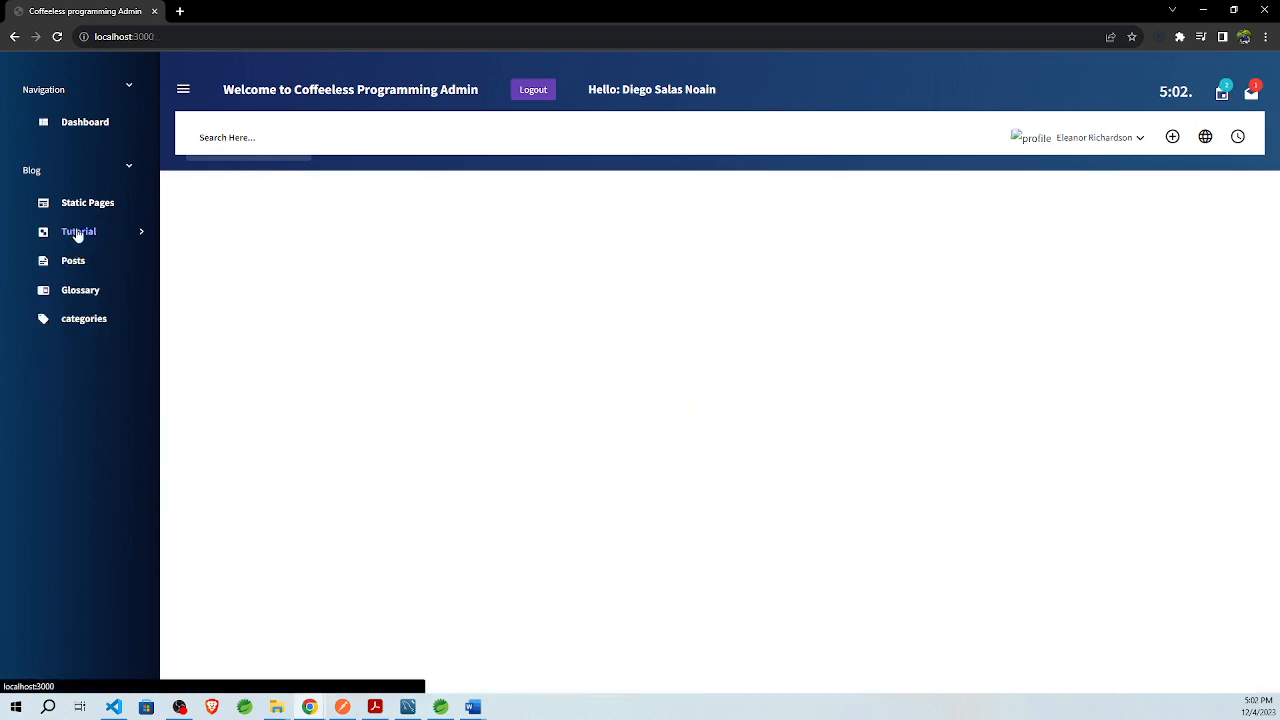
{"action": "left_click", "coordinate": [79, 260]}
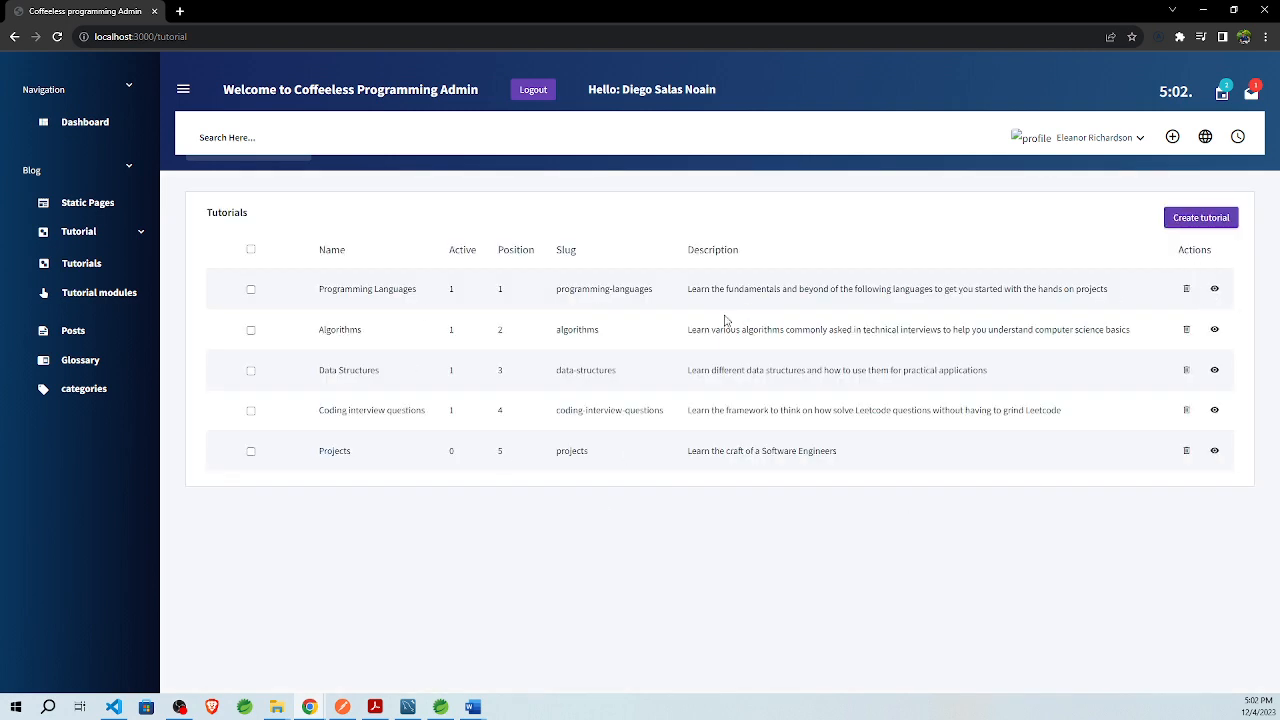
{"action": "left_click", "coordinate": [1213, 290]}
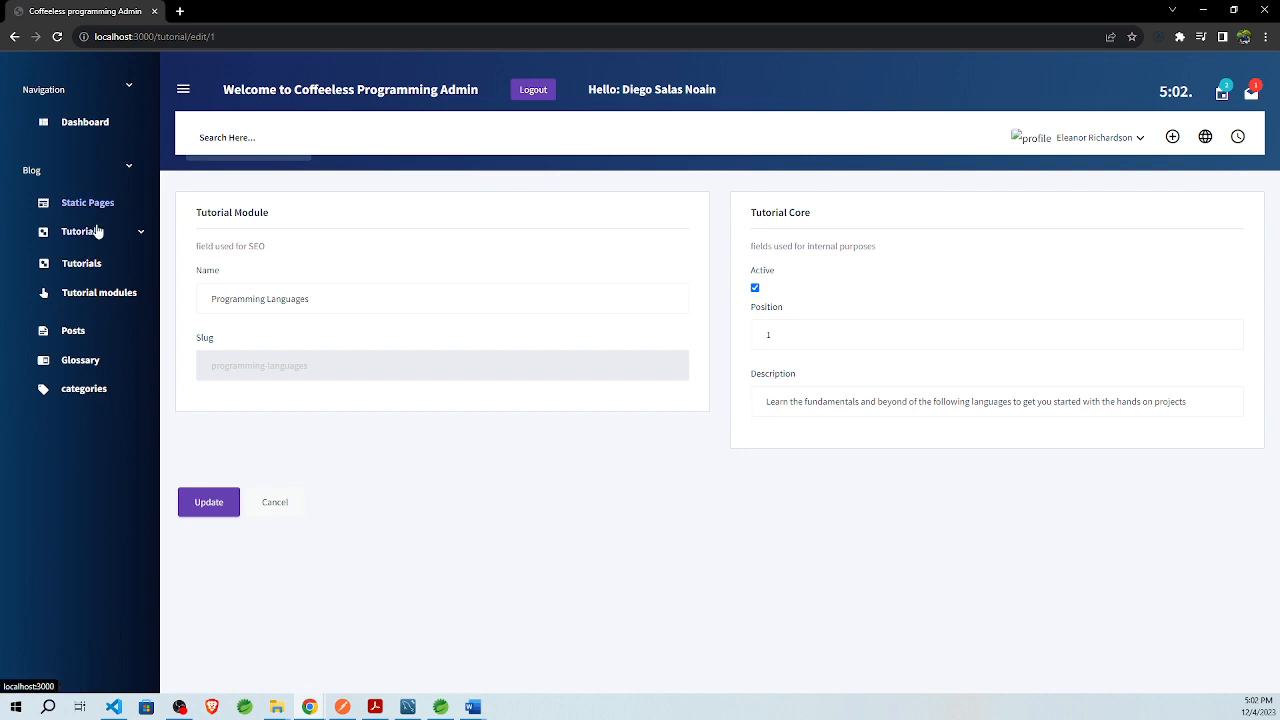
Step: Open the Programming fundamentals module's edit form from the list of tutorial modules
{"action": "left_click", "coordinate": [99, 265]}
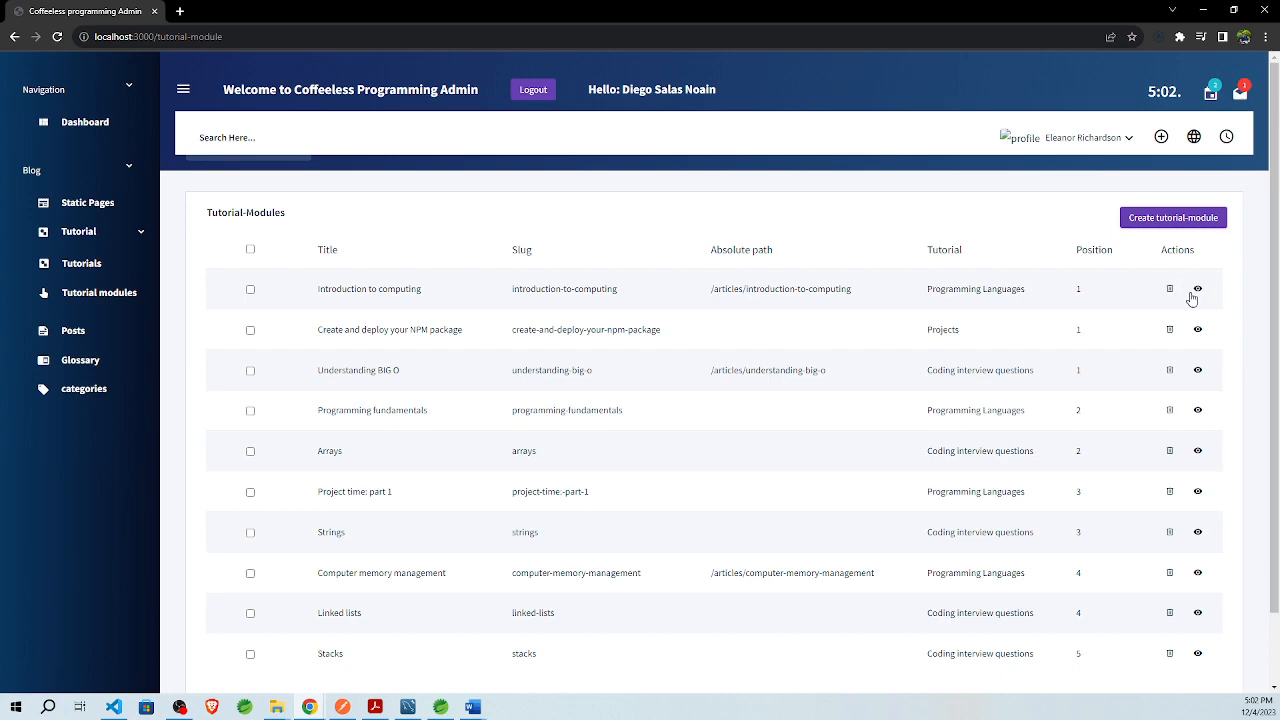
{"action": "scroll", "coordinate": [1088, 336], "scroll_direction": "down", "scroll_amount": 1}
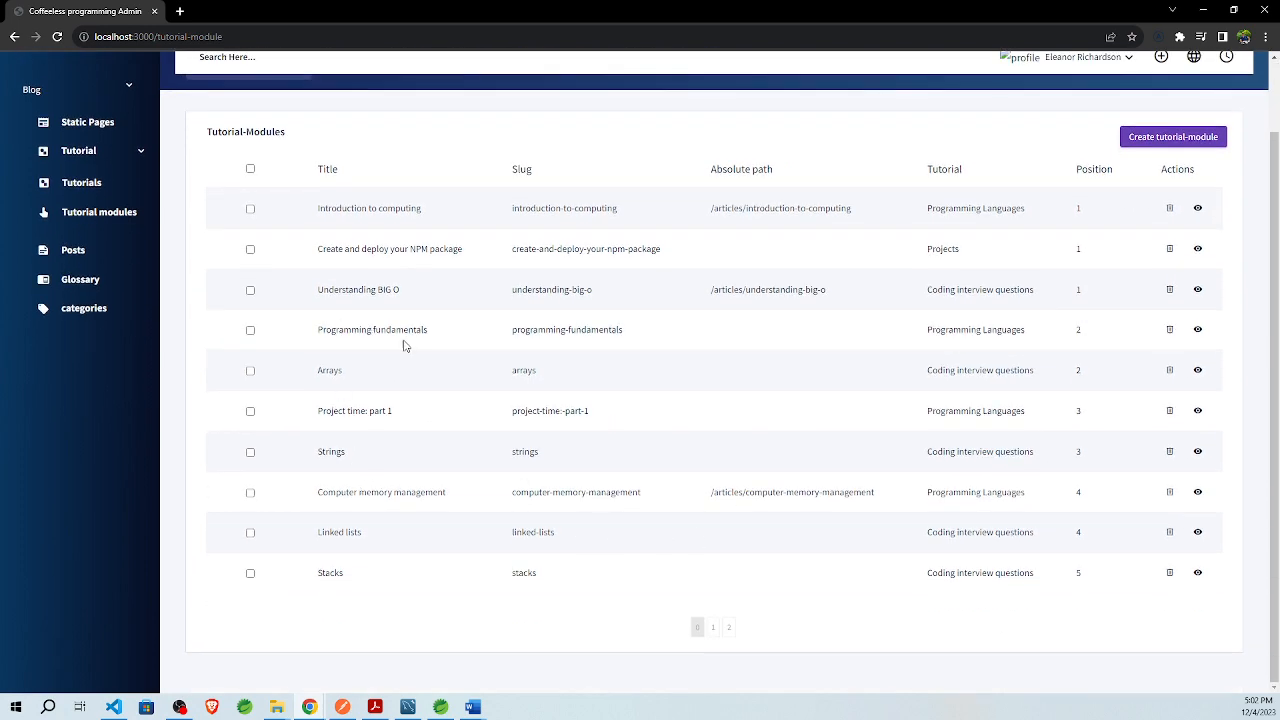
{"action": "left_click", "coordinate": [1170, 331]}
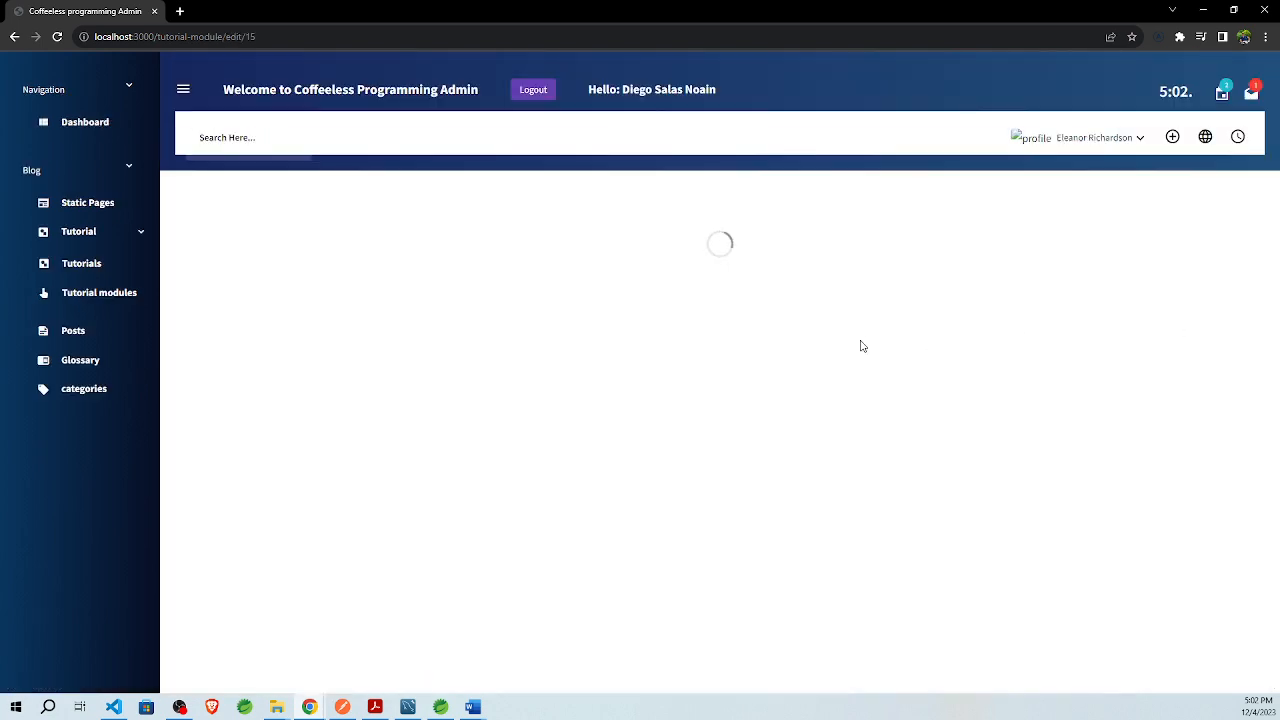
Step: Highlight the whole description of the Programming fundamentals module, including its list of topics
{"action": "scroll", "coordinate": [862, 346], "scroll_direction": "down", "scroll_amount": 6}
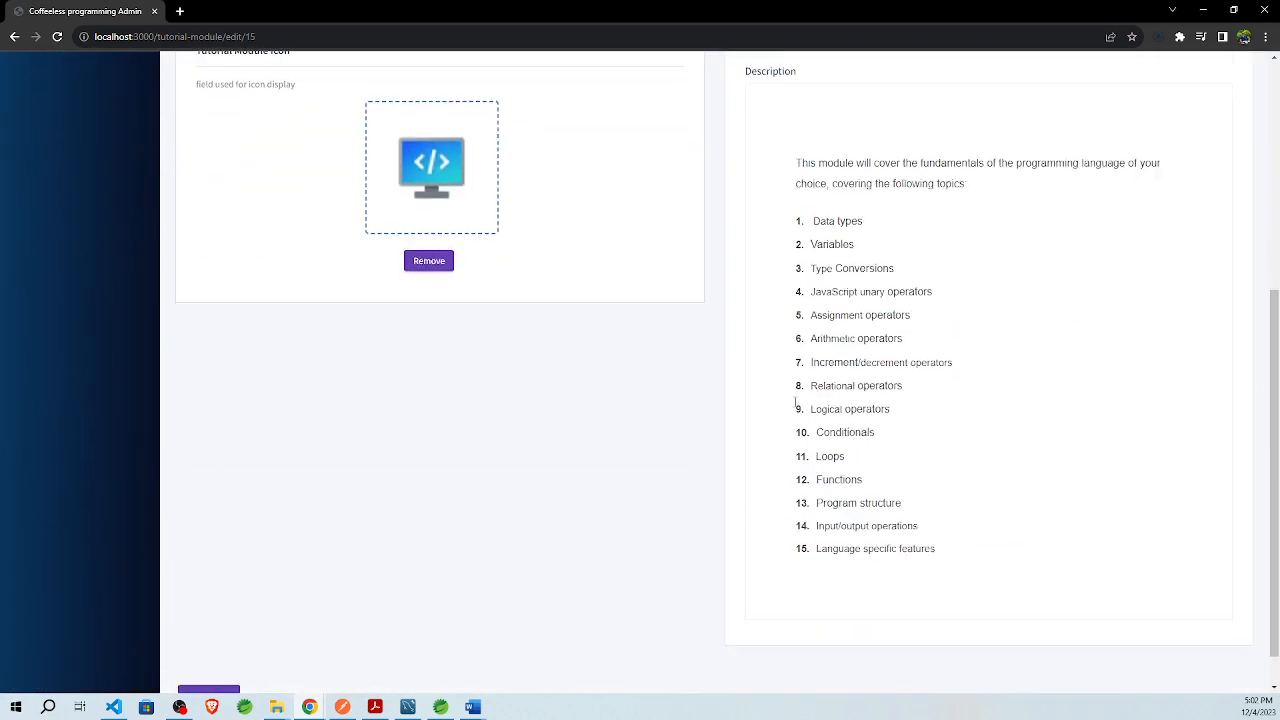
{"action": "left_click_drag", "start_coordinate": [936, 556], "coordinate": [770, 297]}
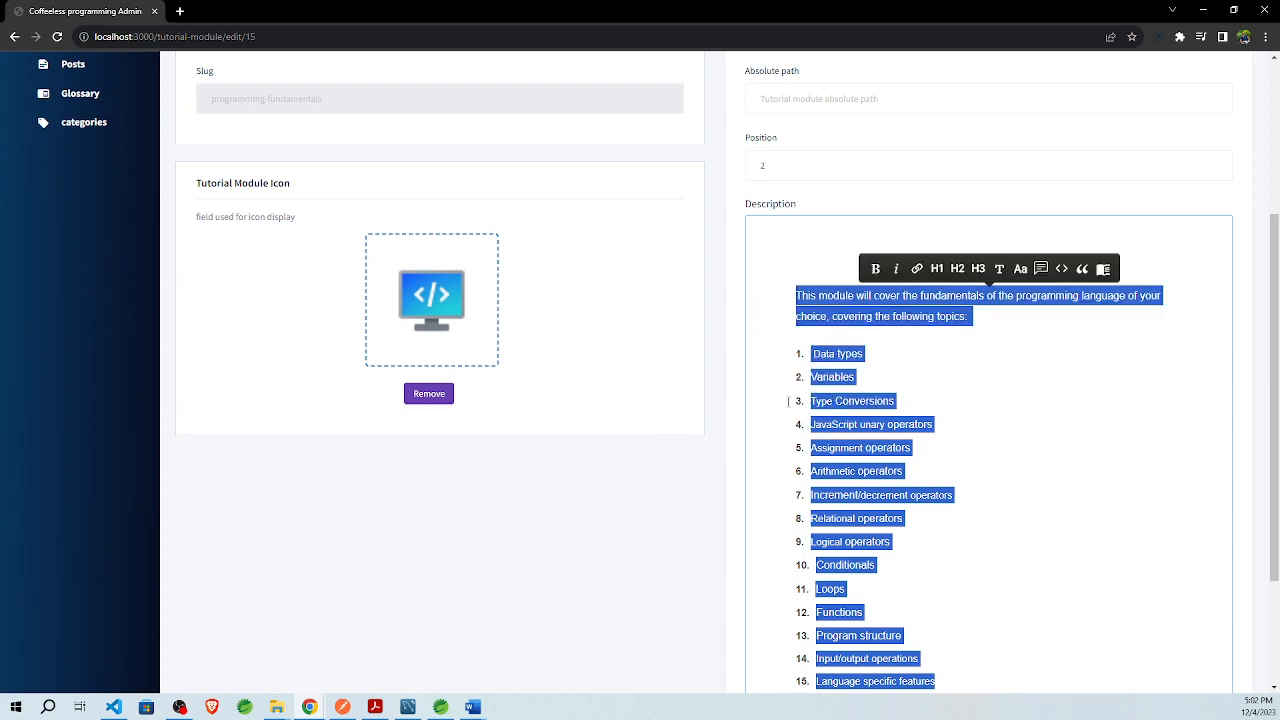
{"action": "scroll", "coordinate": [680, 477], "scroll_direction": "up", "scroll_amount": 2}
{"action": "scroll", "coordinate": [734, 477], "scroll_direction": "down", "scroll_amount": 1}
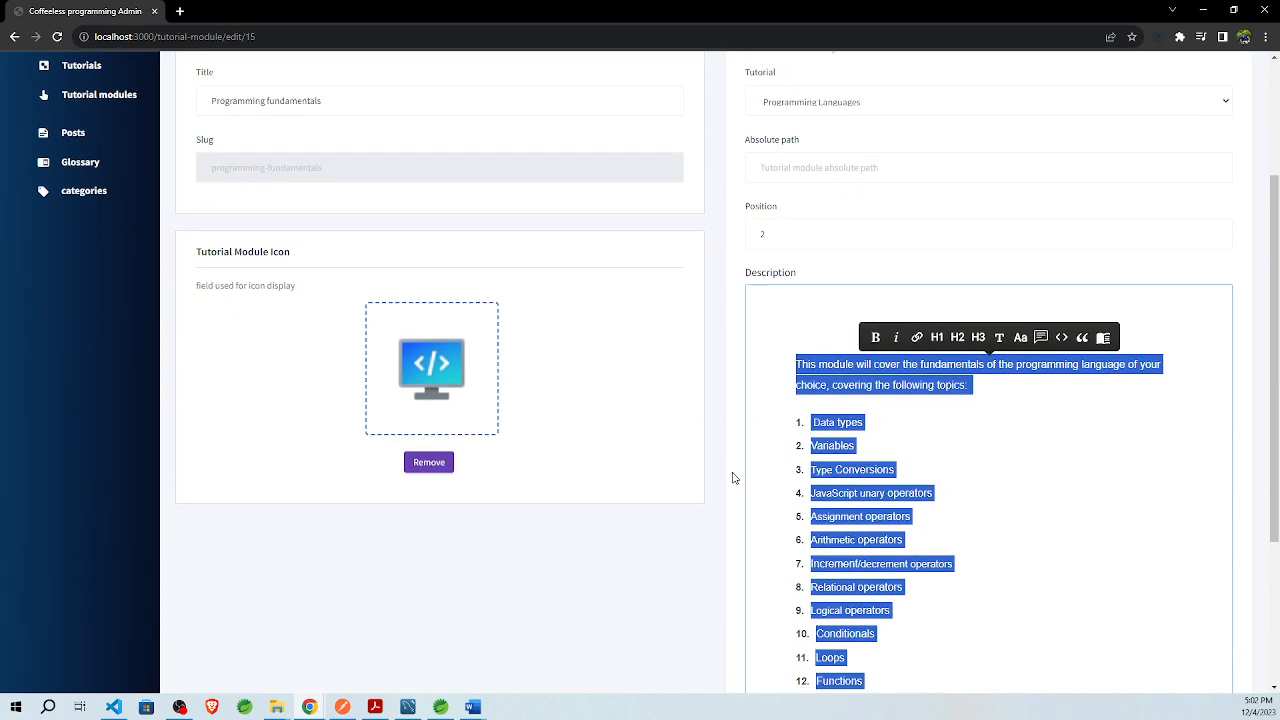
Step: Open coffeelessprogramming.com in a new tab and view its JavaScript page
{"action": "left_click", "coordinate": [179, 11]}
{"action": "type", "text": "coff"}
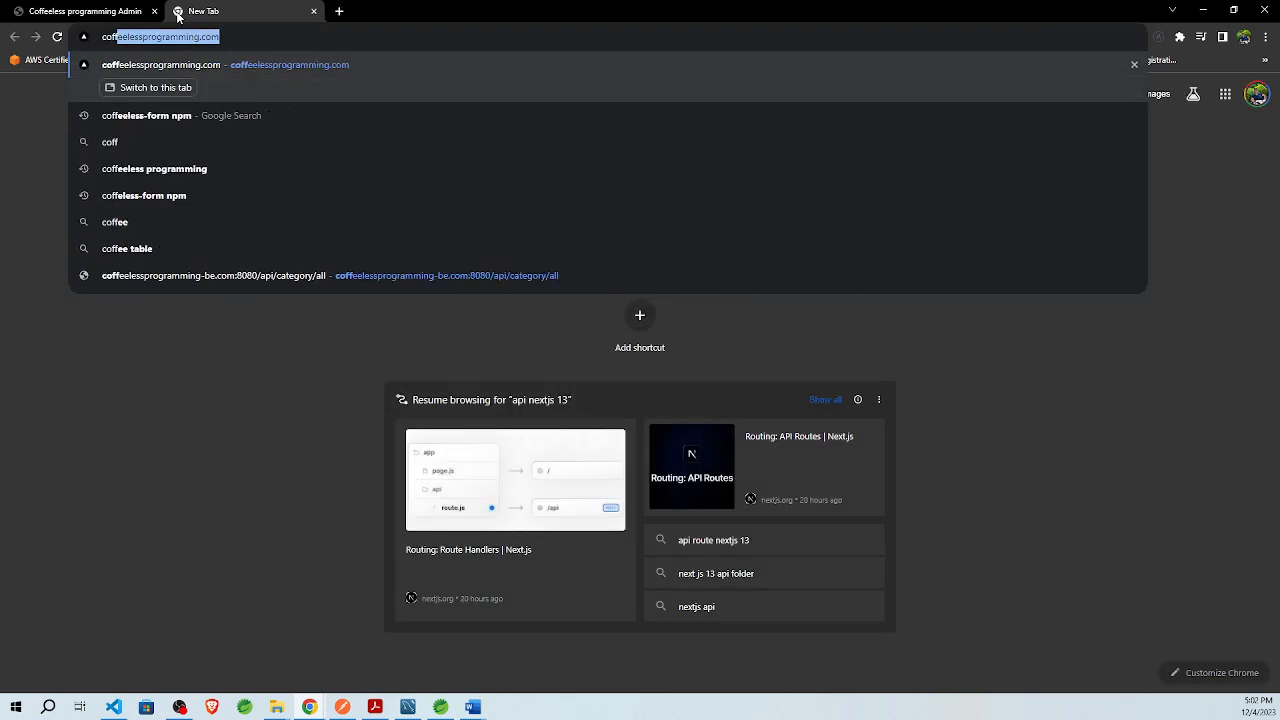
{"action": "key", "text": "Return"}
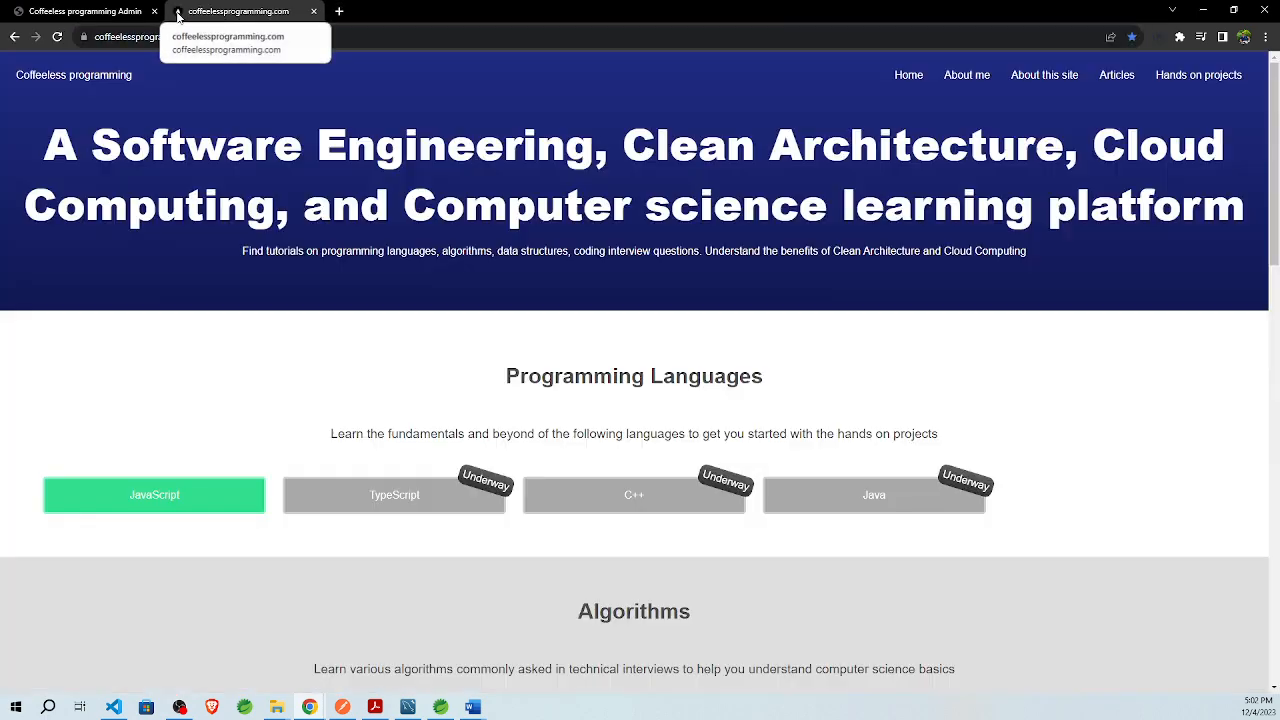
{"action": "left_click", "coordinate": [200, 505]}
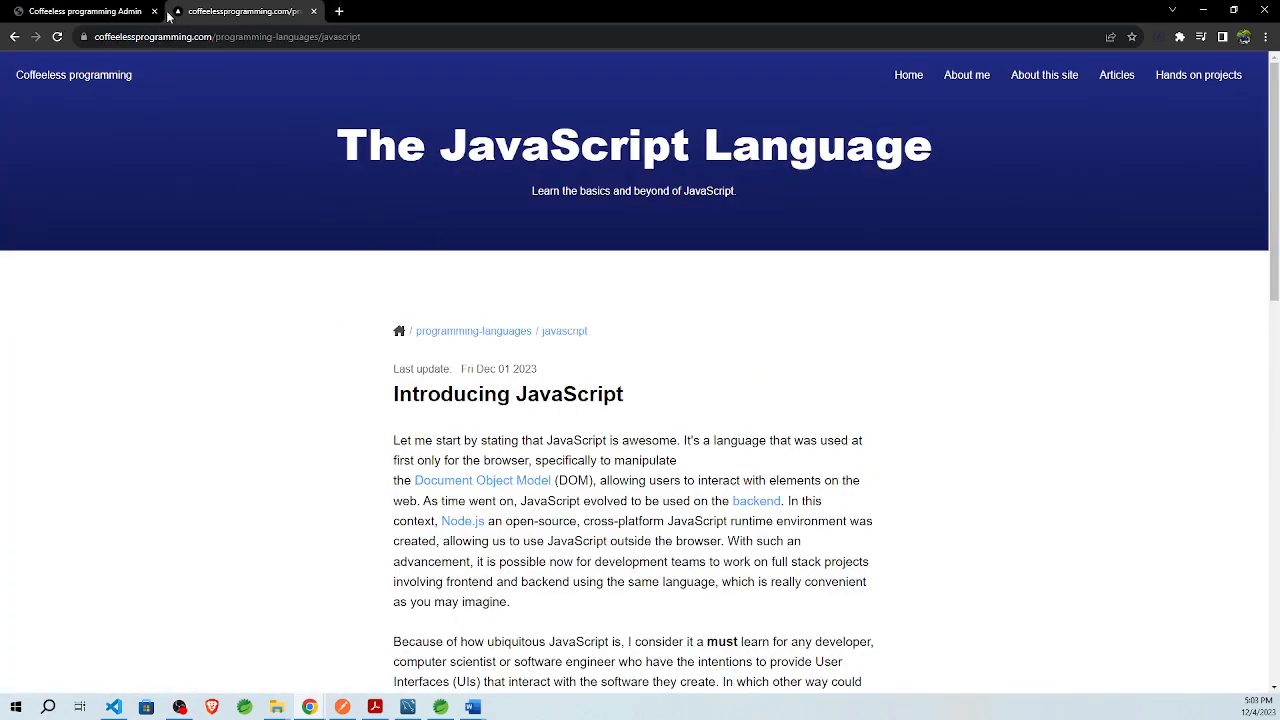
{"action": "scroll", "coordinate": [569, 343], "scroll_direction": "down", "scroll_amount": 8}
{"action": "scroll", "coordinate": [569, 343], "scroll_direction": "up", "scroll_amount": 8}
Step: Go to the site's programming-languages page and examine the topics on the Programming fundamentals card
{"action": "left_click", "coordinate": [487, 332]}
{"action": "scroll", "coordinate": [783, 400], "scroll_direction": "down", "scroll_amount": 7}
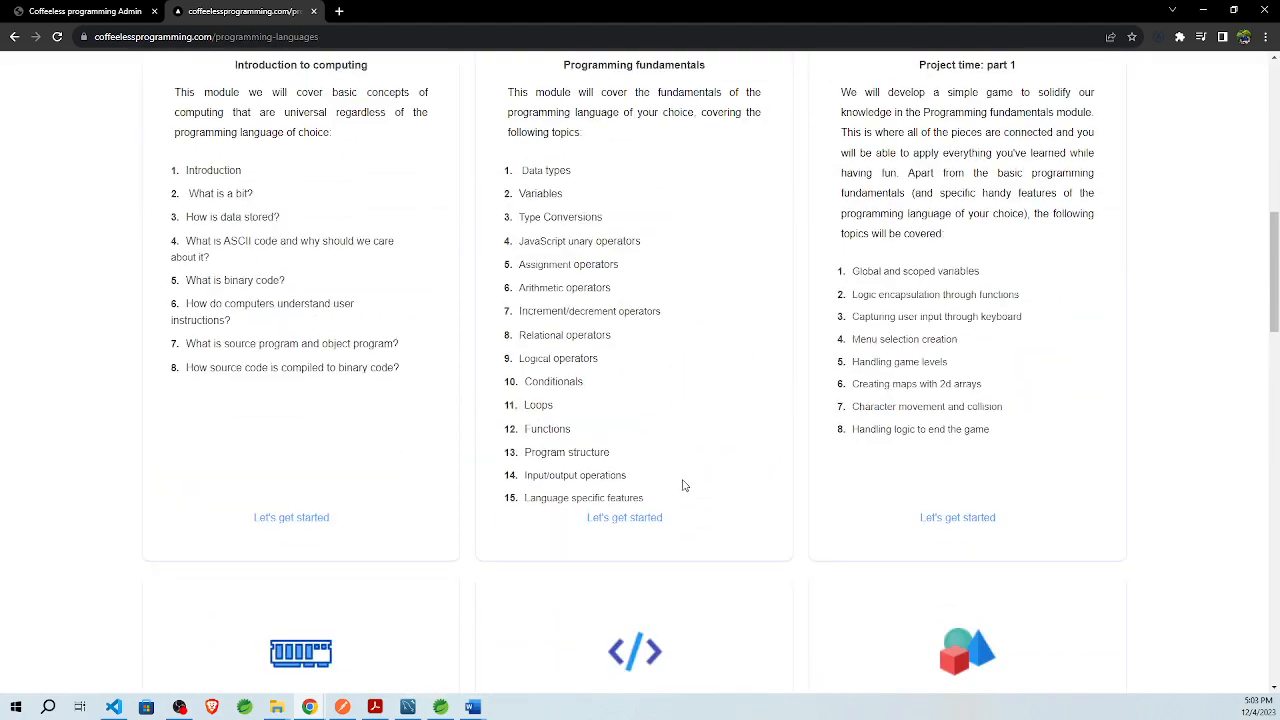
{"action": "scroll", "coordinate": [583, 412], "scroll_direction": "up", "scroll_amount": 2}
{"action": "left_click_drag", "start_coordinate": [664, 495], "coordinate": [514, 310]}
Step: Compare the Programming fundamentals module's description and icon in the admin form with the public site, ending in the admin form
{"action": "left_click", "coordinate": [75, 6]}
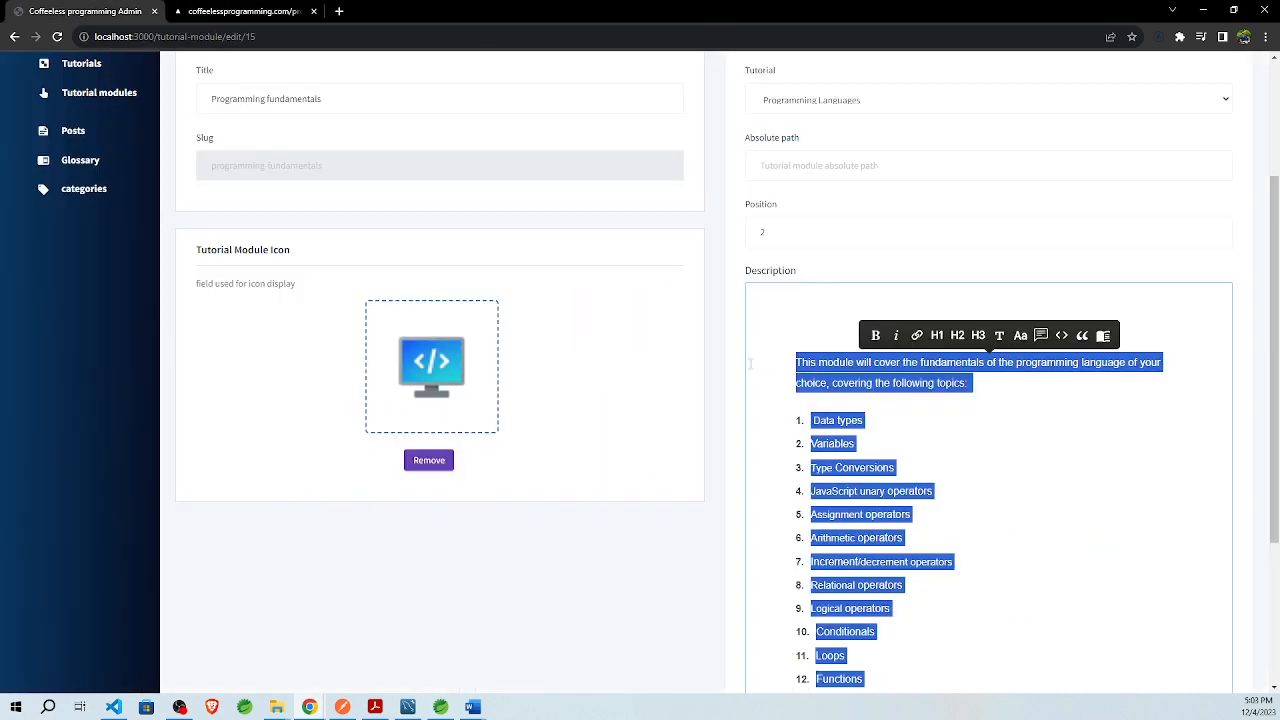
{"action": "left_click", "coordinate": [889, 443]}
{"action": "scroll", "coordinate": [594, 409], "scroll_direction": "down", "scroll_amount": 1}
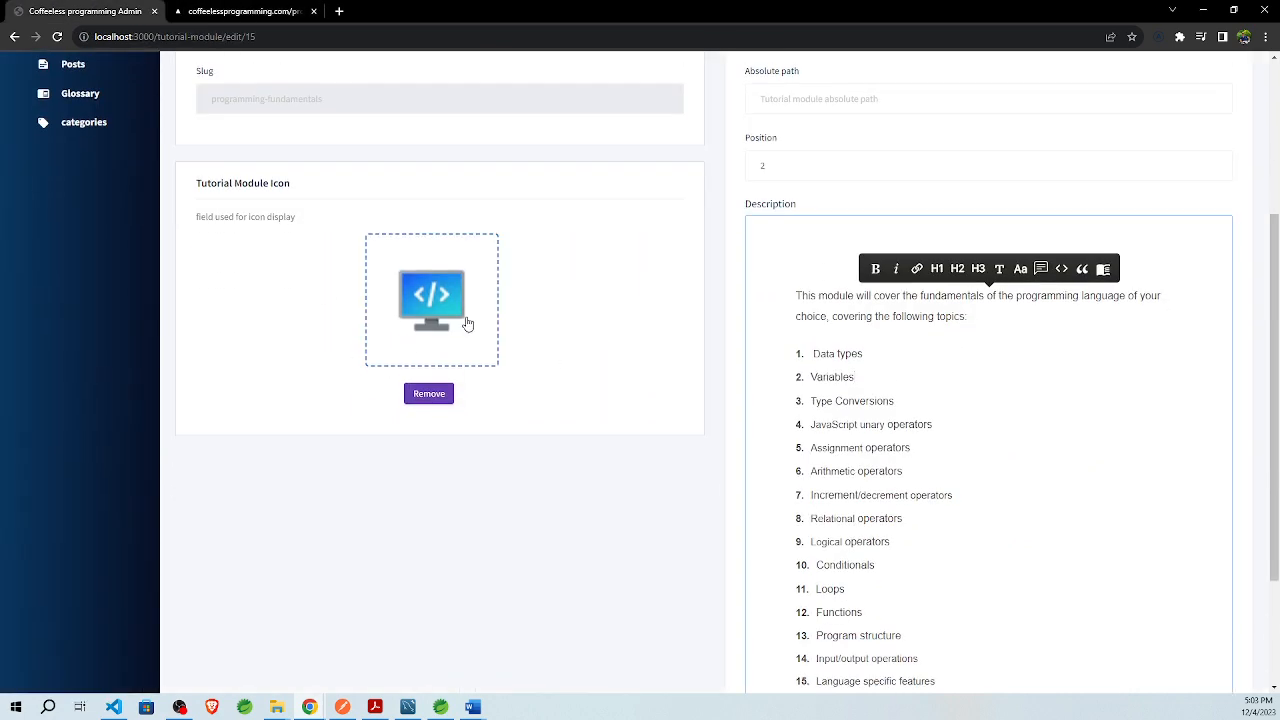
{"action": "left_click", "coordinate": [240, 11]}
{"action": "left_click", "coordinate": [80, 11]}
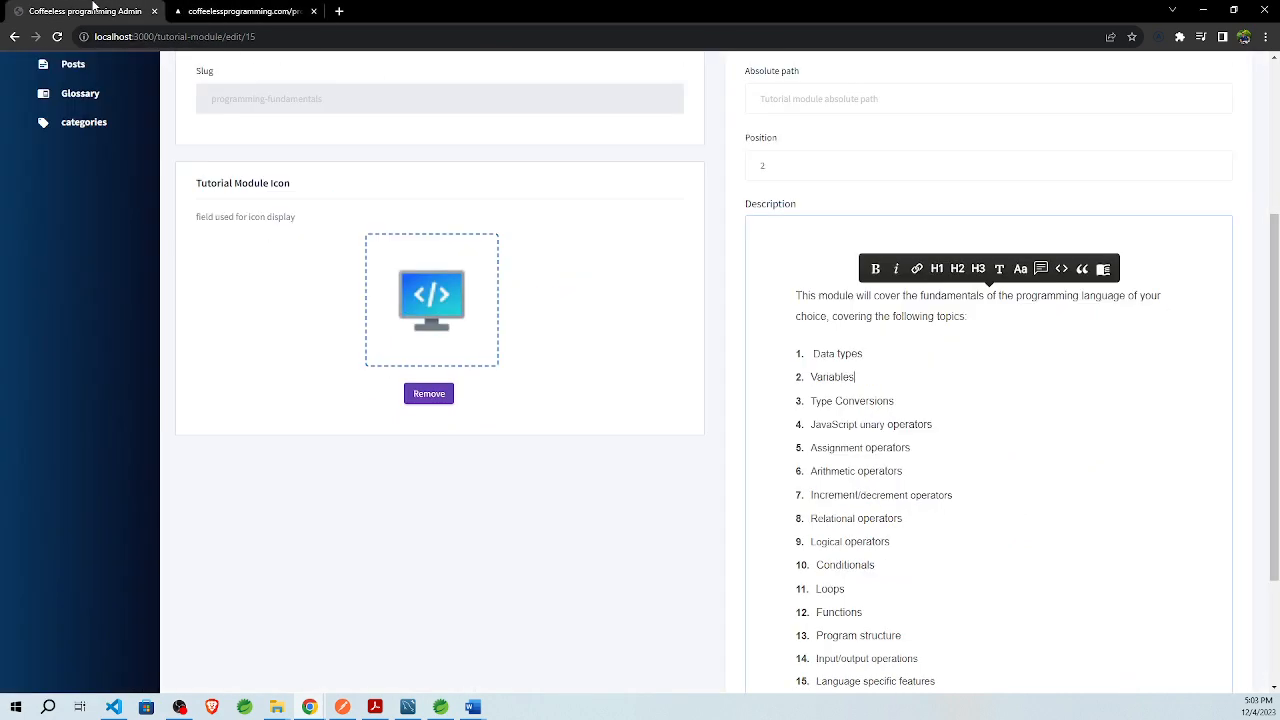
Step: Open the Home static page in the admin and highlight the start of its navbar title
{"action": "scroll", "coordinate": [809, 411], "scroll_direction": "up", "scroll_amount": 3}
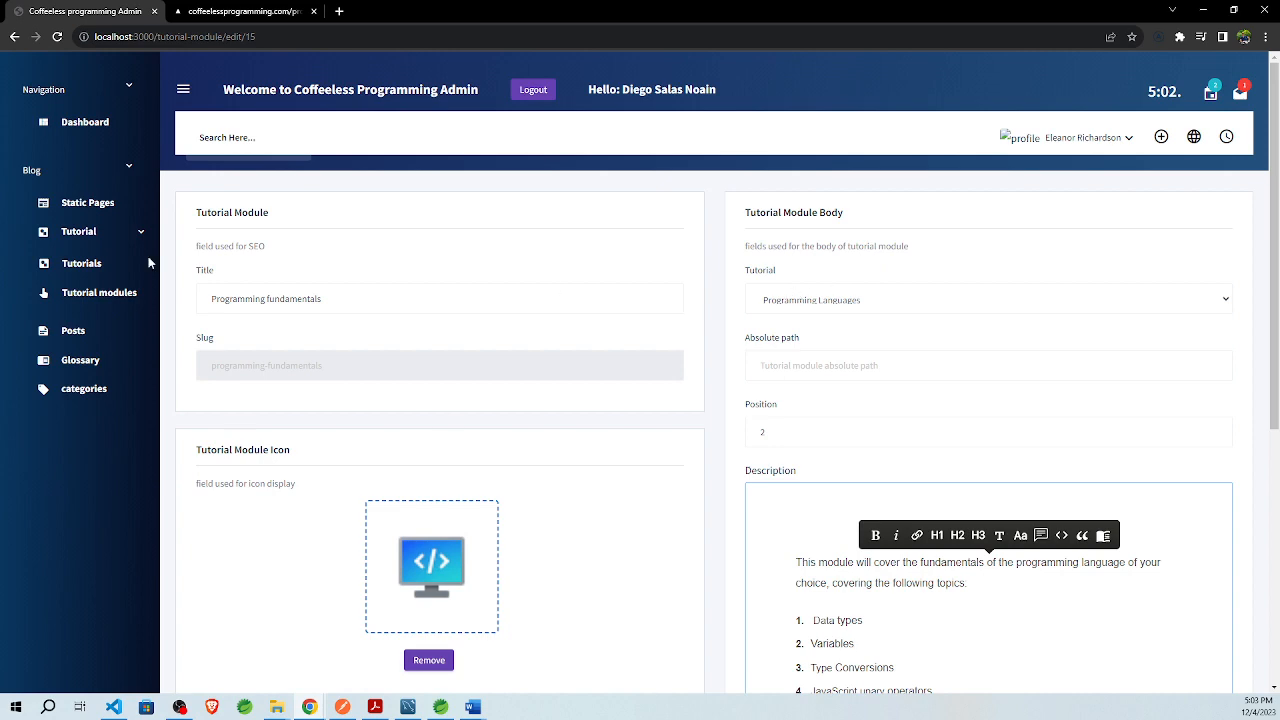
{"action": "left_click", "coordinate": [87, 202]}
{"action": "scroll", "coordinate": [820, 345], "scroll_direction": "down", "scroll_amount": 1}
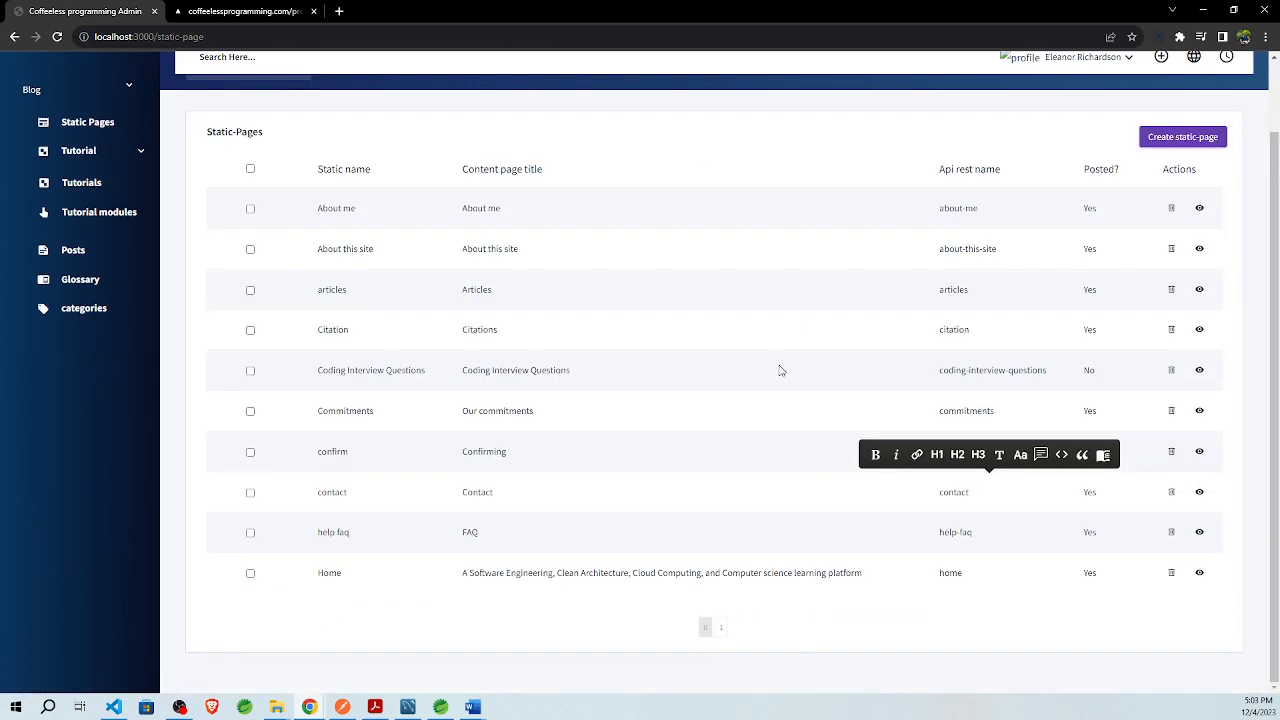
{"action": "left_click", "coordinate": [1200, 574]}
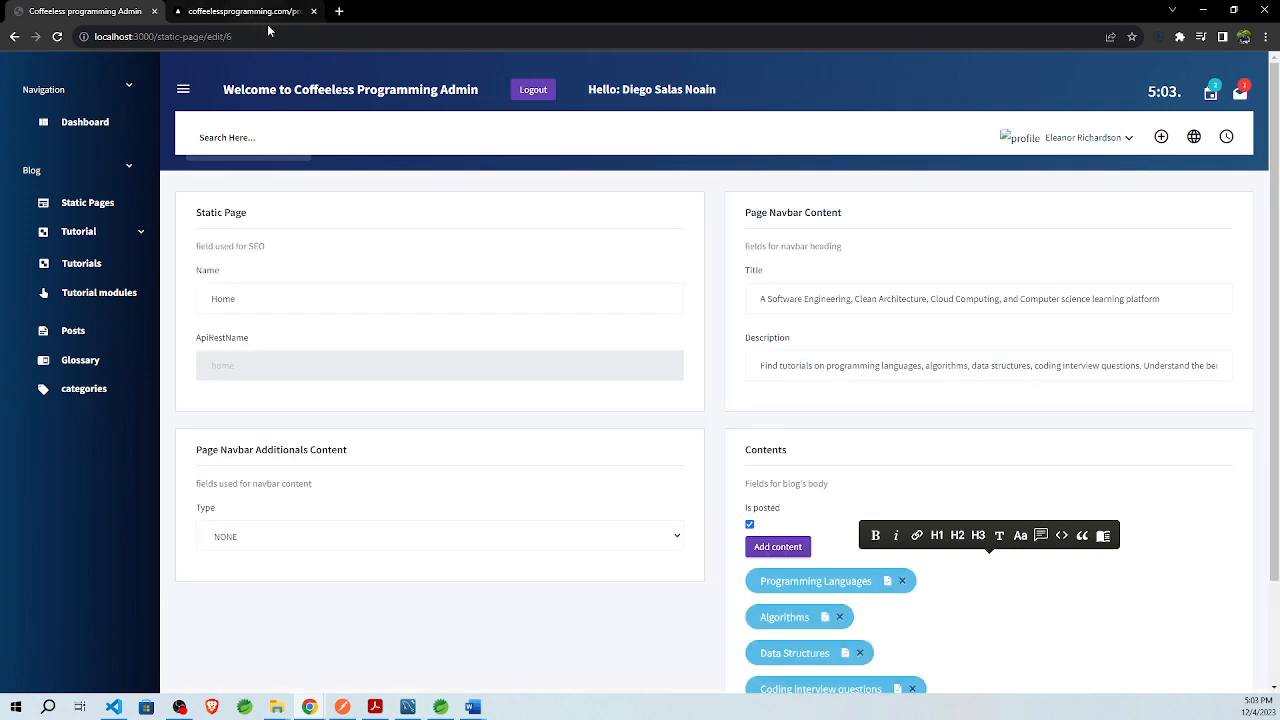
{"action": "left_click_drag", "start_coordinate": [760, 298], "coordinate": [826, 298]}
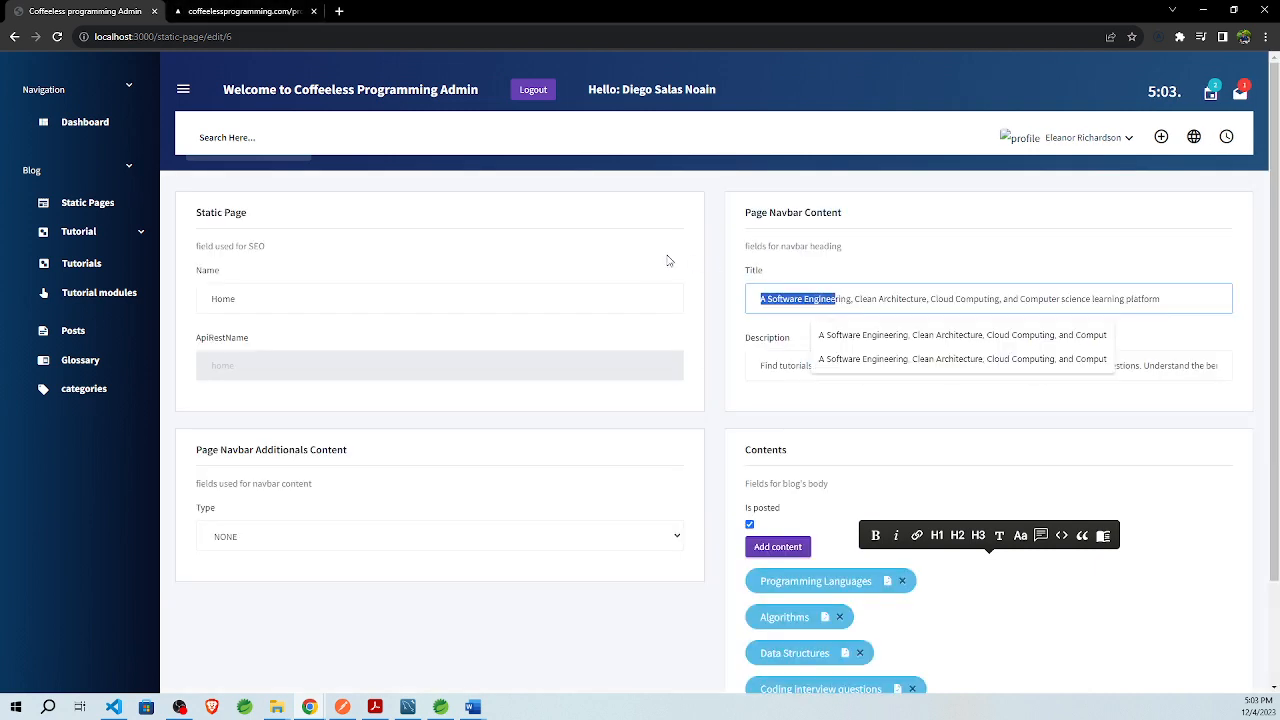
Step: Go to the public site's home page and highlight the main heading to match it with the admin title
{"action": "left_click", "coordinate": [245, 11]}
{"action": "scroll", "coordinate": [514, 155], "scroll_direction": "up", "scroll_amount": 6}
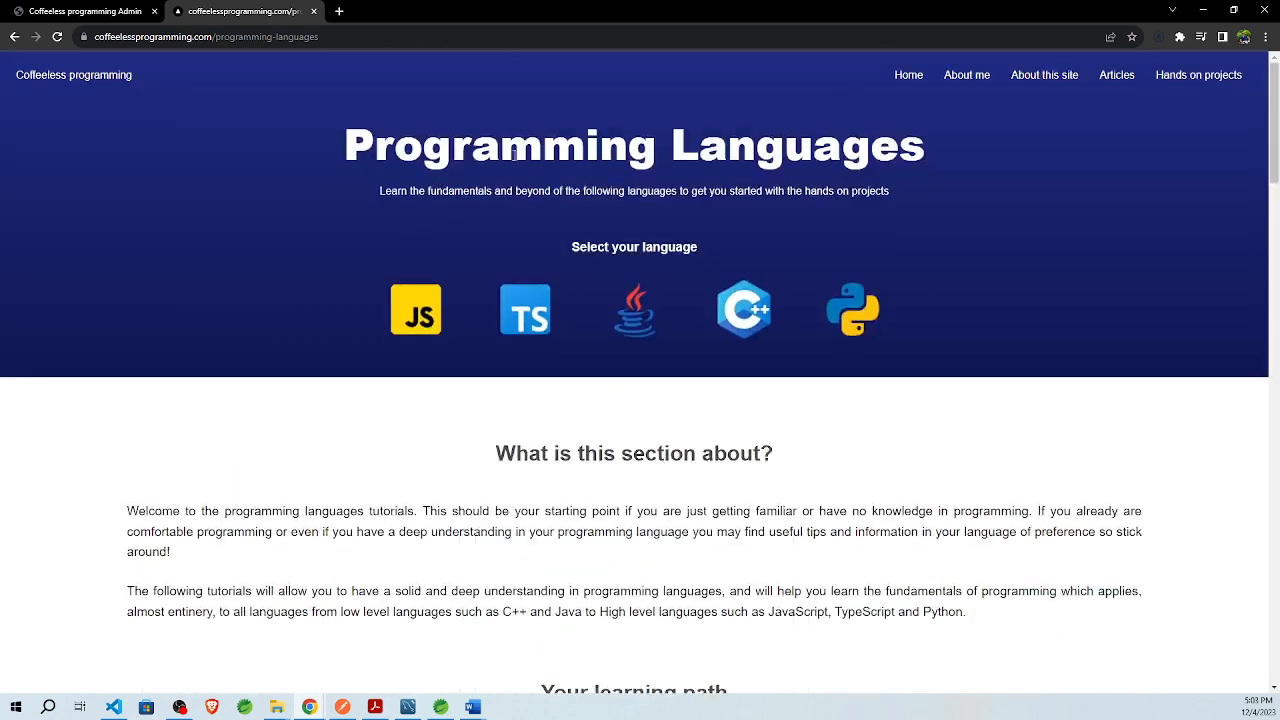
{"action": "left_click", "coordinate": [905, 77]}
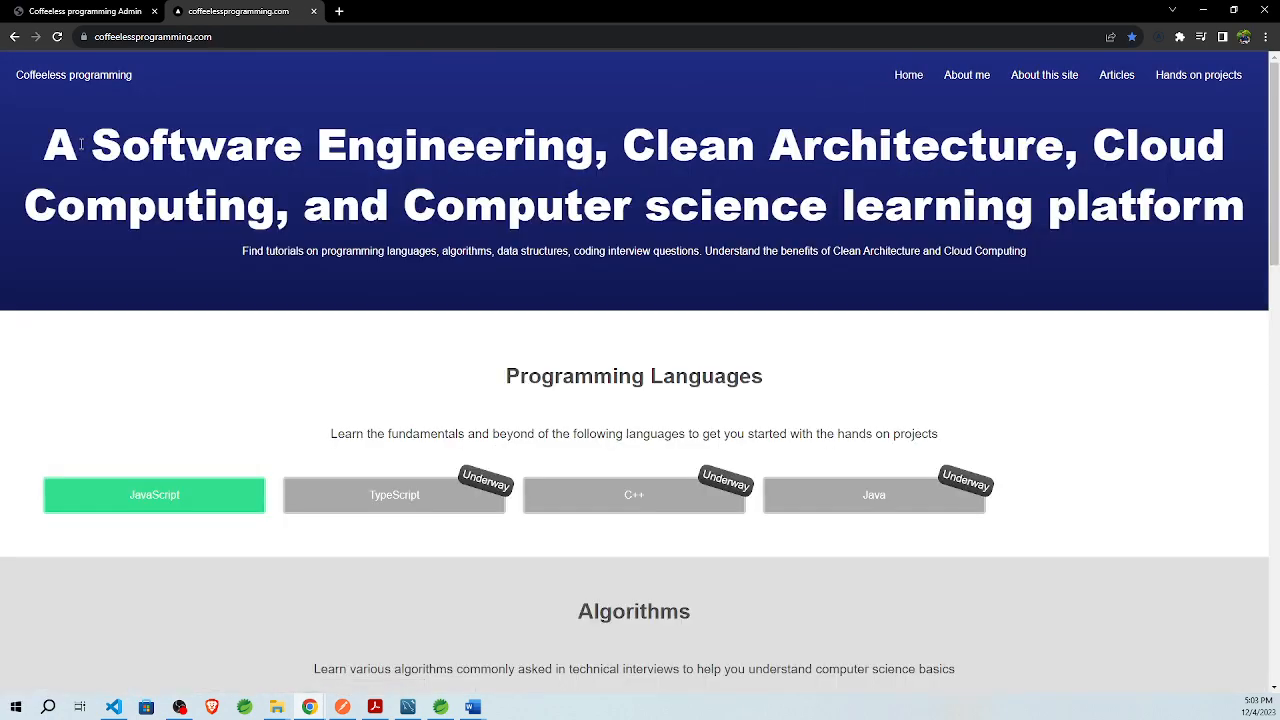
{"action": "left_click_drag", "start_coordinate": [78, 145], "coordinate": [454, 166]}
Step: Highlight part of the Home page's description in the admin form and compare it with the subtitle on the public home page
{"action": "left_click", "coordinate": [85, 11]}
{"action": "left_click_drag", "start_coordinate": [779, 365], "coordinate": [920, 368]}
{"action": "scroll", "coordinate": [895, 372], "scroll_direction": "down", "scroll_amount": 2}
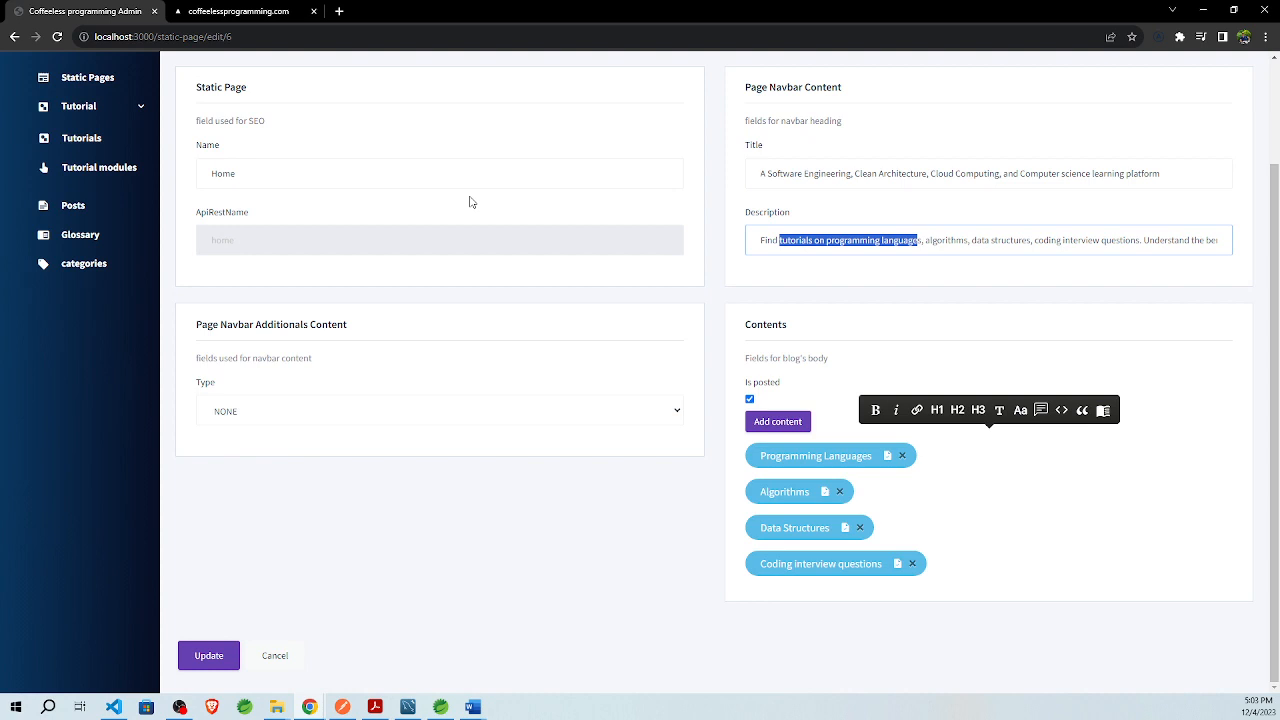
{"action": "left_click", "coordinate": [201, 13]}
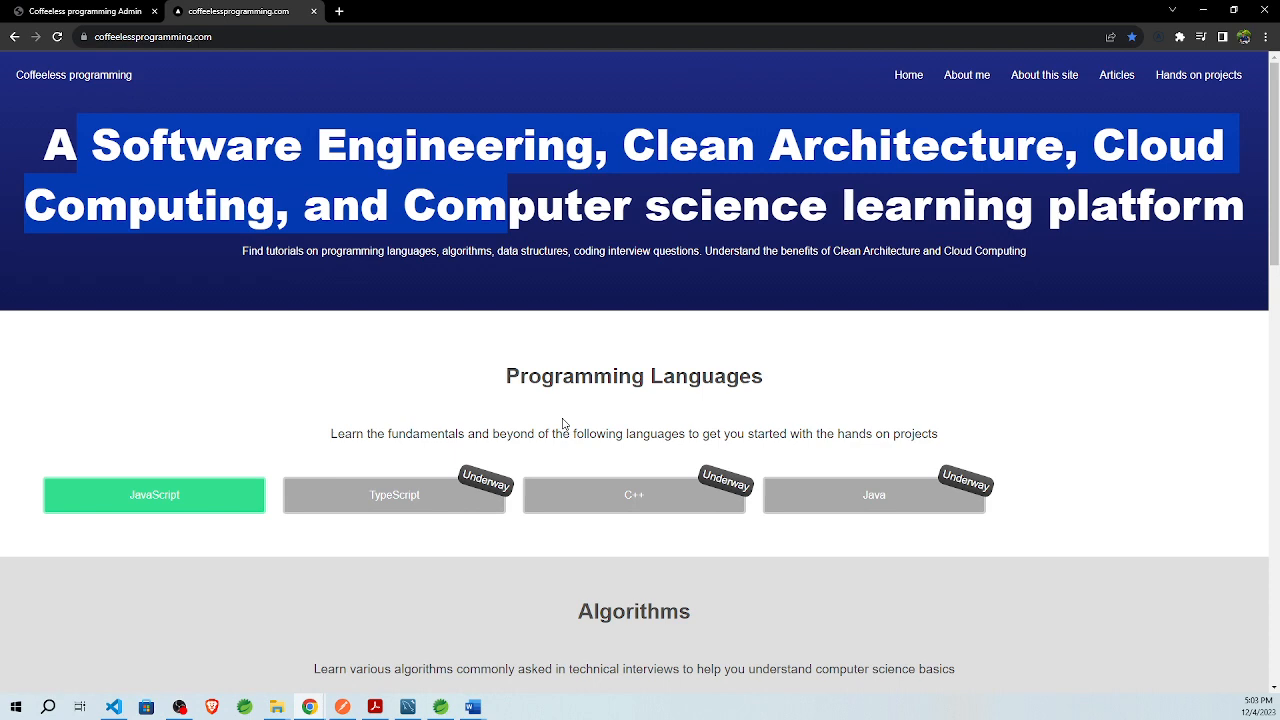
{"action": "left_click", "coordinate": [659, 252]}
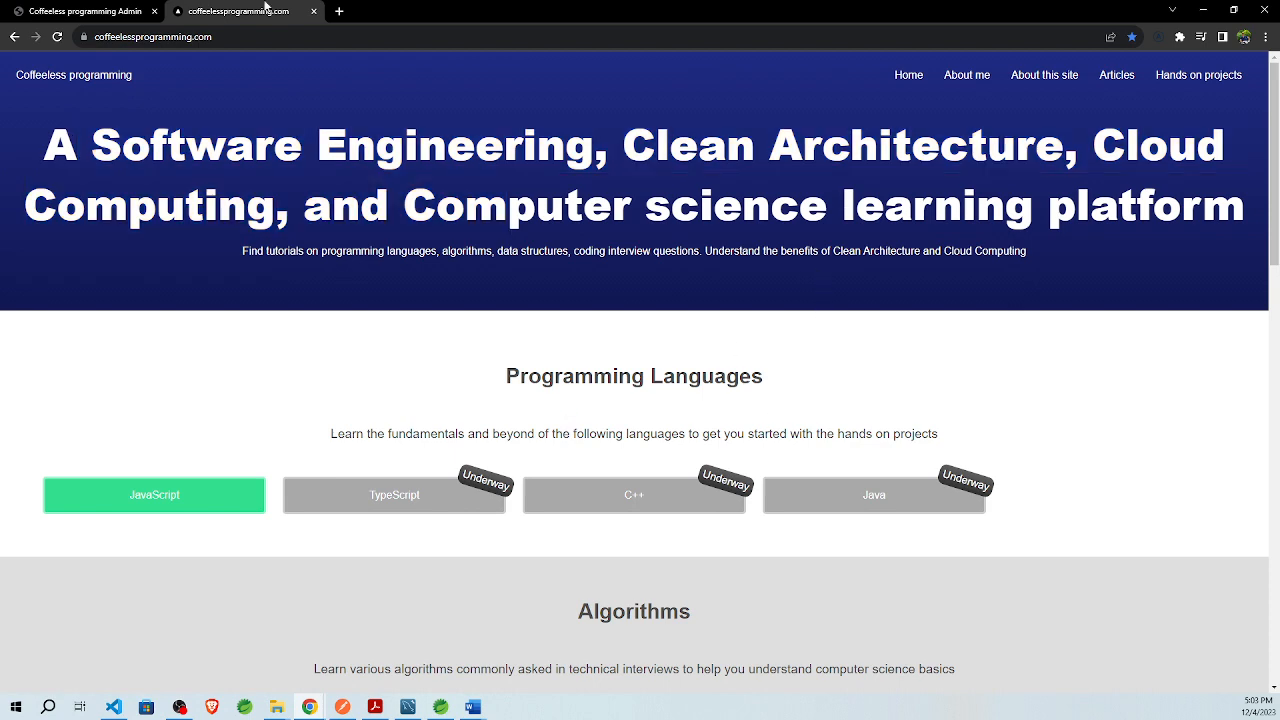
Step: Return to the admin and open the glossary list
{"action": "left_click", "coordinate": [92, 8]}
{"action": "scroll", "coordinate": [112, 185], "scroll_direction": "up", "scroll_amount": 2}
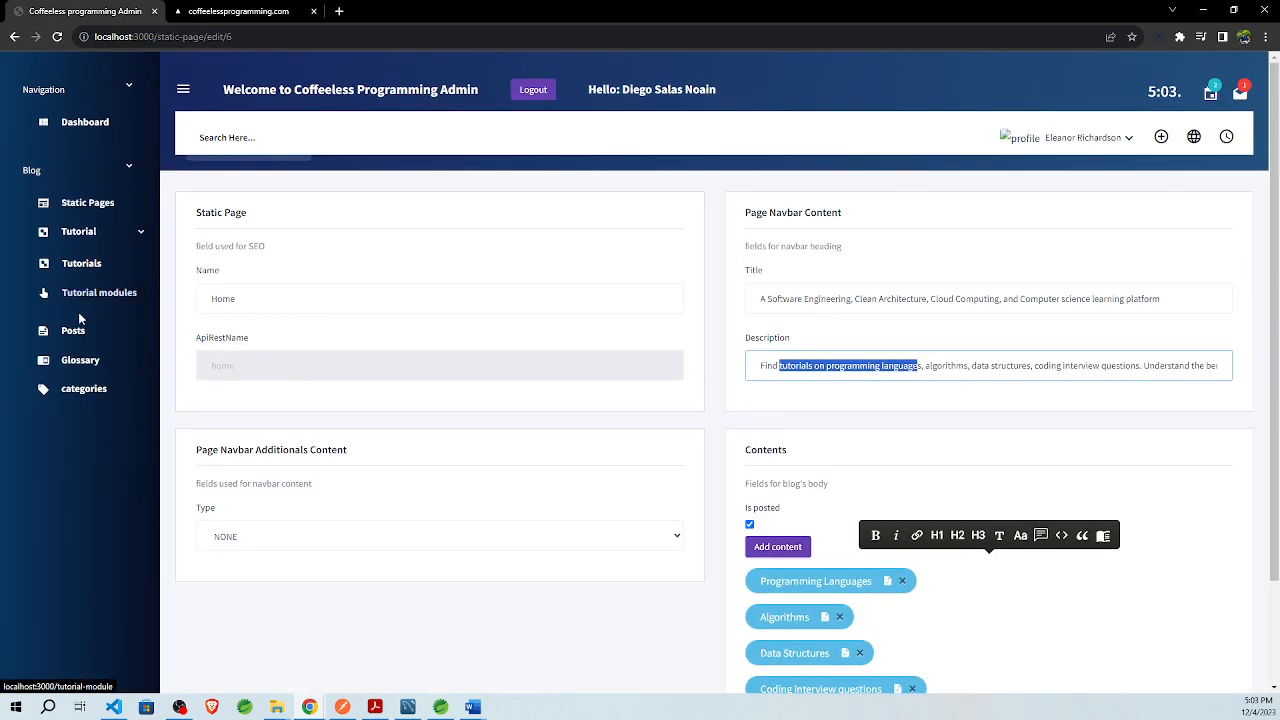
{"action": "left_click", "coordinate": [75, 359]}
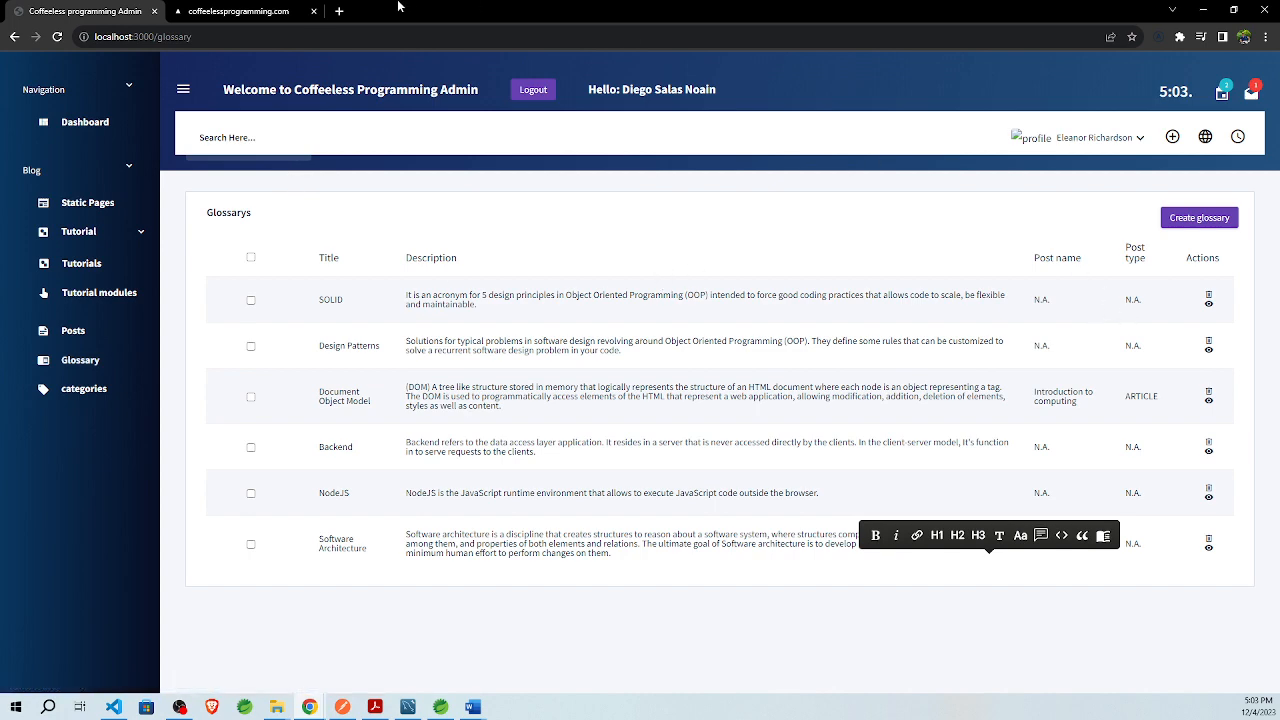
Step: Open the public JavaScript page, show the Document Object Model term's glossary pop-up and highlight its definition
{"action": "left_click", "coordinate": [250, 11]}
{"action": "left_click", "coordinate": [198, 500]}
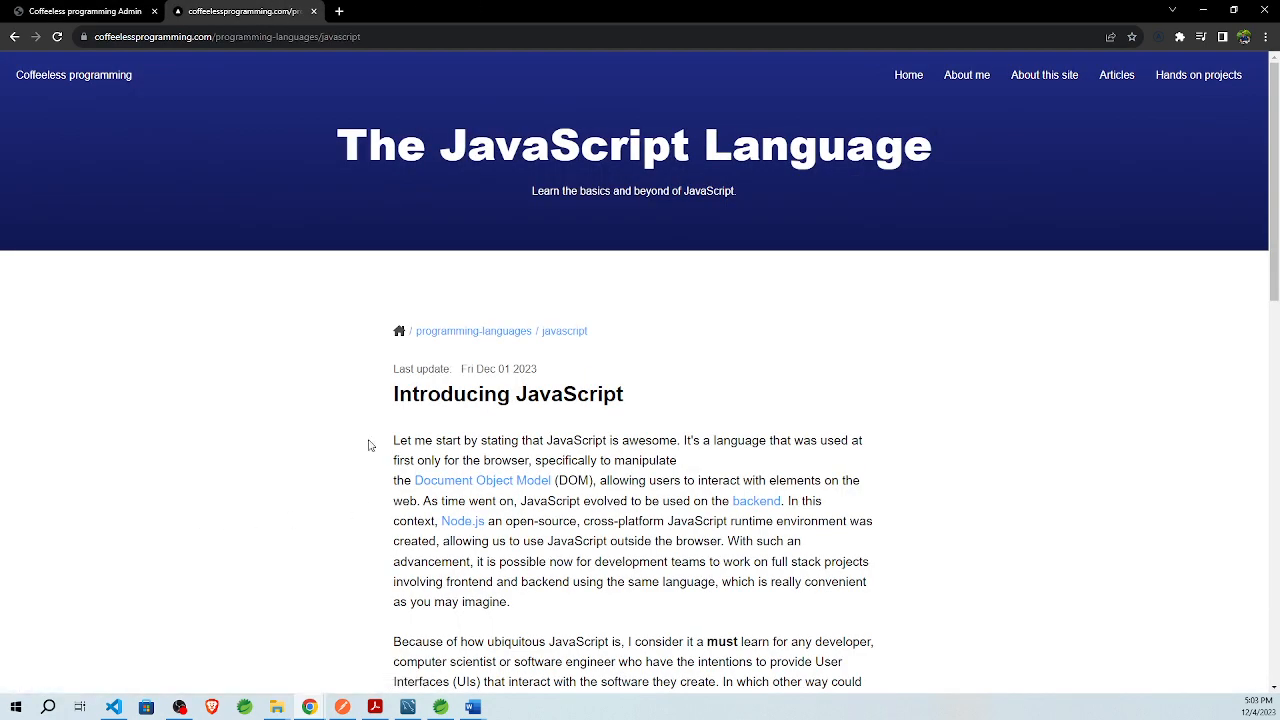
{"action": "mouse_move", "coordinate": [482, 482]}
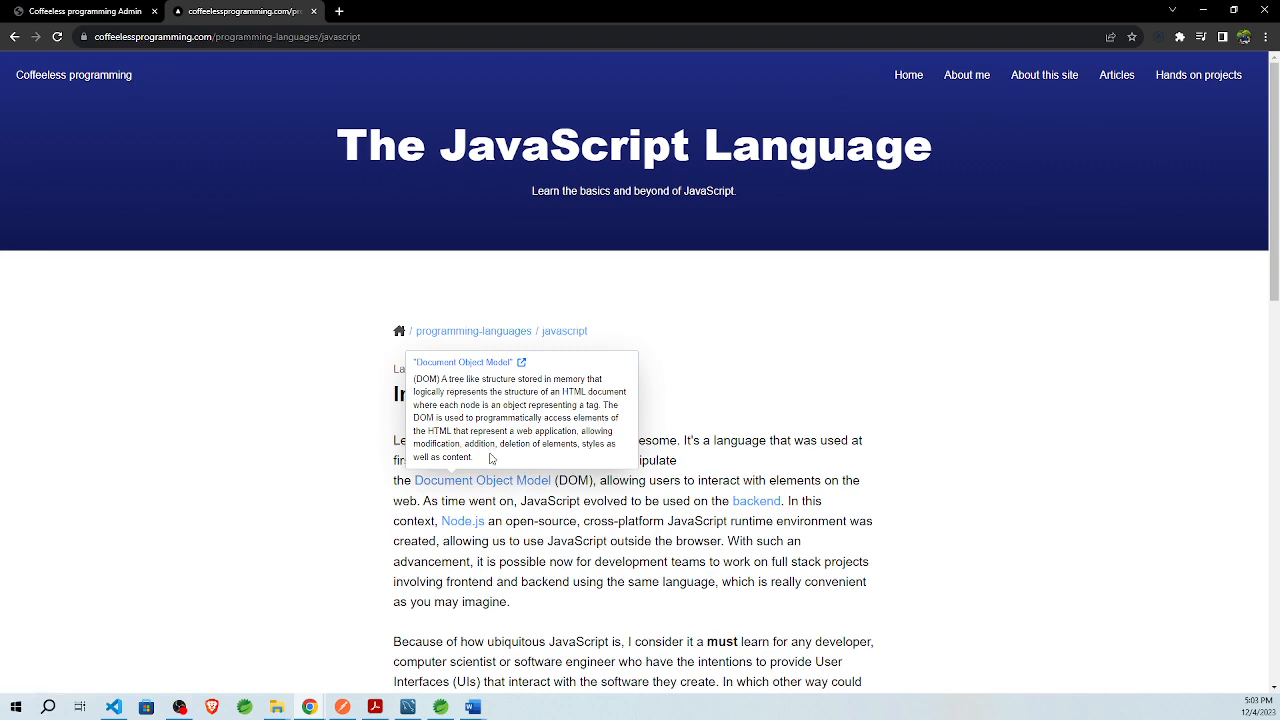
{"action": "left_click_drag", "start_coordinate": [491, 458], "coordinate": [413, 377]}
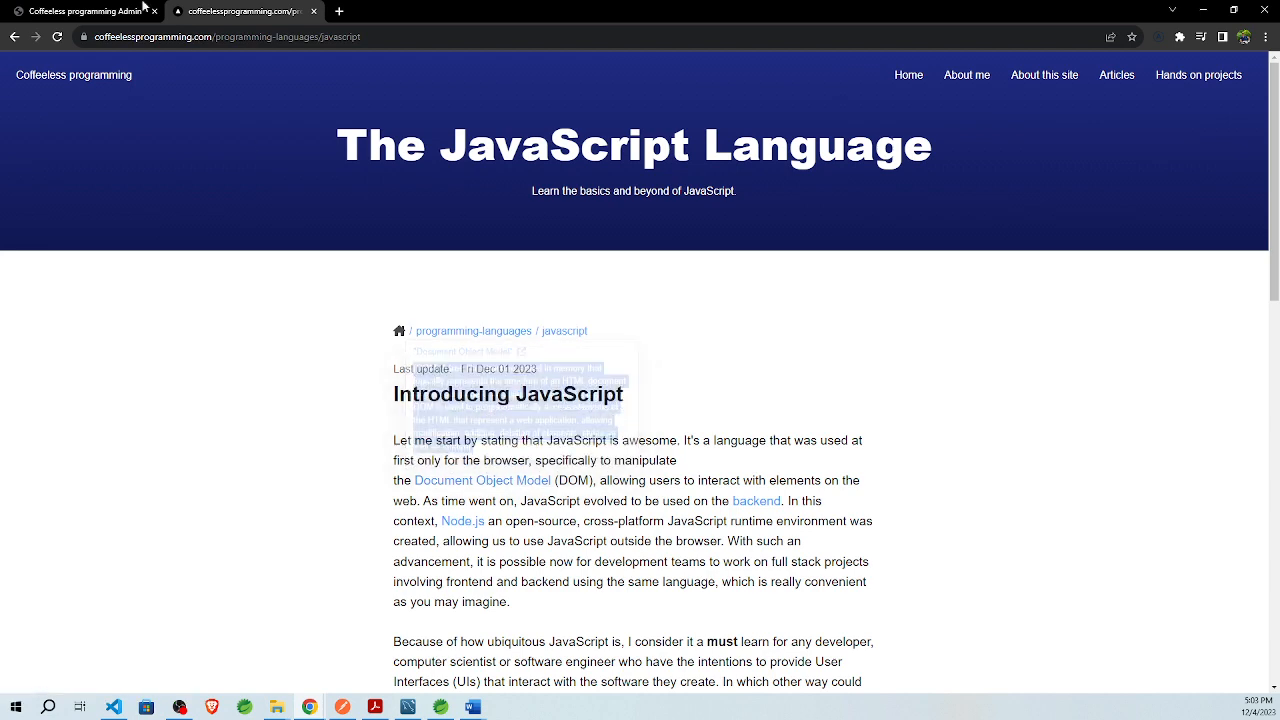
Step: Open the Document Object Model glossary entry in the admin and highlight its whole description
{"action": "left_click", "coordinate": [143, 8]}
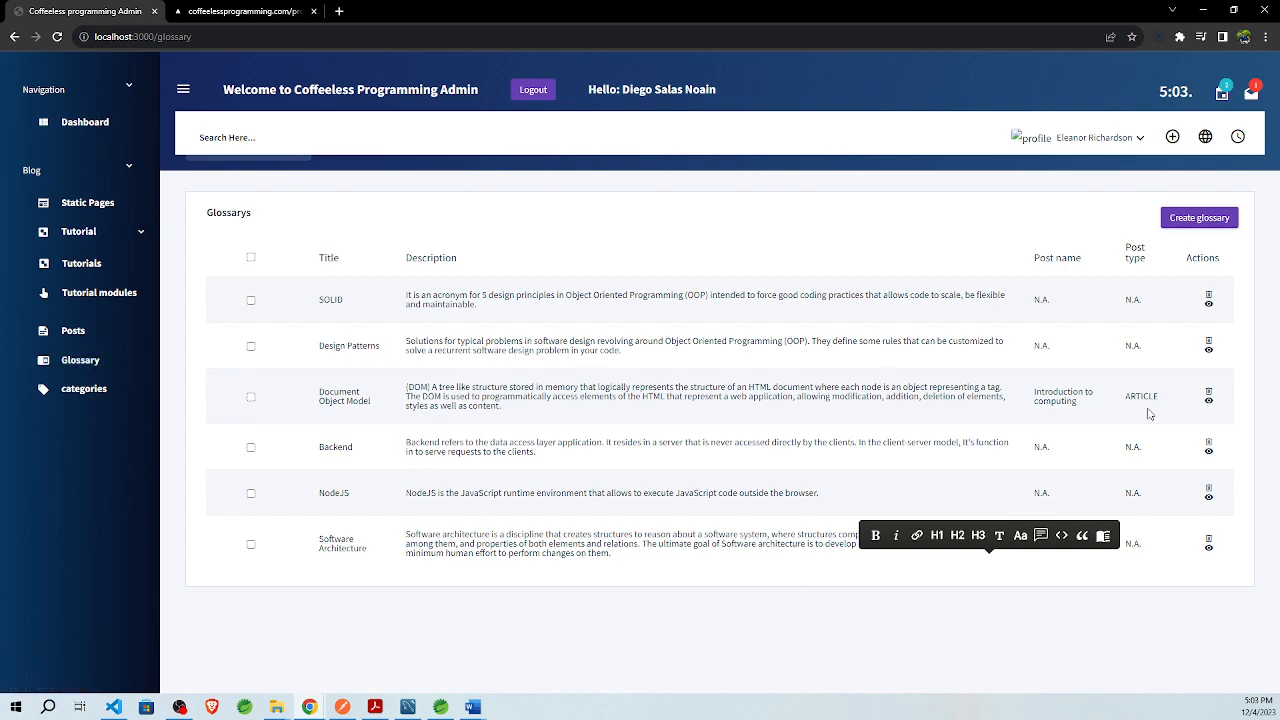
{"action": "left_click", "coordinate": [1208, 400]}
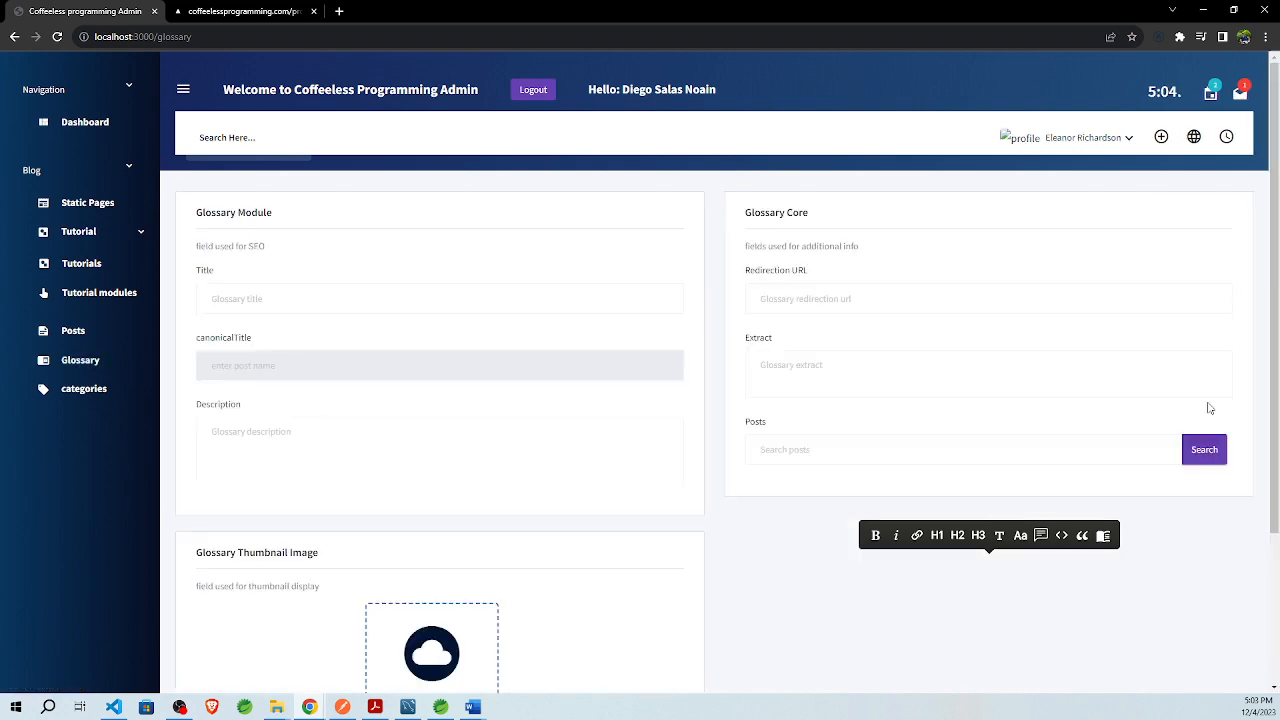
{"action": "left_click", "coordinate": [997, 449]}
{"action": "scroll", "coordinate": [517, 514], "scroll_direction": "down", "scroll_amount": 2}
{"action": "scroll", "coordinate": [577, 491], "scroll_direction": "up", "scroll_amount": 1}
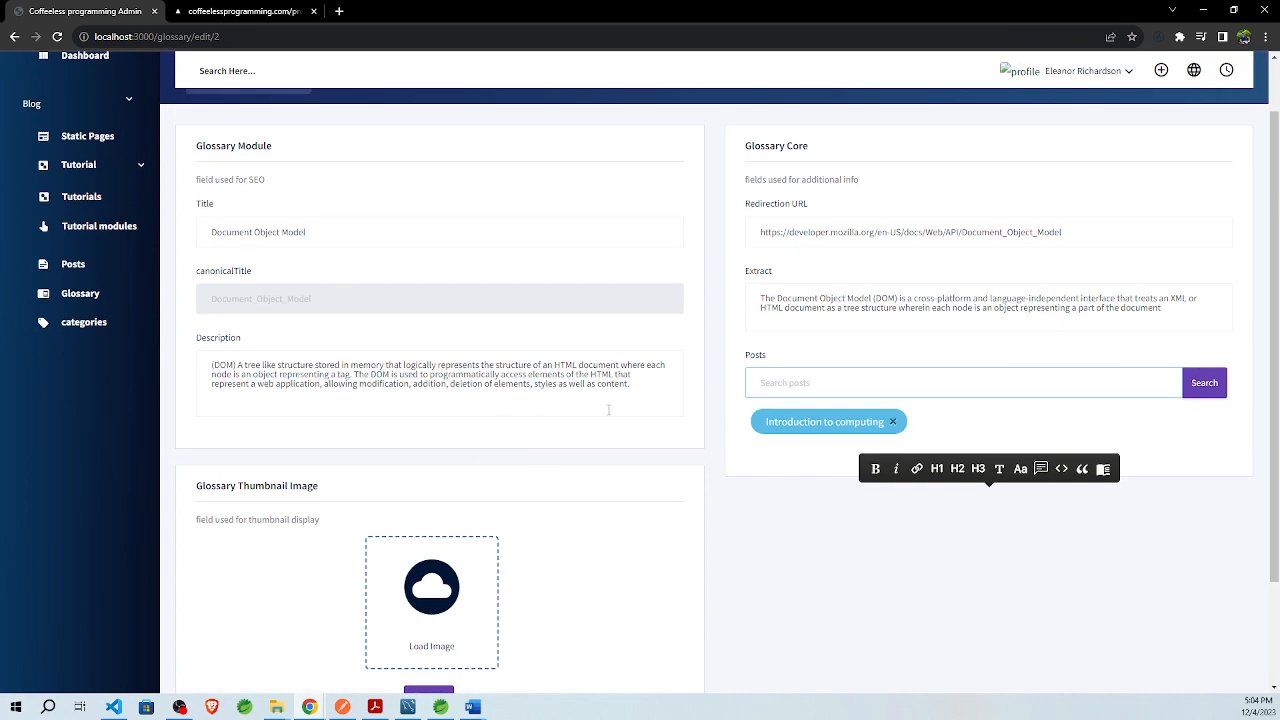
{"action": "left_click_drag", "start_coordinate": [608, 410], "coordinate": [196, 366]}
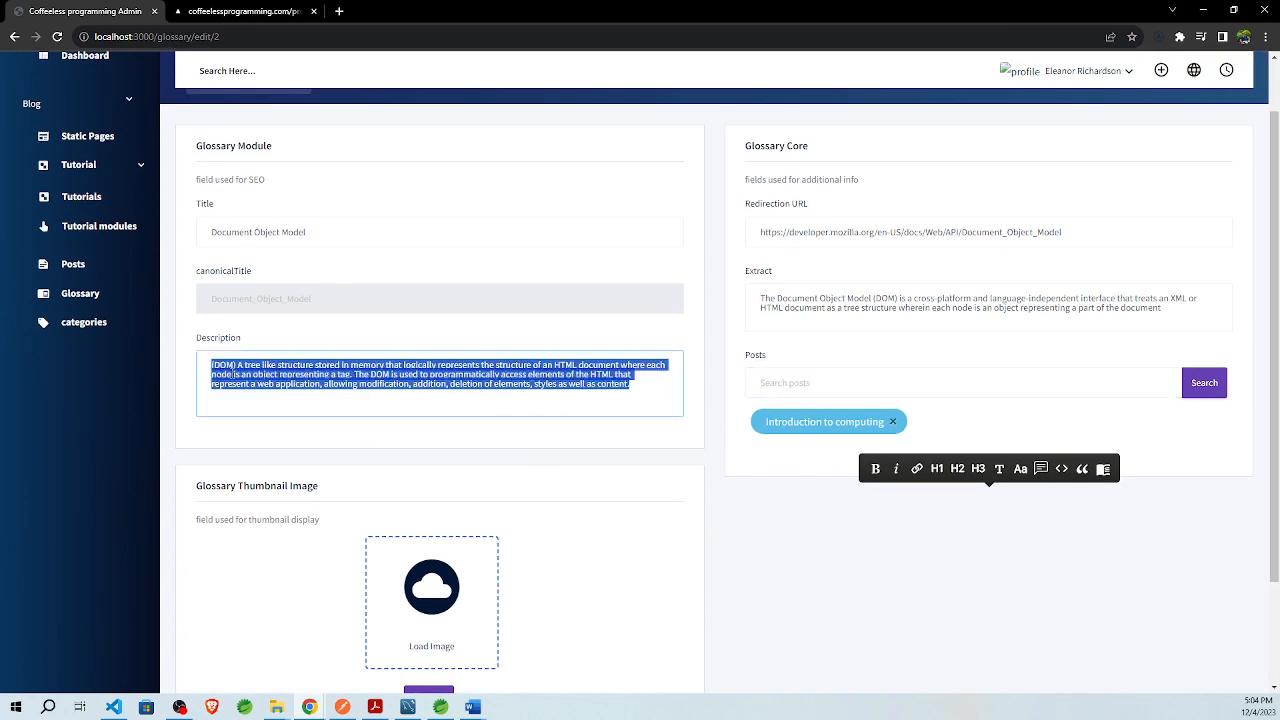
Step: Show the Document Object Model pop-up on the public JavaScript page again and highlight its text to compare it with the glossary description
{"action": "left_click", "coordinate": [245, 11]}
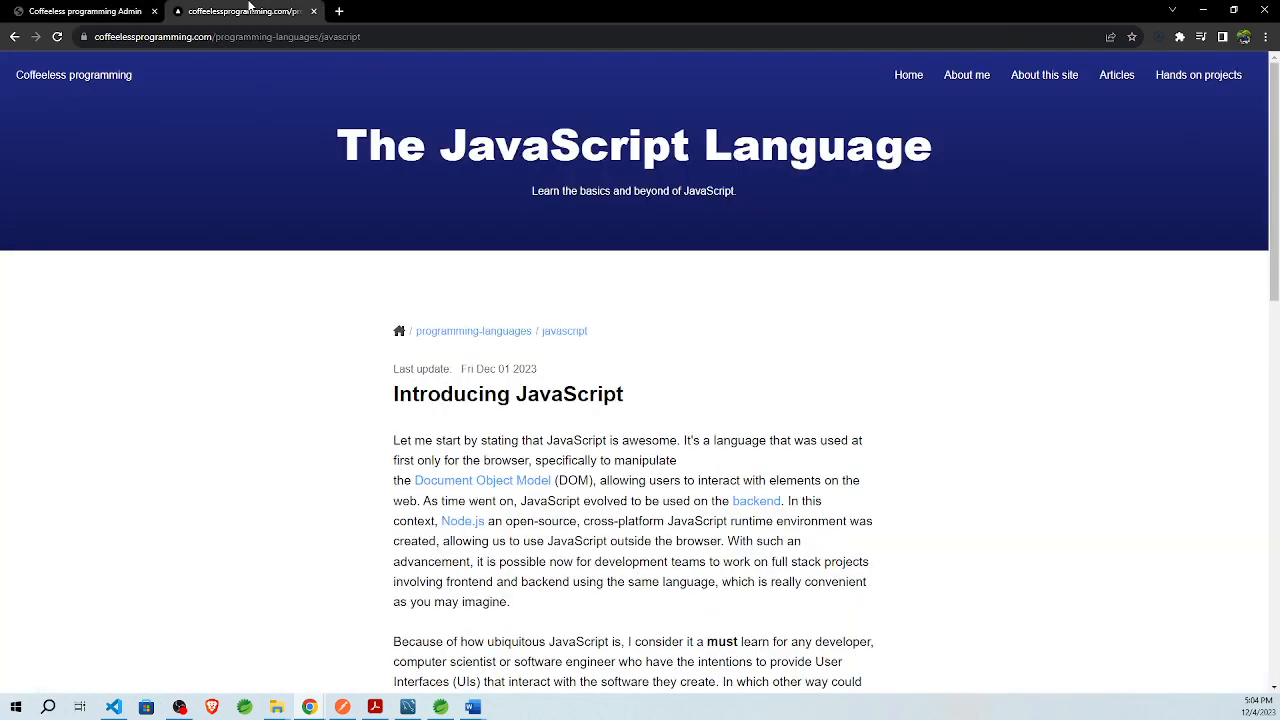
{"action": "mouse_move", "coordinate": [480, 480]}
{"action": "triple_click", "coordinate": [456, 410]}
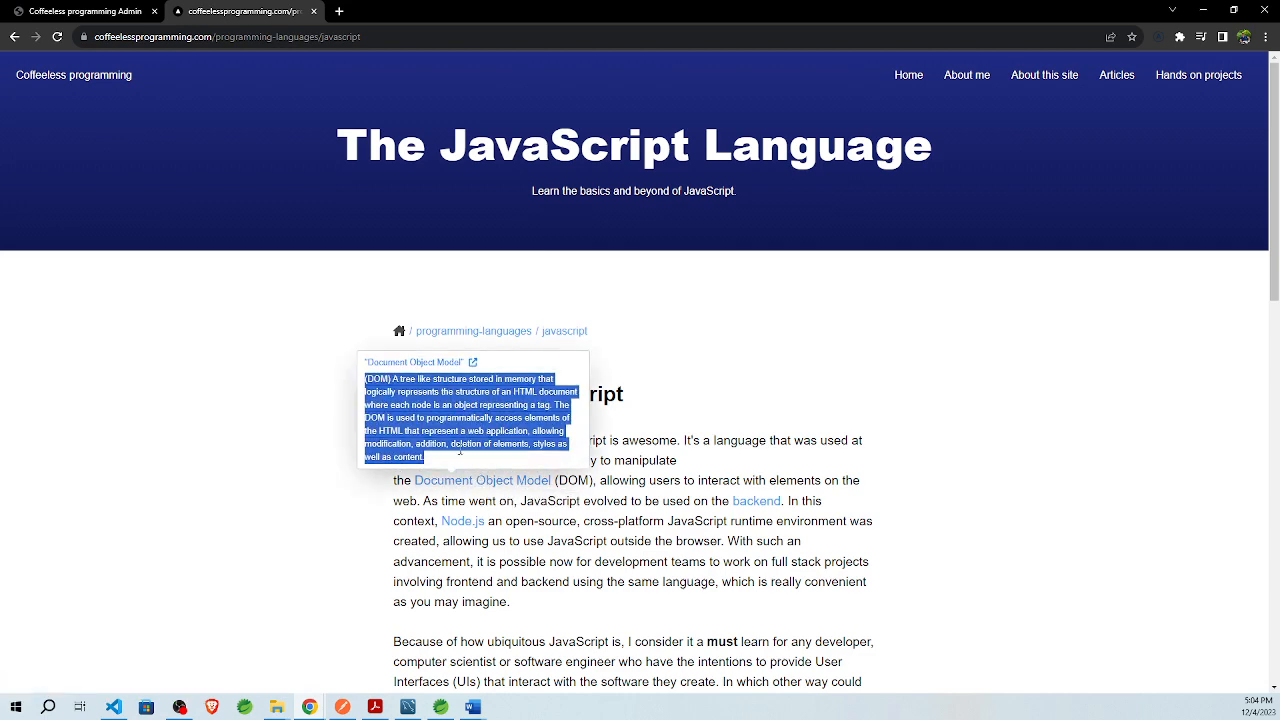
{"action": "left_click", "coordinate": [468, 464]}
Step: Highlight the glossary entry's redirection URL in the admin and compare it with the pop-up's title link on the public JavaScript page
{"action": "left_click", "coordinate": [88, 11]}
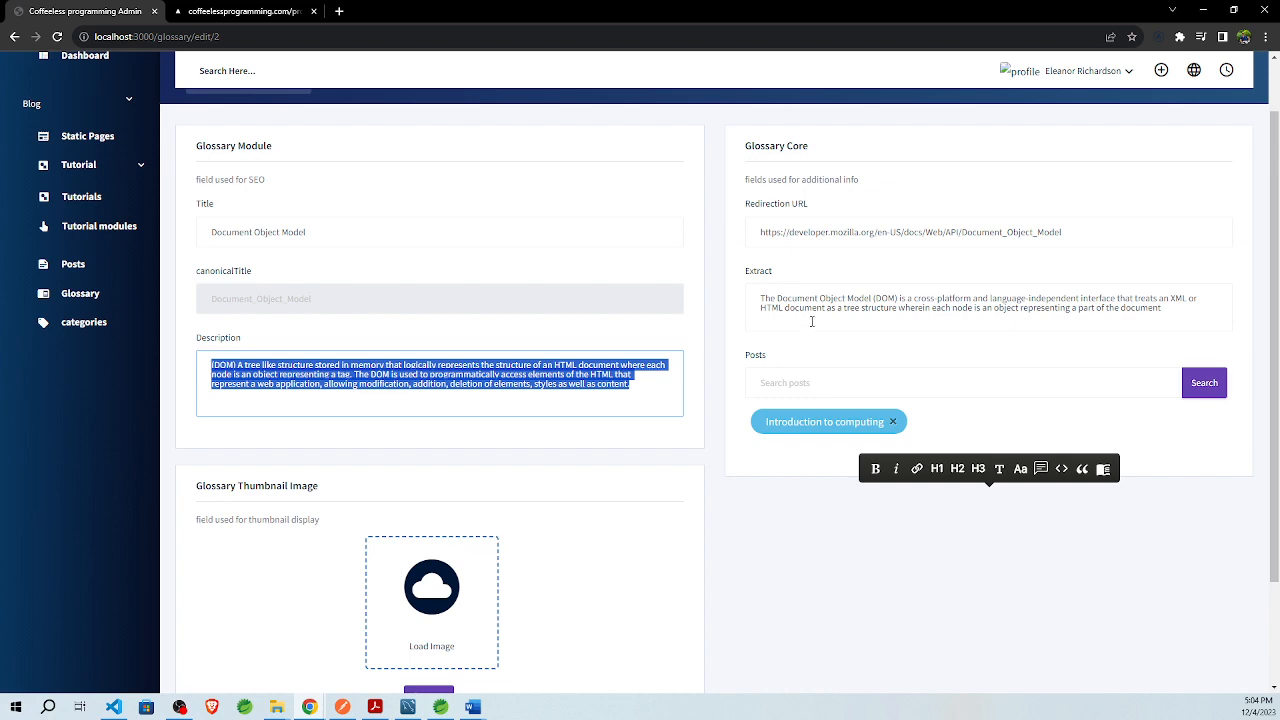
{"action": "triple_click", "coordinate": [805, 238]}
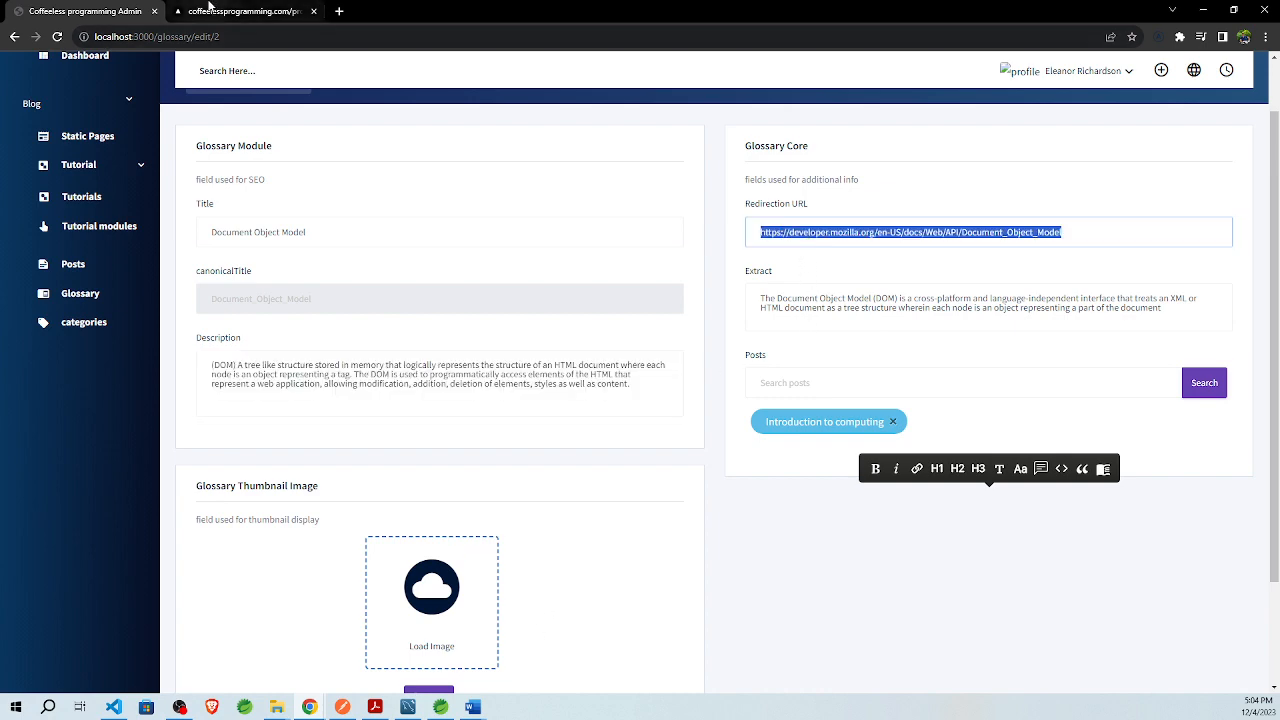
{"action": "left_click", "coordinate": [240, 11]}
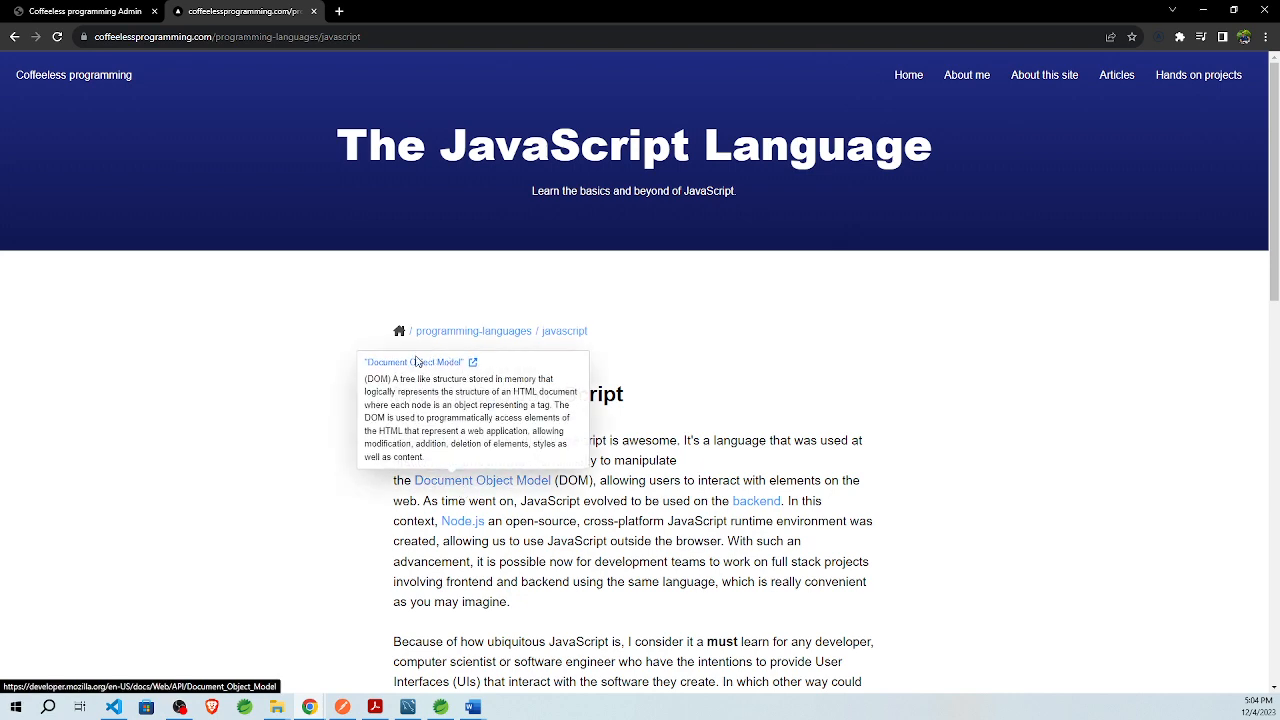
Step: Return to the Document Object Model glossary entry in the admin and highlight its whole extract
{"action": "left_click", "coordinate": [131, 10]}
{"action": "left_click", "coordinate": [1094, 319]}
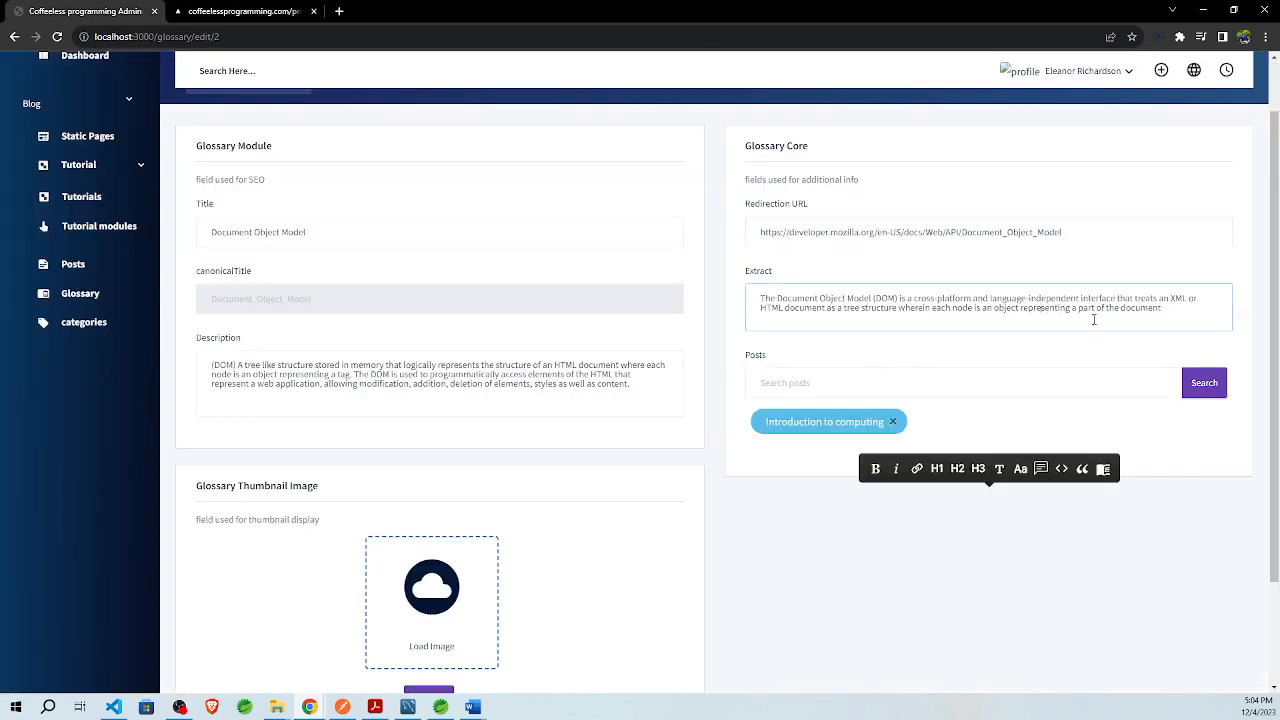
{"action": "left_click_drag", "start_coordinate": [1179, 314], "coordinate": [716, 283]}
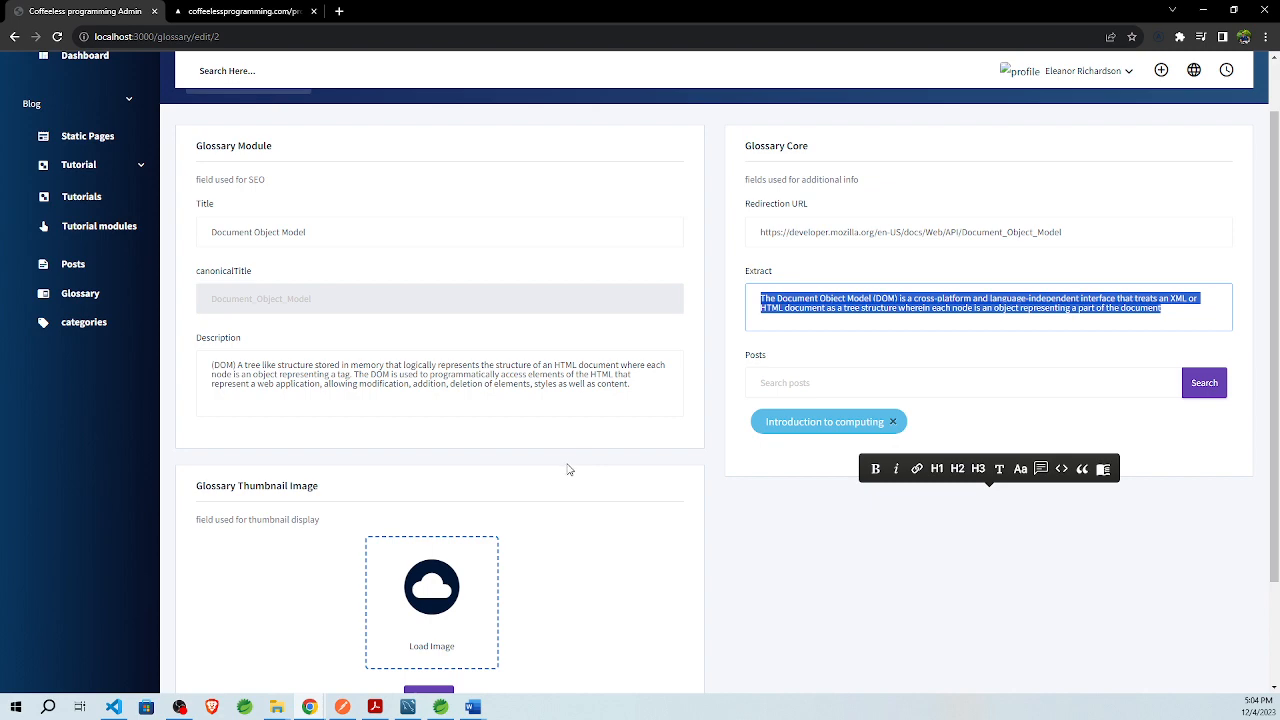
Step: Open the categories list and examine the categories and their assigned tutorials on all three pages, ending on page 1
{"action": "left_click", "coordinate": [76, 322]}
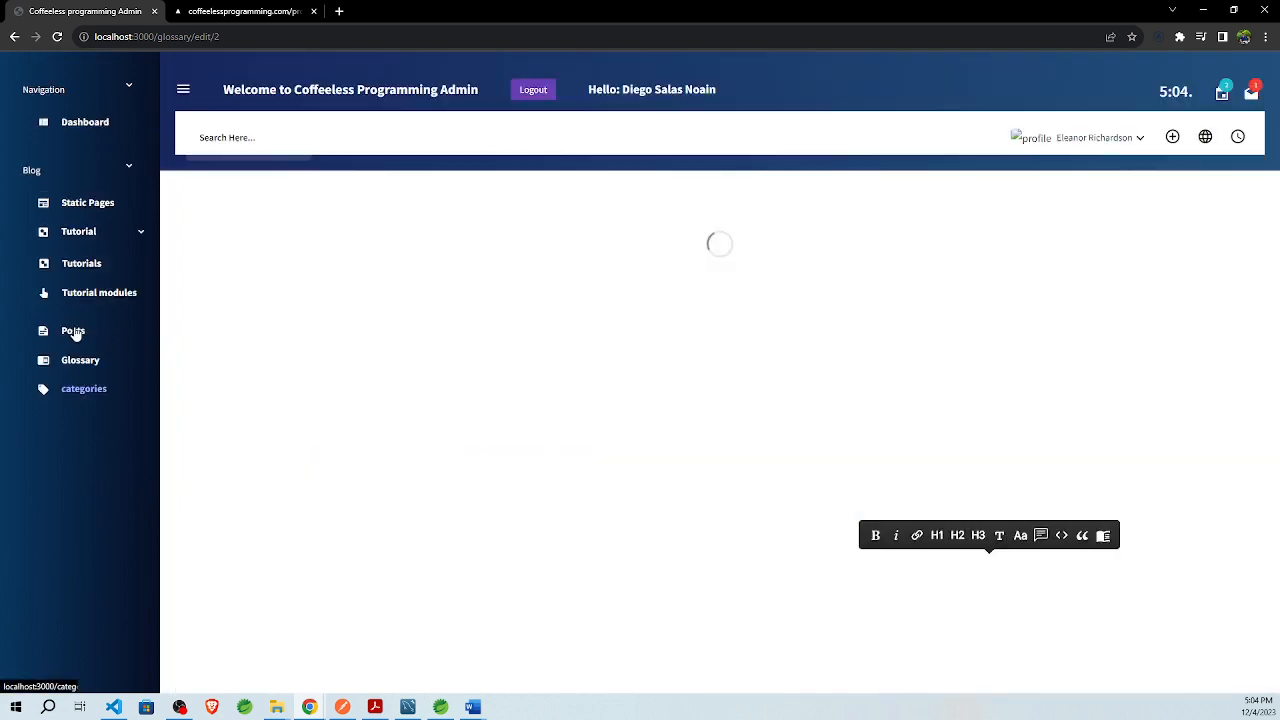
{"action": "scroll", "coordinate": [505, 469], "scroll_direction": "down", "scroll_amount": 1}
{"action": "scroll", "coordinate": [530, 443], "scroll_direction": "up", "scroll_amount": 1}
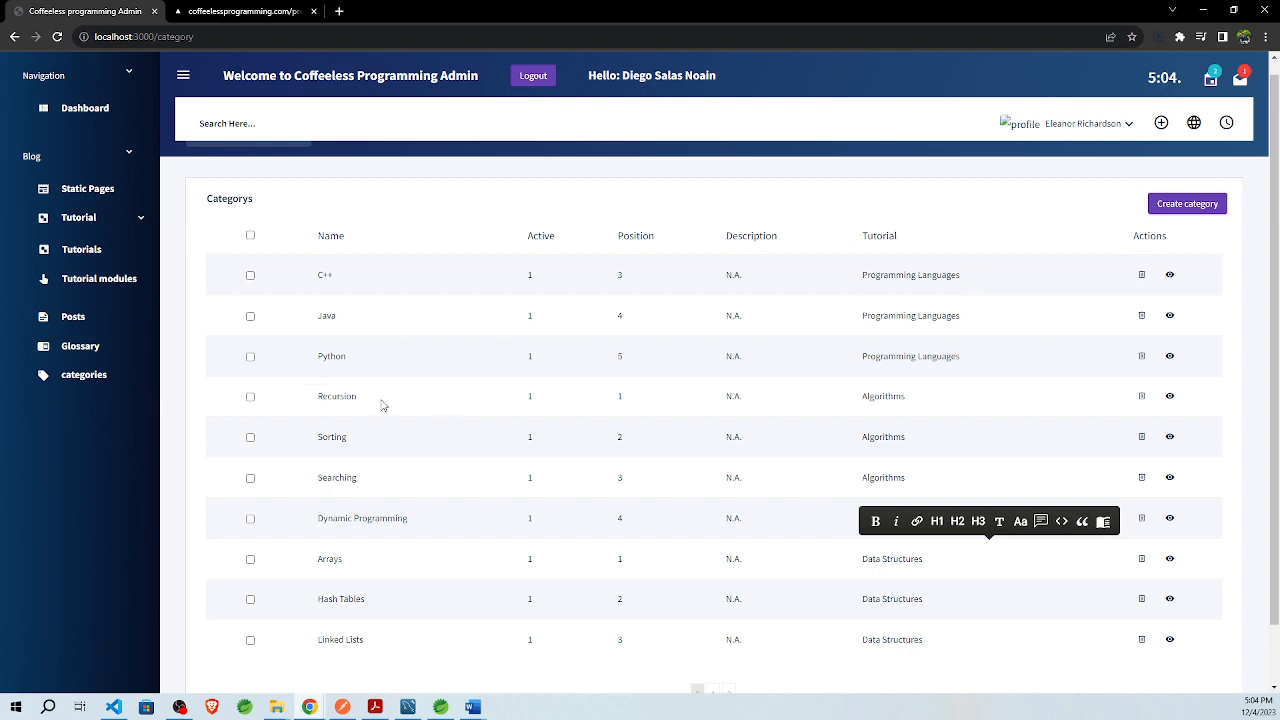
{"action": "scroll", "coordinate": [380, 400], "scroll_direction": "down", "scroll_amount": 1}
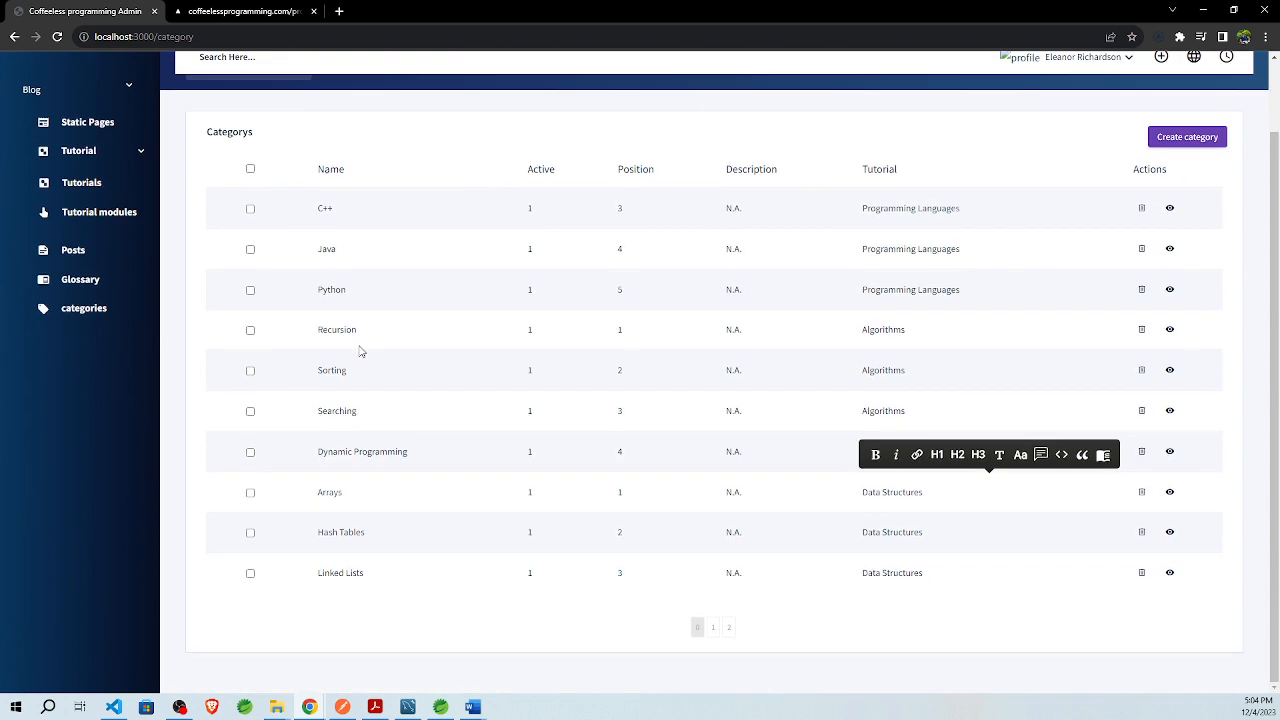
{"action": "left_click", "coordinate": [729, 629]}
{"action": "scroll", "coordinate": [512, 446], "scroll_direction": "down", "scroll_amount": 2}
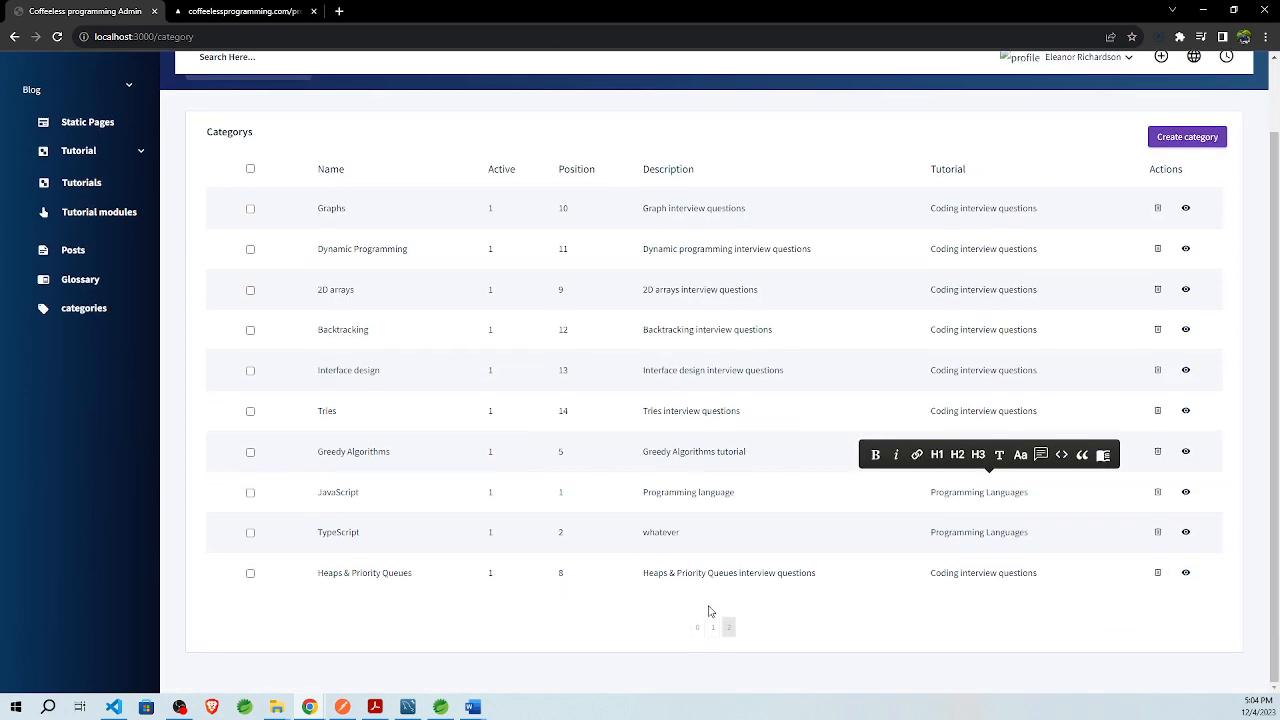
{"action": "left_click", "coordinate": [716, 628]}
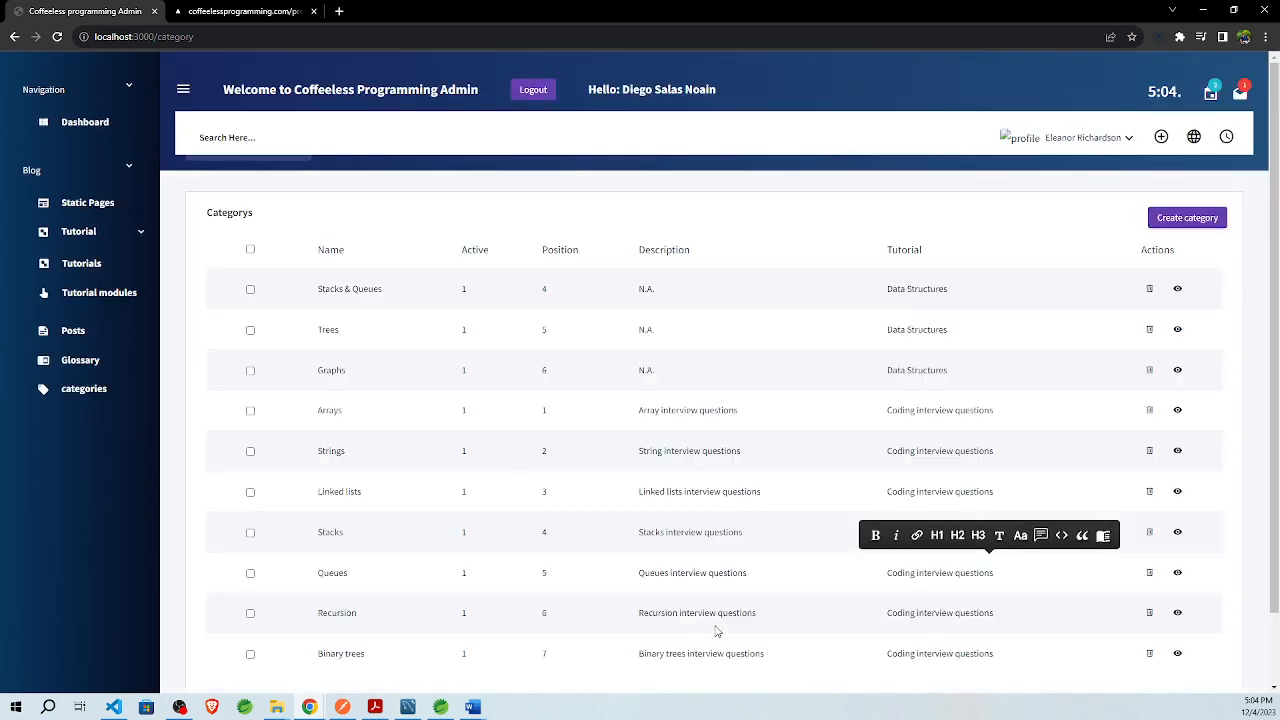
{"action": "scroll", "coordinate": [330, 490], "scroll_direction": "down", "scroll_amount": 1}
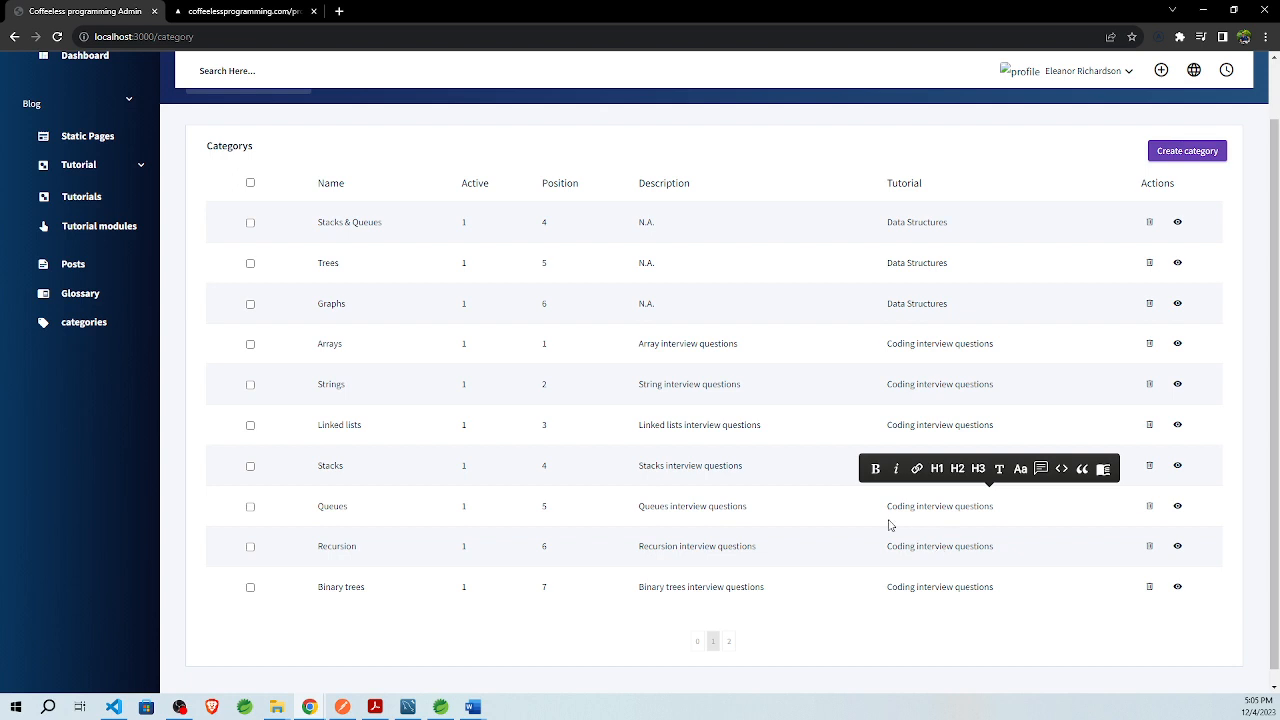
Step: Open the posts list, go to its page 0 and open the Javascript category post for editing
{"action": "left_click", "coordinate": [86, 266]}
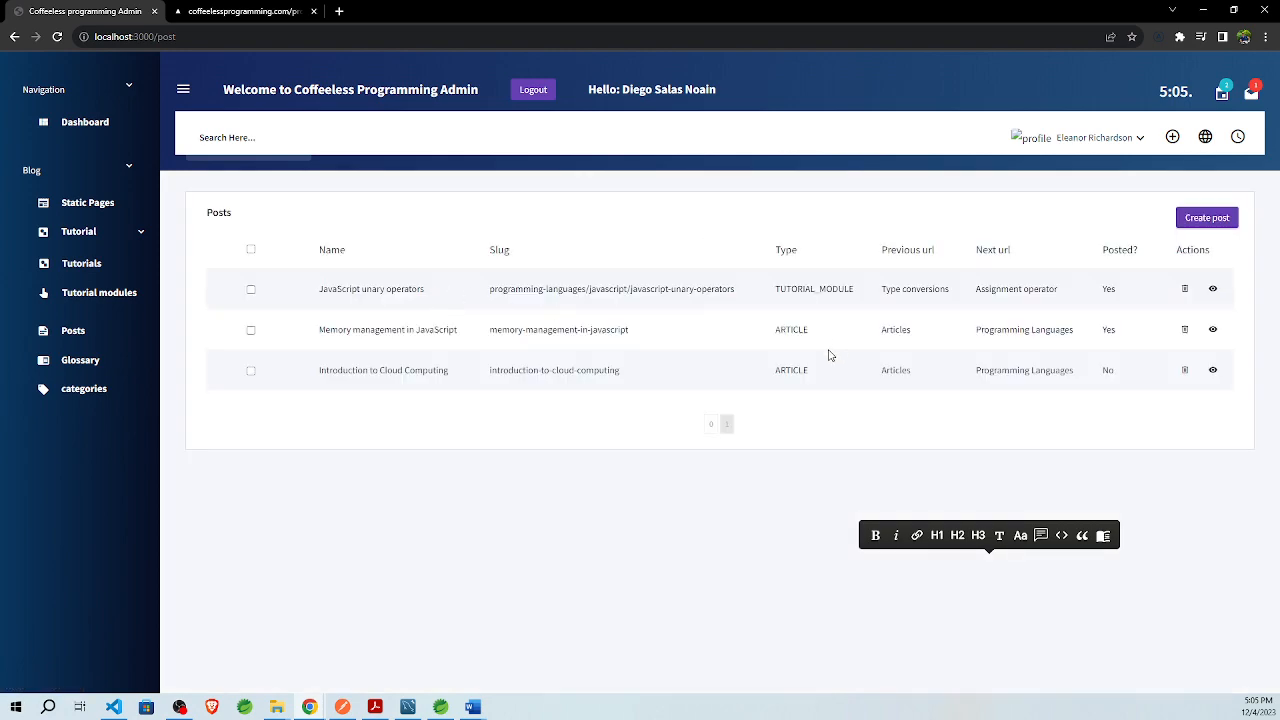
{"action": "left_click", "coordinate": [711, 426]}
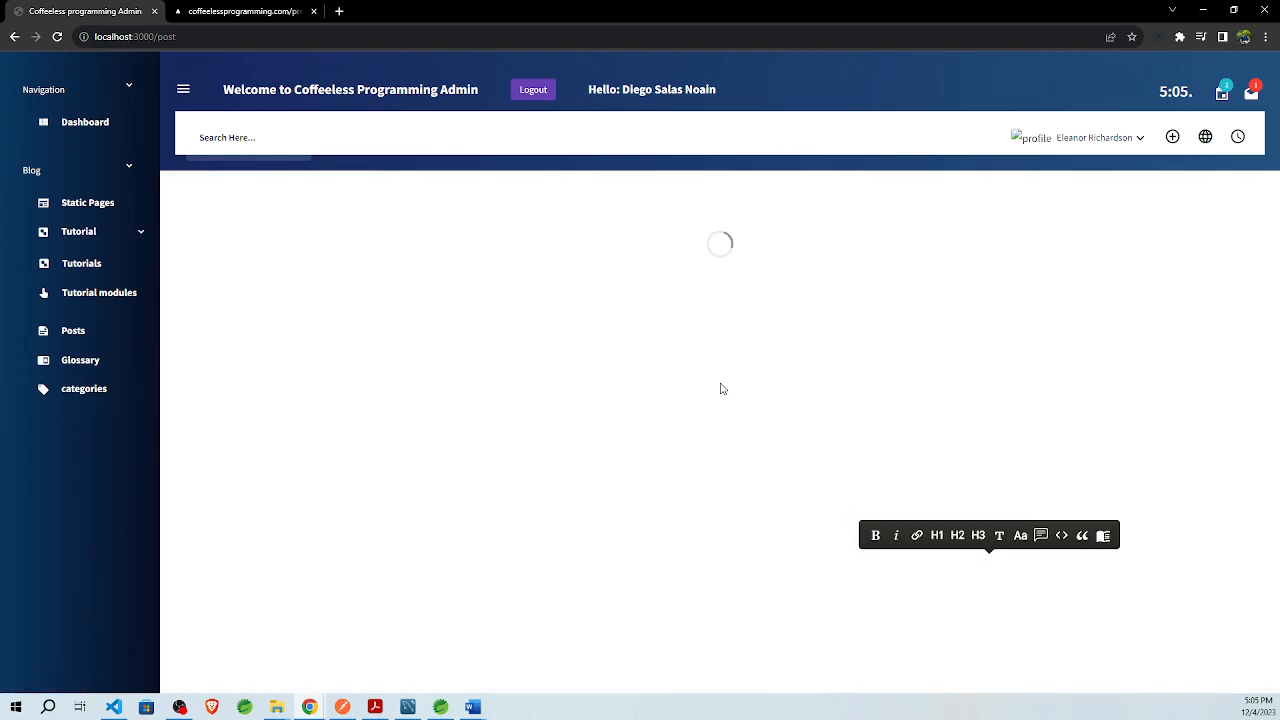
{"action": "scroll", "coordinate": [962, 370], "scroll_direction": "down", "scroll_amount": 2}
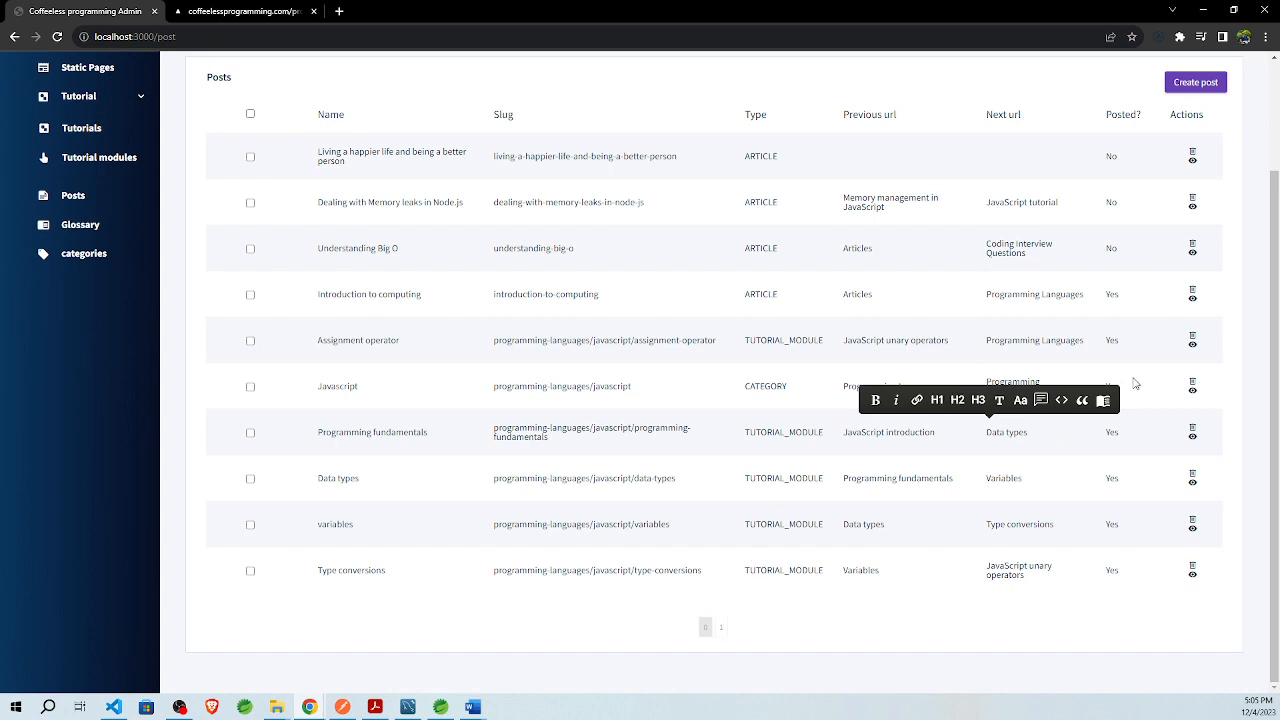
{"action": "left_click", "coordinate": [1192, 386]}
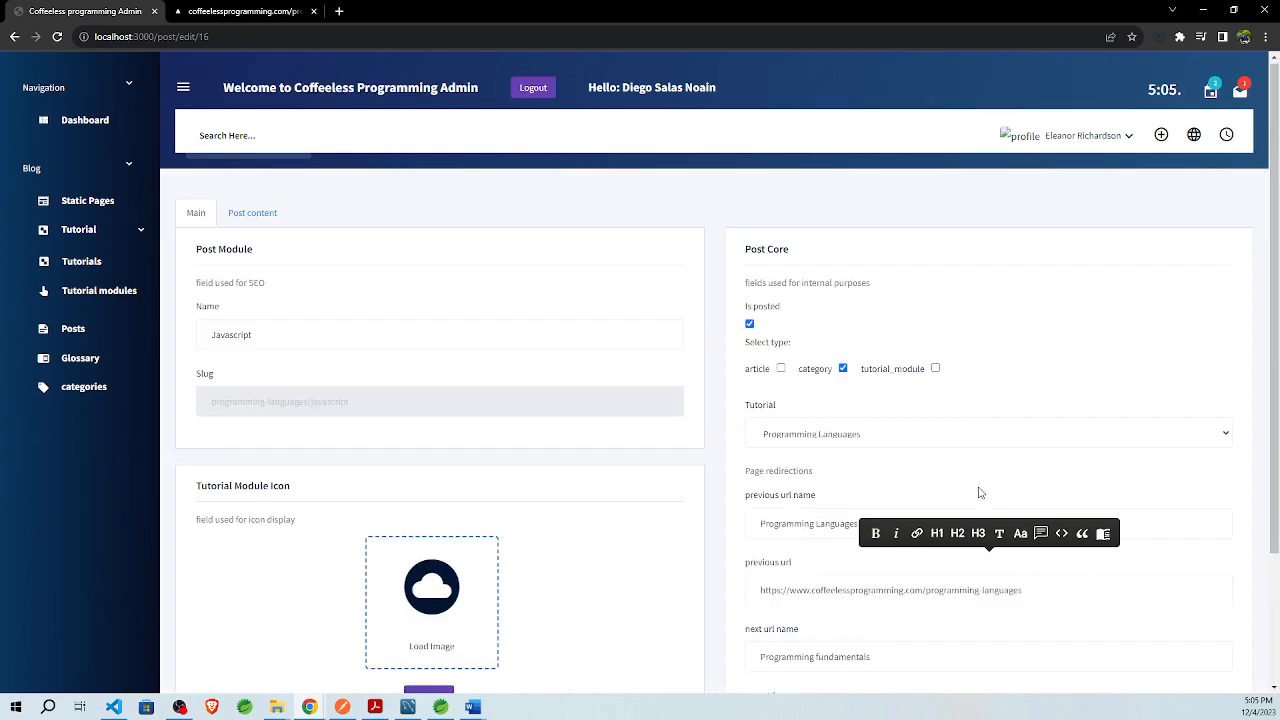
Step: Open the Javascript post's content and examine its abstract and description down to the closing paragraphs
{"action": "scroll", "coordinate": [977, 491], "scroll_direction": "down", "scroll_amount": 3}
{"action": "scroll", "coordinate": [730, 530], "scroll_direction": "up", "scroll_amount": 3}
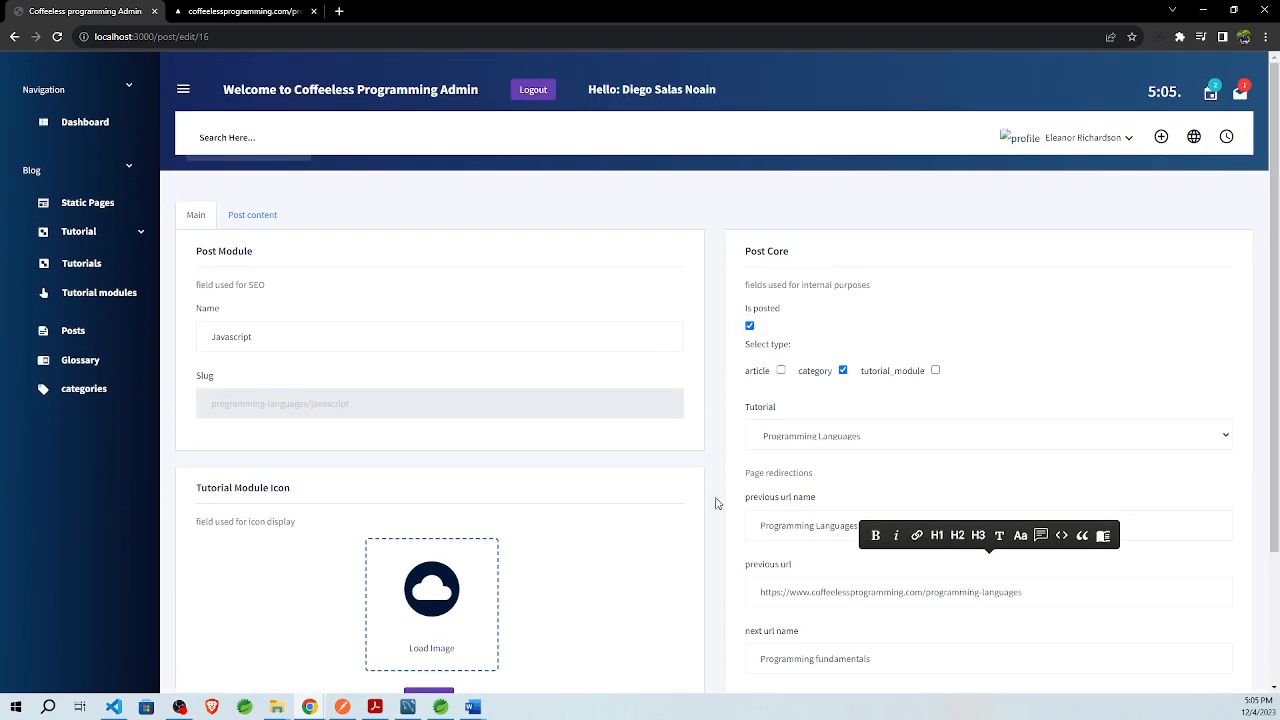
{"action": "left_click", "coordinate": [246, 211]}
{"action": "scroll", "coordinate": [676, 388], "scroll_direction": "down", "scroll_amount": 5}
{"action": "scroll", "coordinate": [676, 388], "scroll_direction": "down", "scroll_amount": 4}
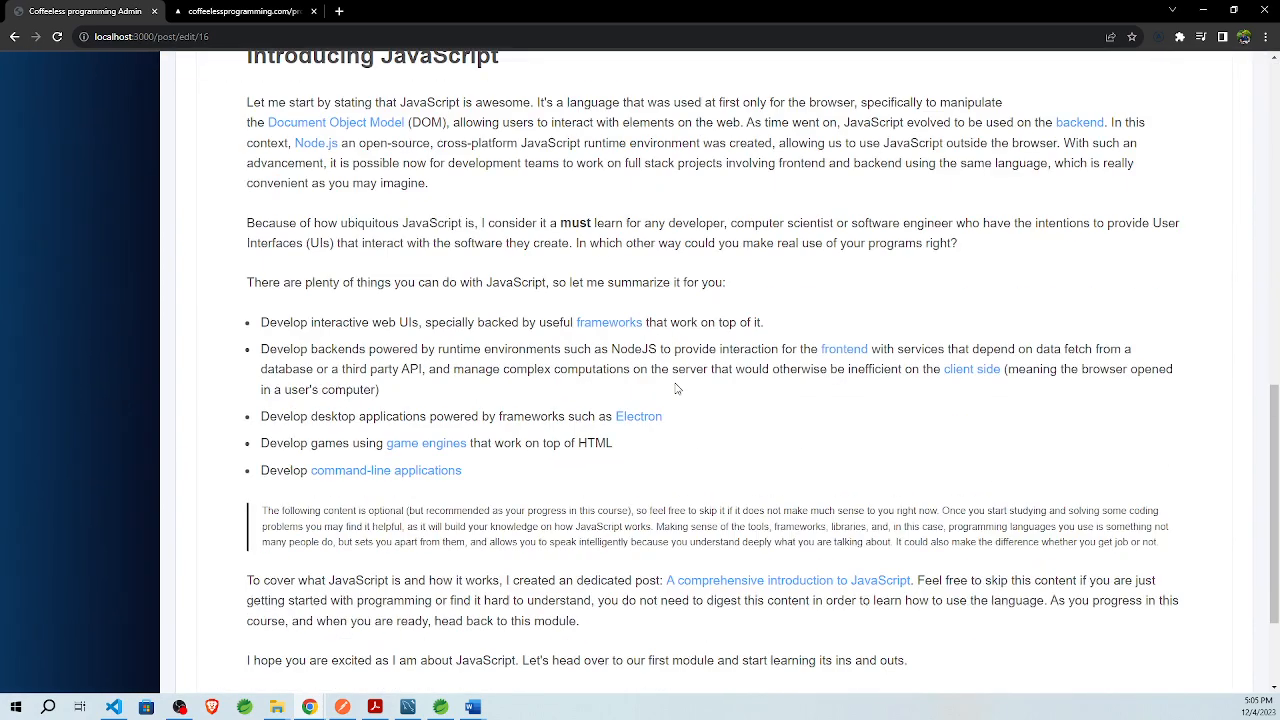
{"action": "left_click_drag", "start_coordinate": [782, 352], "coordinate": [594, 352]}
{"action": "left_click", "coordinate": [518, 342]}
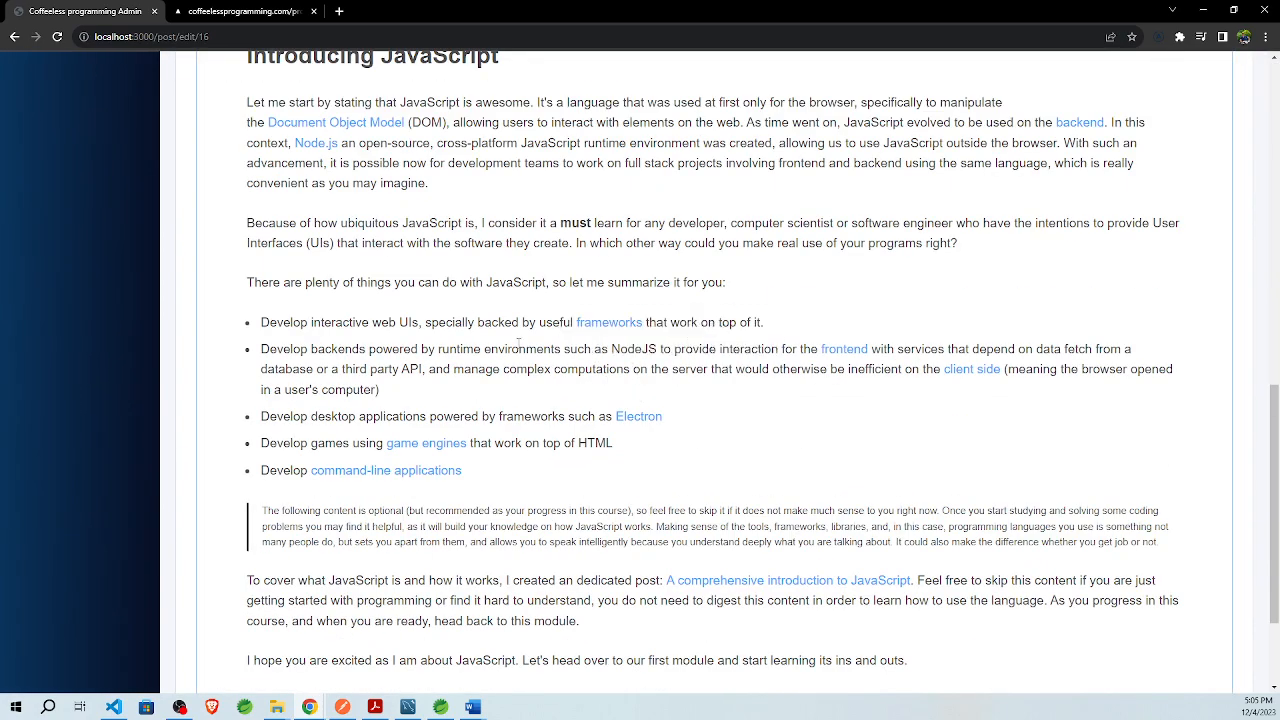
{"action": "scroll", "coordinate": [518, 342], "scroll_direction": "up", "scroll_amount": 3}
Step: On the public JavaScript page, highlight the introduction text and view the Document Object Model glossary pop-up
{"action": "left_click", "coordinate": [240, 12]}
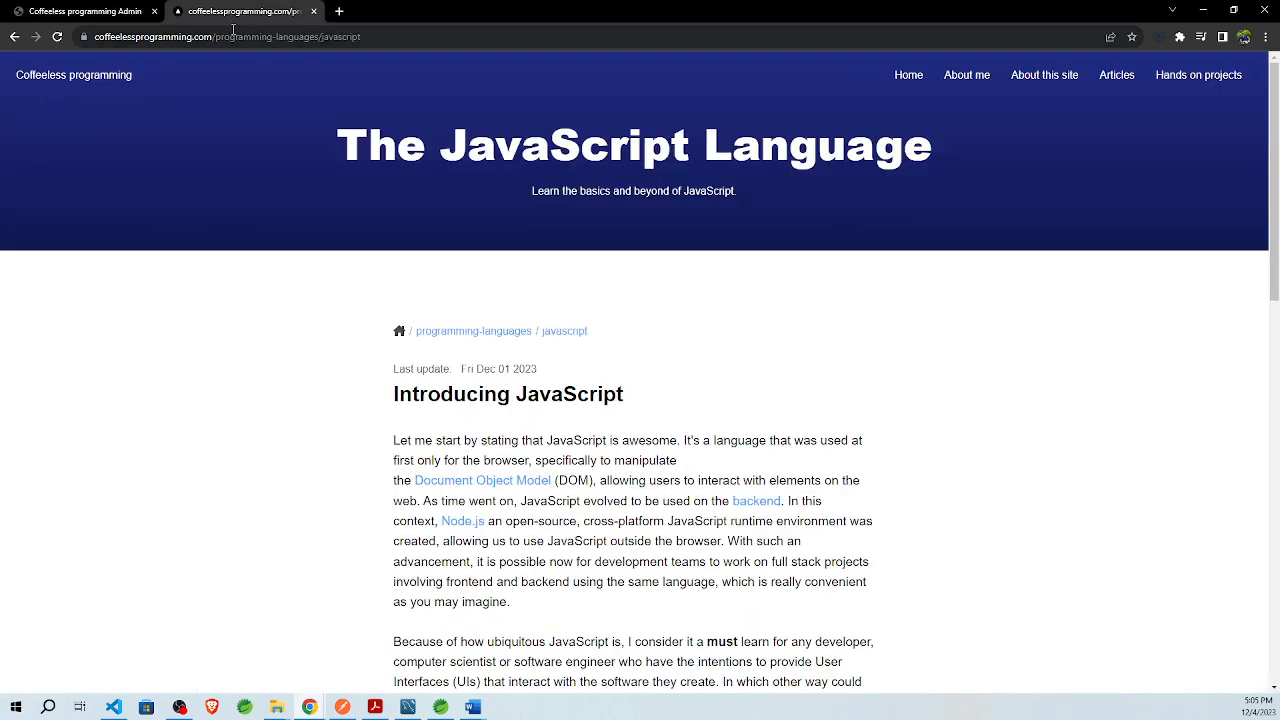
{"action": "scroll", "coordinate": [444, 325], "scroll_direction": "down", "scroll_amount": 2}
{"action": "left_click_drag", "start_coordinate": [354, 200], "coordinate": [875, 510]}
{"action": "left_click", "coordinate": [975, 425]}
{"action": "scroll", "coordinate": [975, 425], "scroll_direction": "down", "scroll_amount": 1}
{"action": "right_click", "coordinate": [362, 238]}
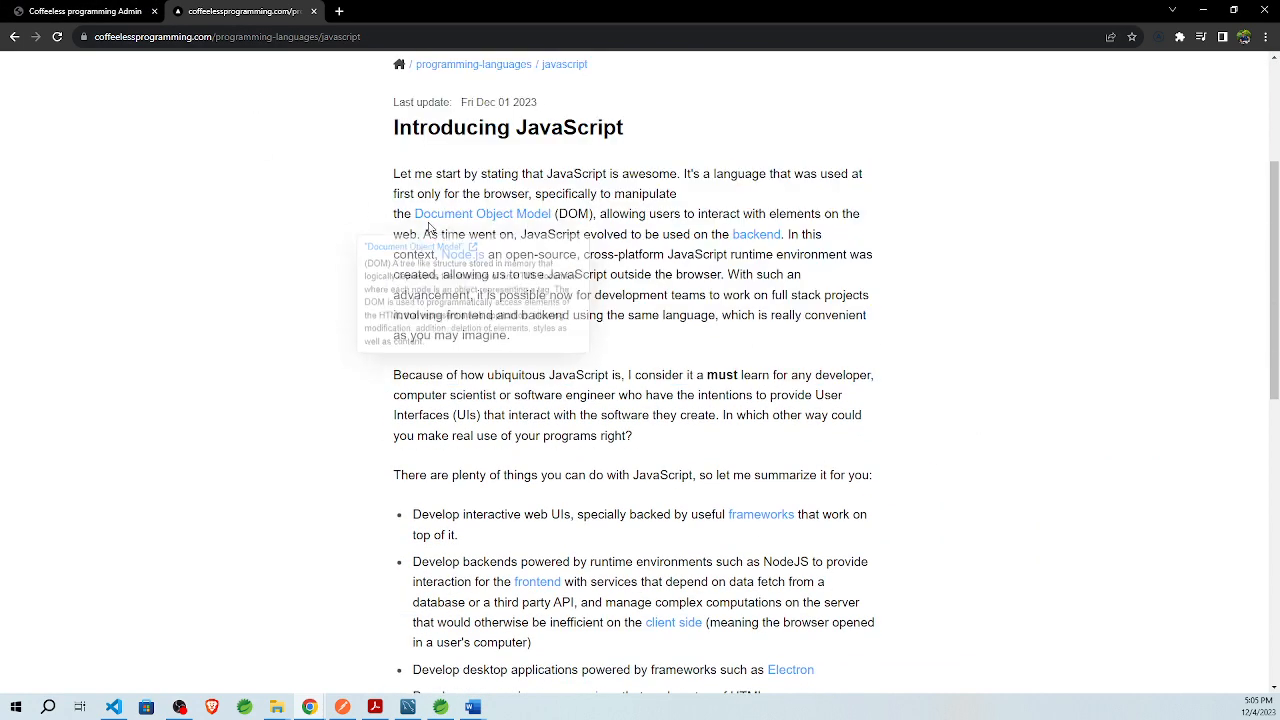
Step: In the admin post's description, link the word "interact" to the public page's URL coffeelessprogramming.com/programming-languages/javascript
{"action": "left_click", "coordinate": [90, 11]}
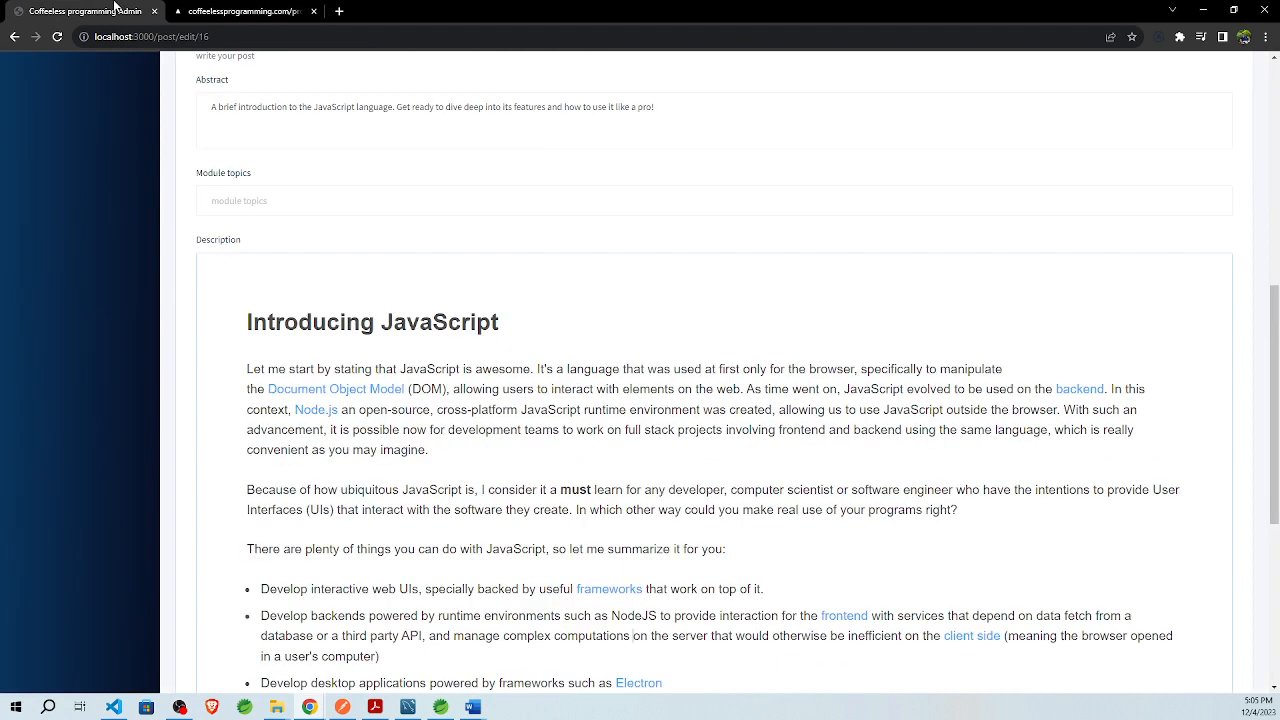
{"action": "left_click", "coordinate": [597, 389]}
{"action": "left_click_drag", "start_coordinate": [597, 389], "coordinate": [550, 389]}
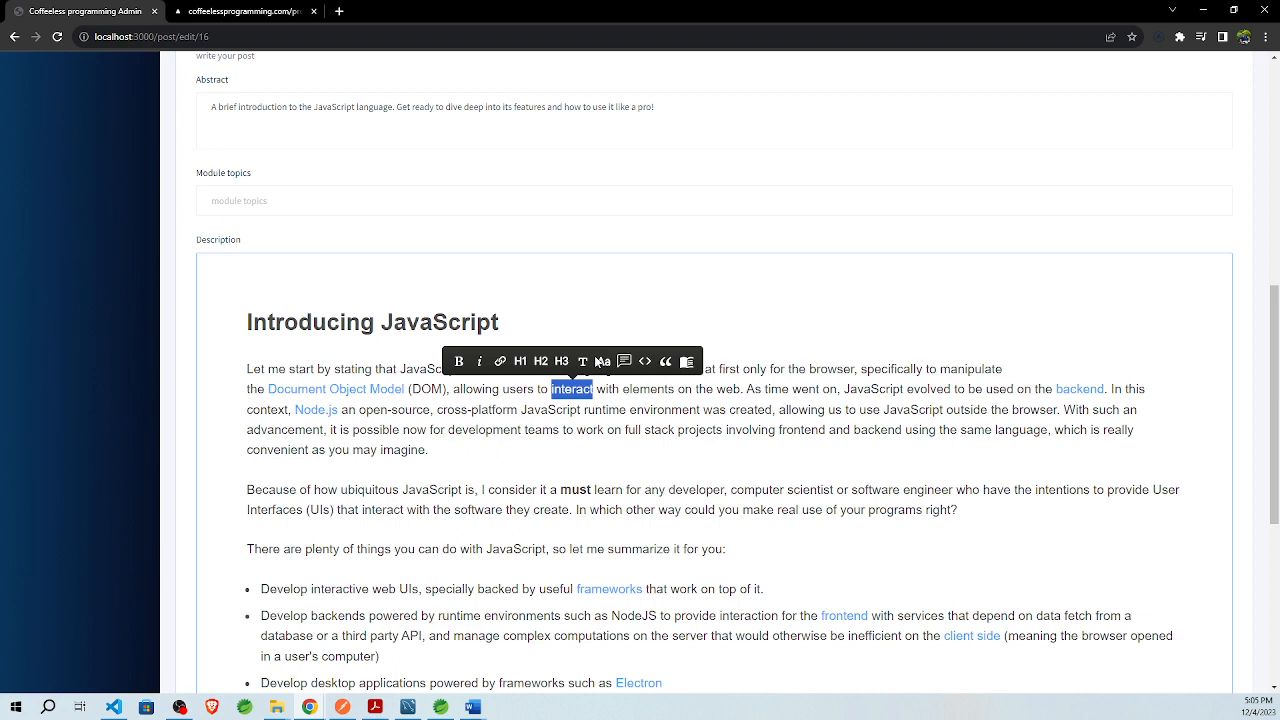
{"action": "left_click", "coordinate": [500, 361]}
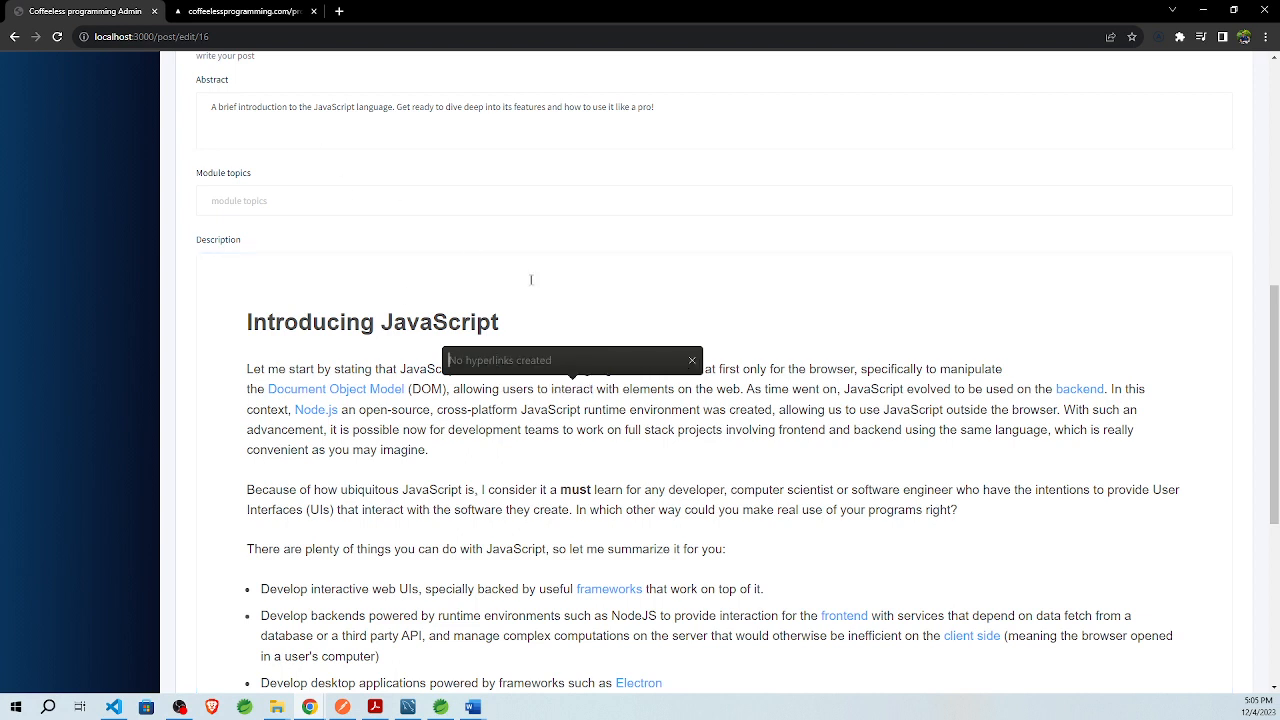
{"action": "left_click", "coordinate": [296, 10]}
{"action": "left_click", "coordinate": [224, 35]}
{"action": "left_click", "coordinate": [134, 8]}
{"action": "key", "text": "ctrl+v"}
{"action": "key", "text": "Return"}
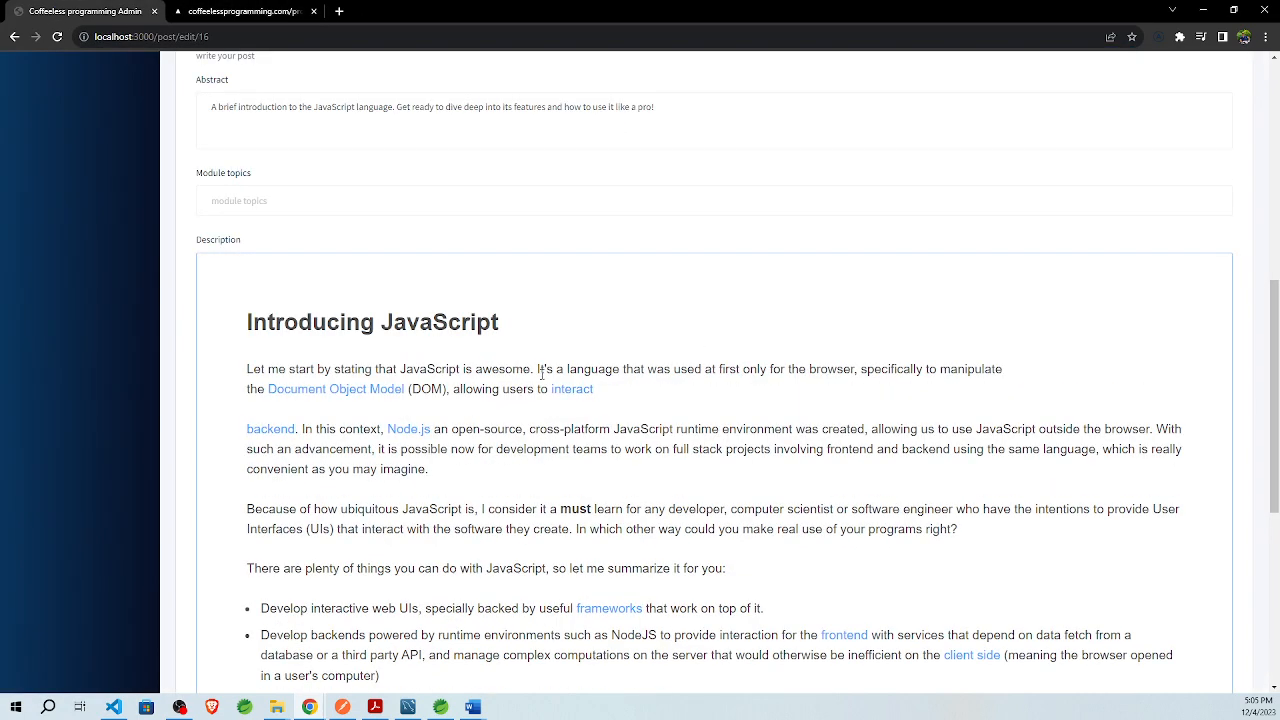
Step: Restore the introduction text that the line break replaced after the linked word "interact"
{"action": "key", "text": "BackSpace"}
{"action": "key", "text": "ctrl+z"}
{"action": "key", "text": "ctrl+z"}
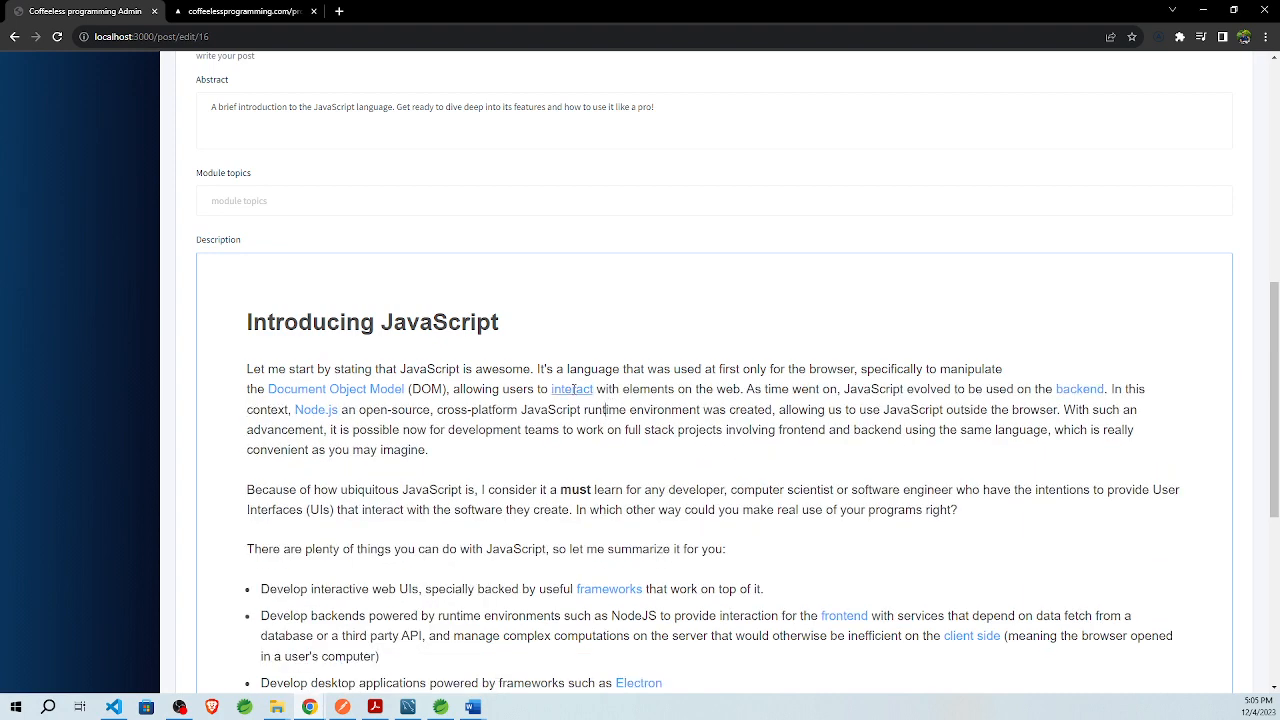
Step: Try italic and Heading 1 formatting on the word "web" in the description's first paragraph, and undo it
{"action": "left_click", "coordinate": [254, 10]}
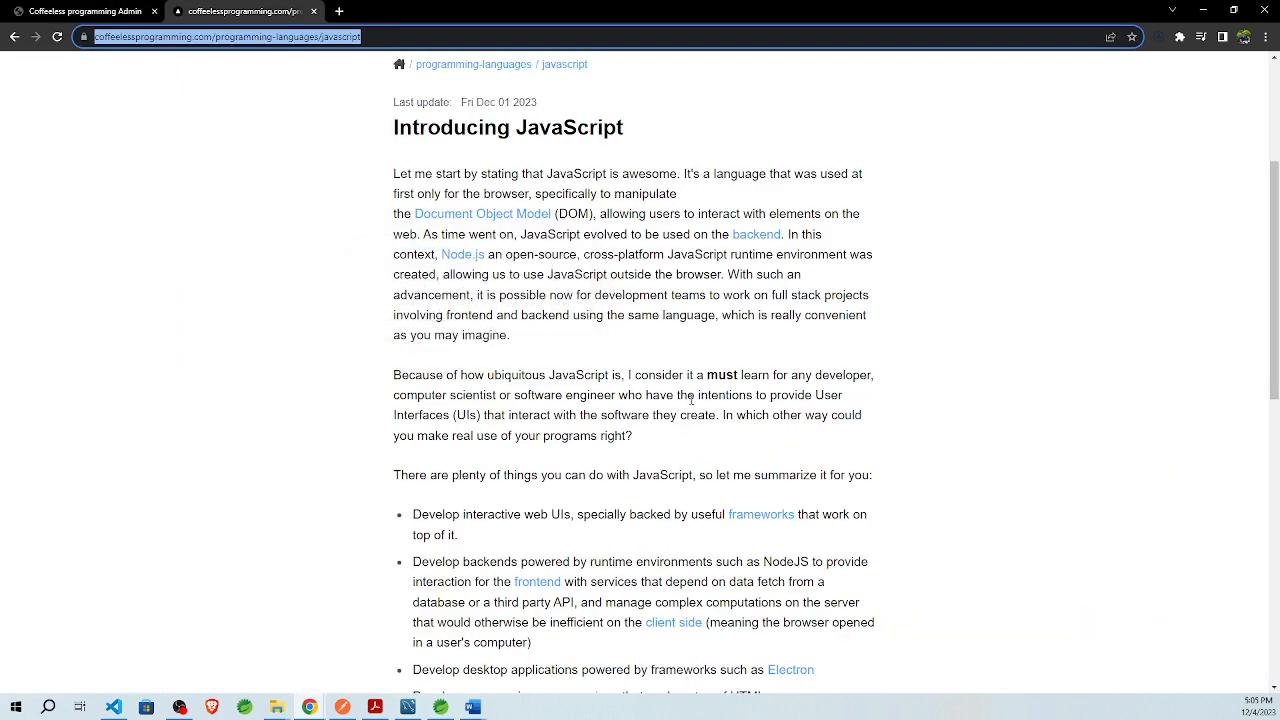
{"action": "left_click", "coordinate": [71, 10]}
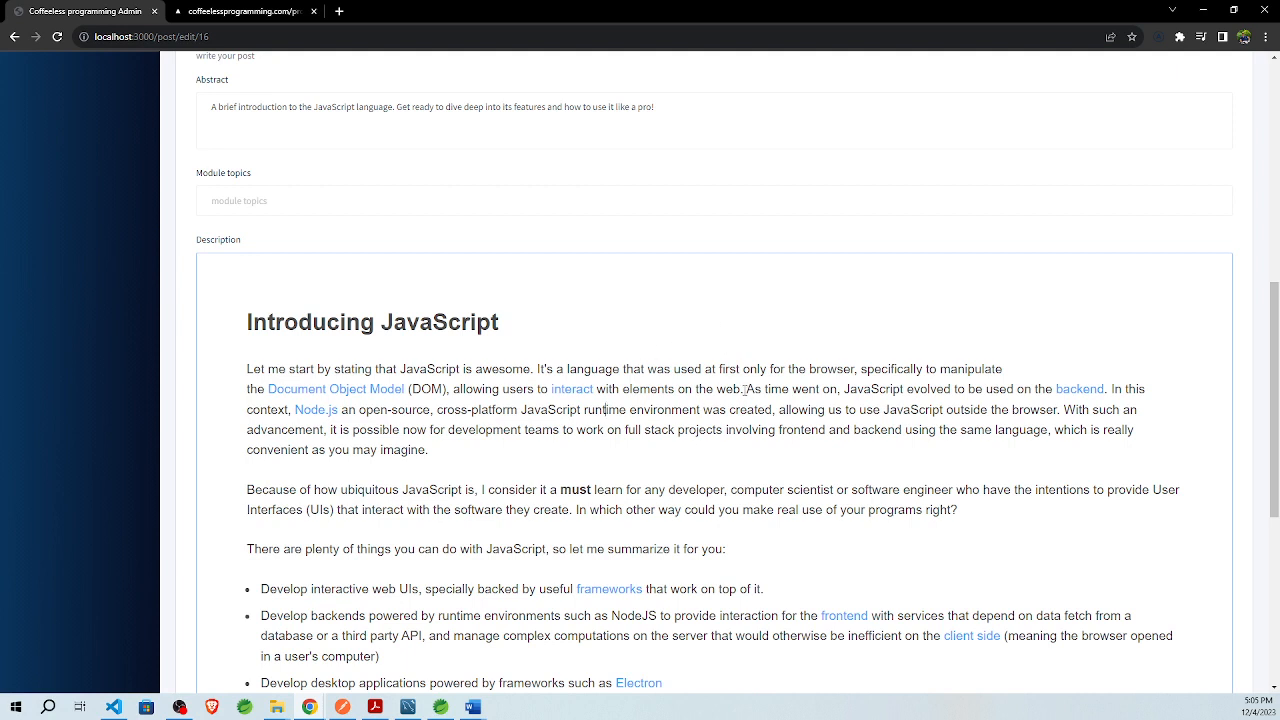
{"action": "left_click_drag", "start_coordinate": [741, 390], "coordinate": [716, 390]}
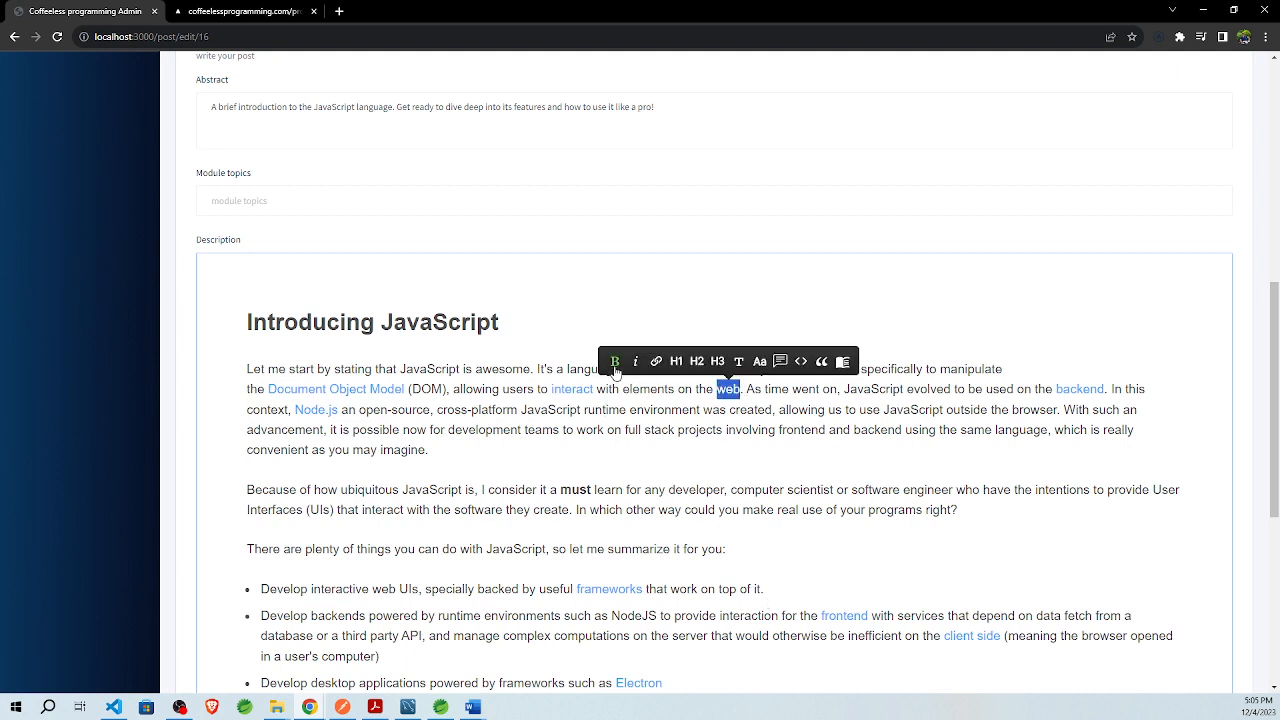
{"action": "left_click", "coordinate": [634, 362]}
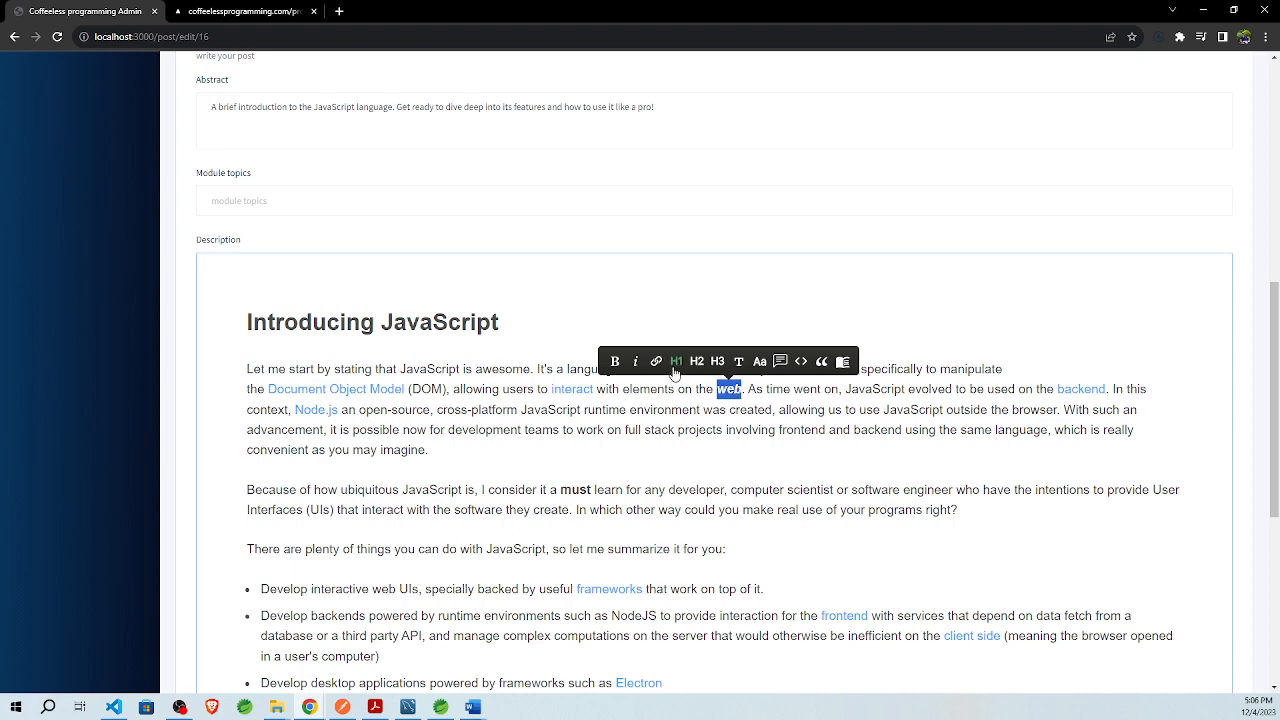
{"action": "left_click", "coordinate": [675, 366]}
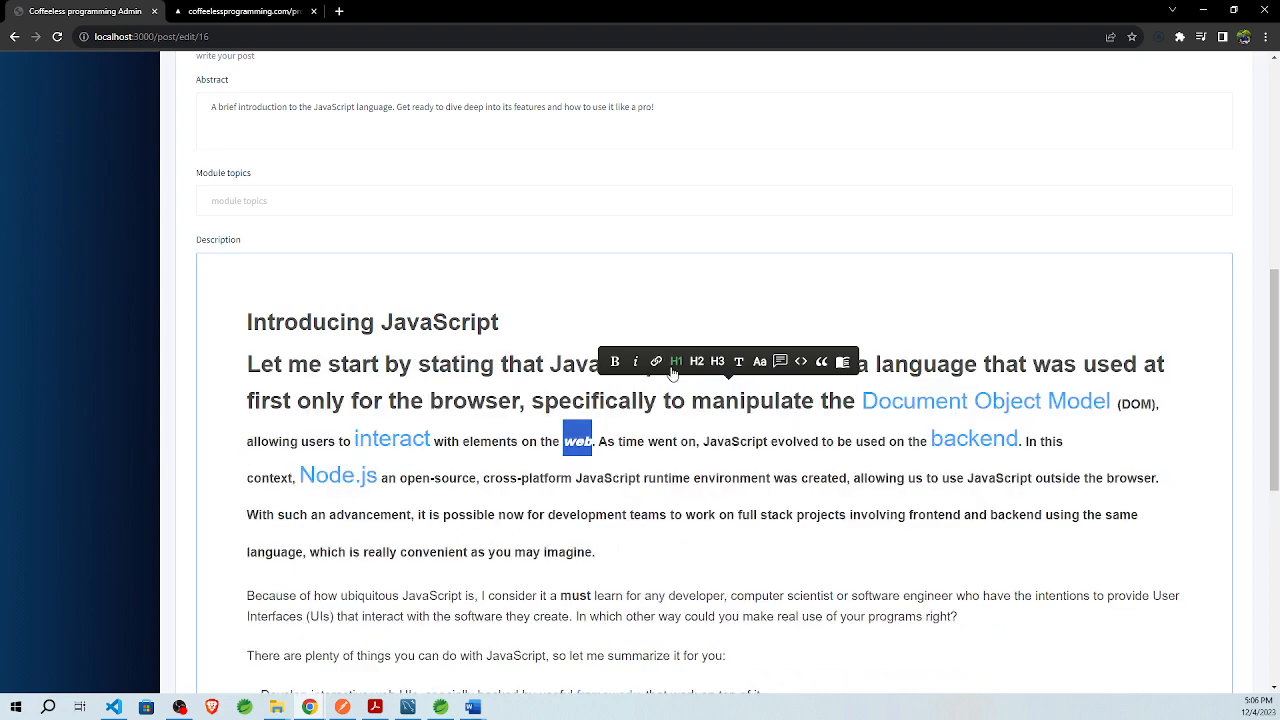
{"action": "key", "text": "ctrl+z"}
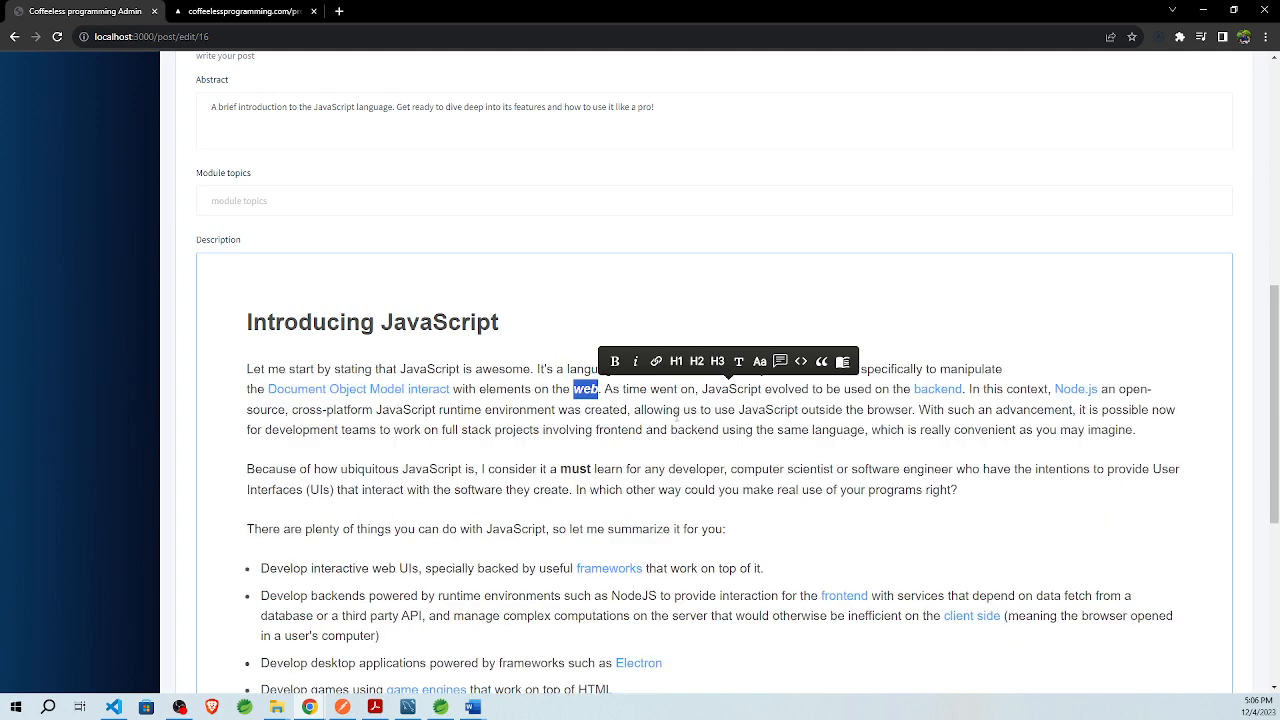
{"action": "left_click", "coordinate": [701, 365]}
{"action": "key", "text": "ctrl+z"}
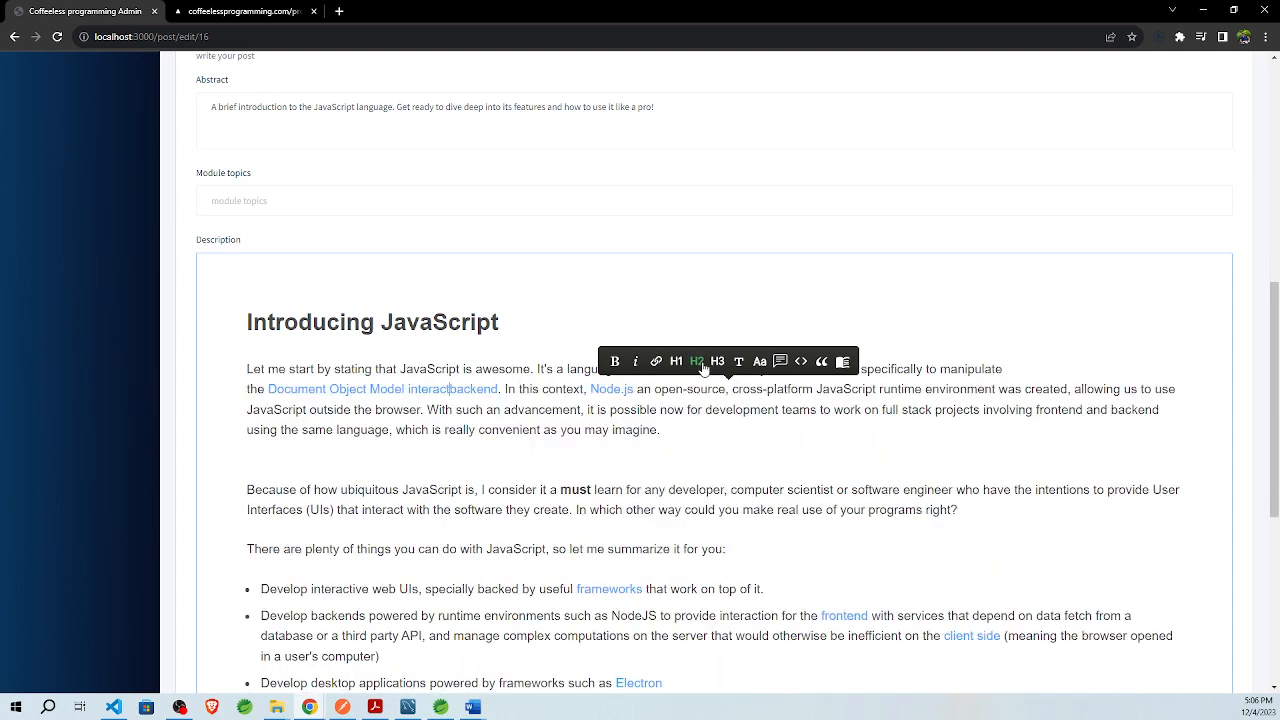
{"action": "left_click", "coordinate": [713, 365]}
{"action": "left_click_drag", "start_coordinate": [731, 434], "coordinate": [560, 431]}
{"action": "left_click", "coordinate": [646, 450]}
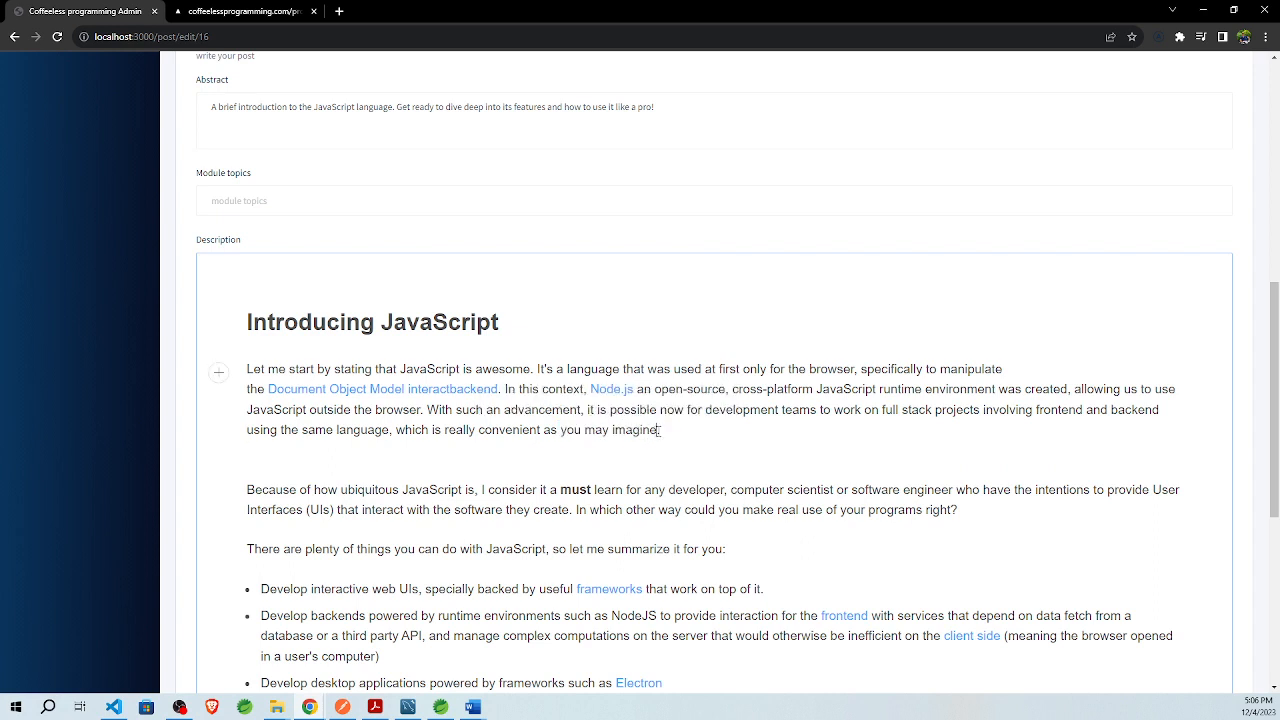
{"action": "left_click_drag", "start_coordinate": [659, 430], "coordinate": [427, 410]}
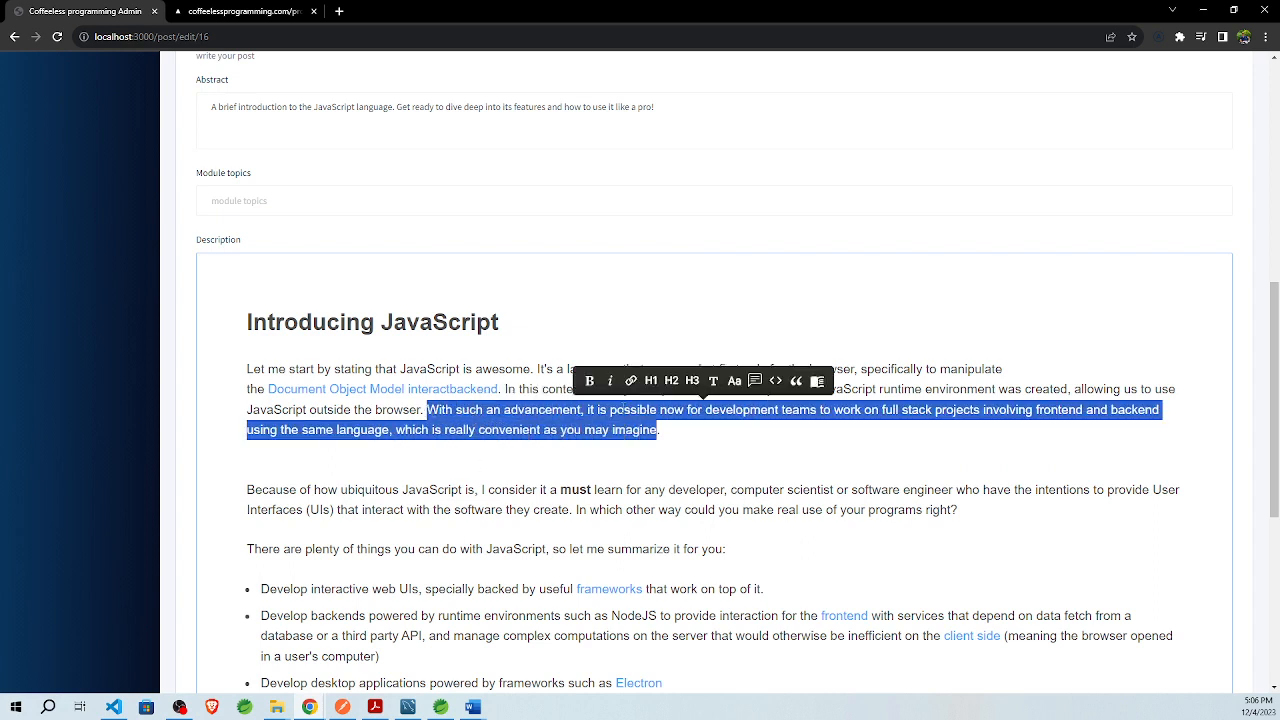
{"action": "left_click", "coordinate": [796, 382]}
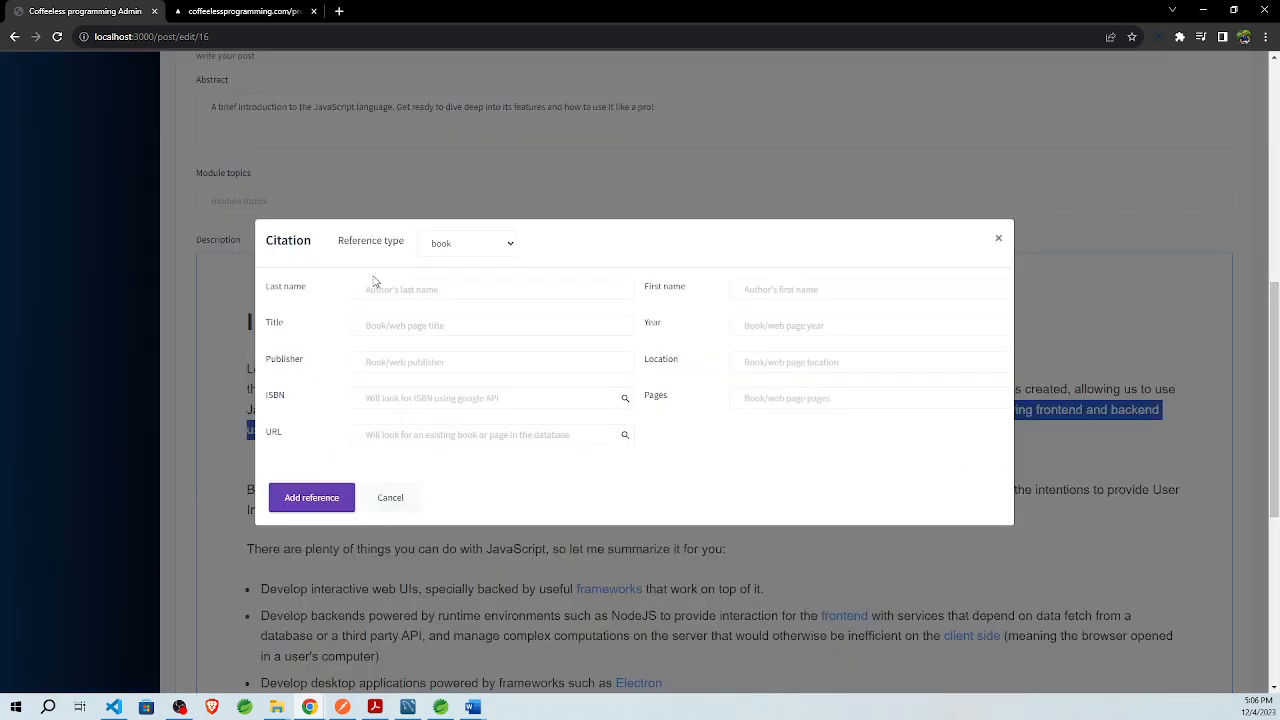
{"action": "left_click", "coordinate": [464, 245]}
{"action": "left_click", "coordinate": [459, 275]}
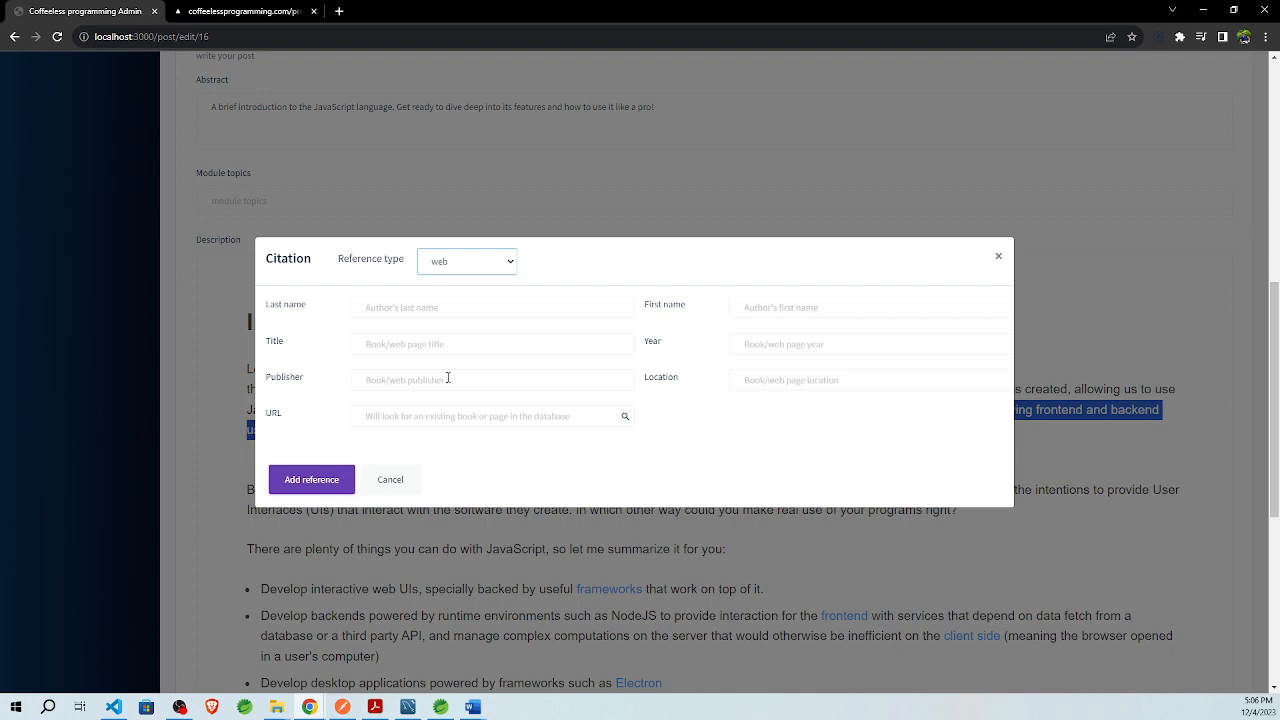
{"action": "left_click", "coordinate": [245, 11]}
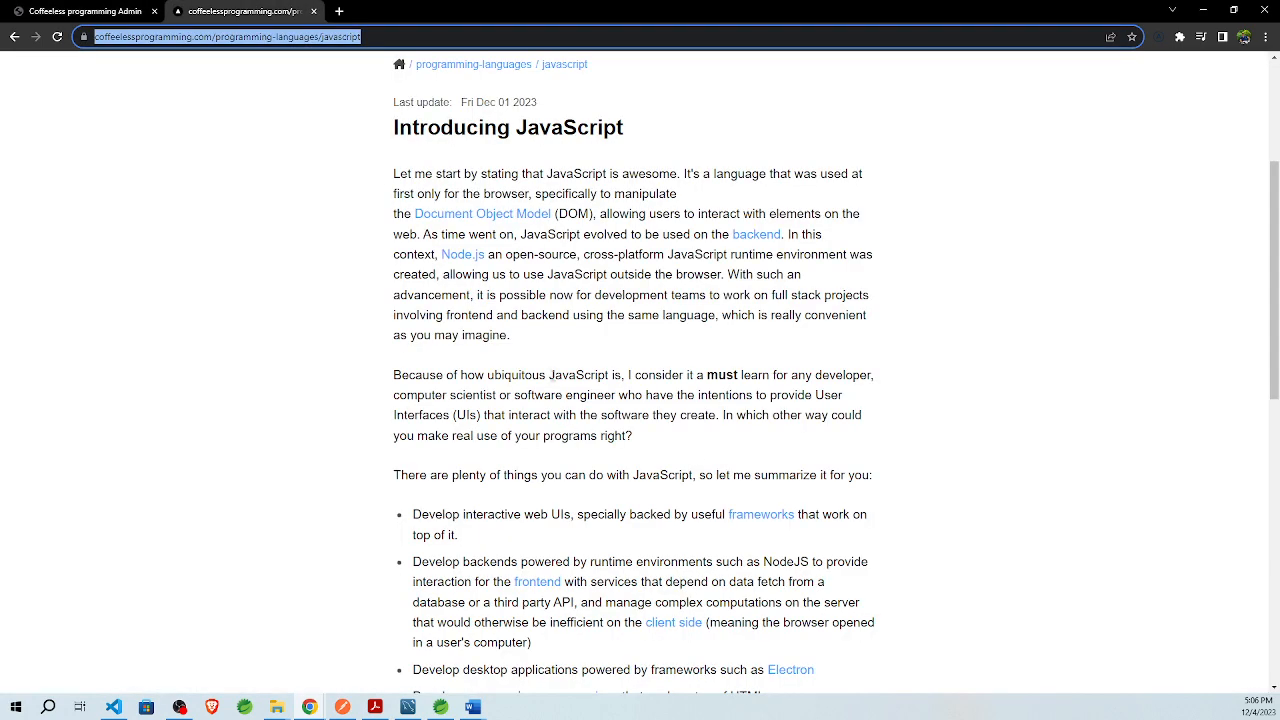
{"action": "scroll", "coordinate": [651, 243], "scroll_direction": "down", "scroll_amount": 5}
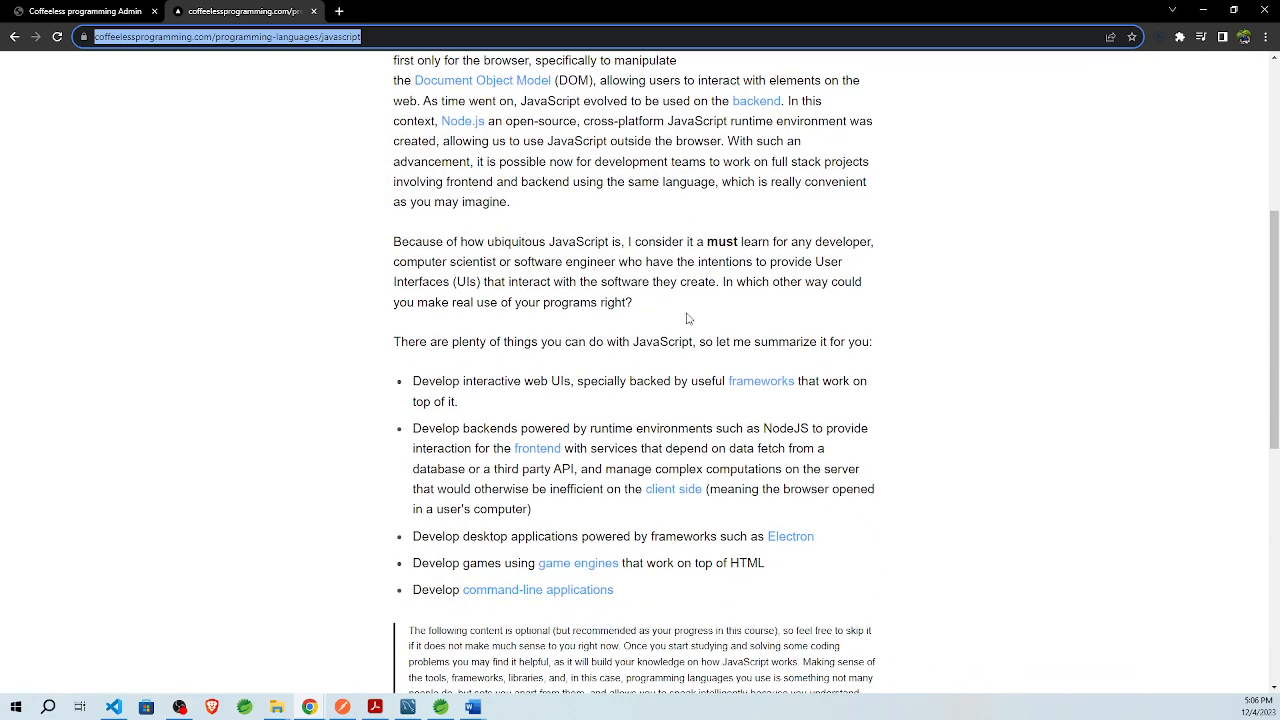
{"action": "scroll", "coordinate": [654, 389], "scroll_direction": "up", "scroll_amount": 3}
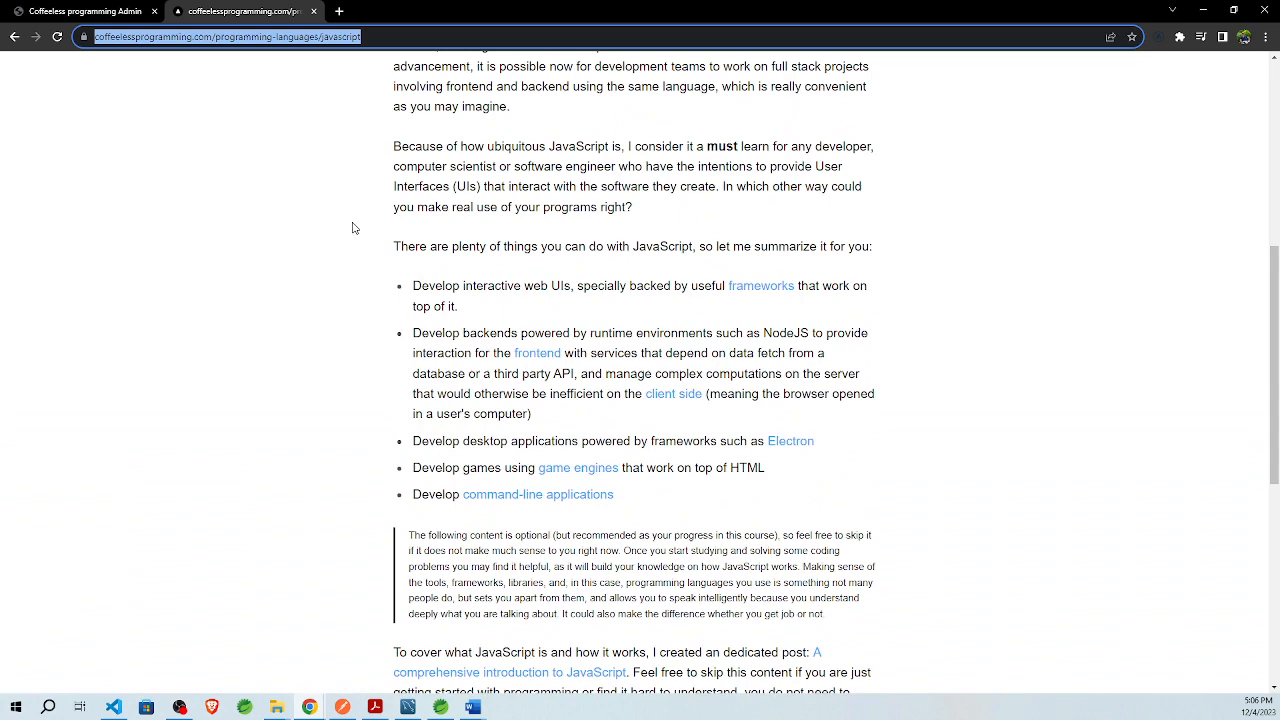
{"action": "left_click", "coordinate": [100, 10]}
{"action": "left_click", "coordinate": [476, 266]}
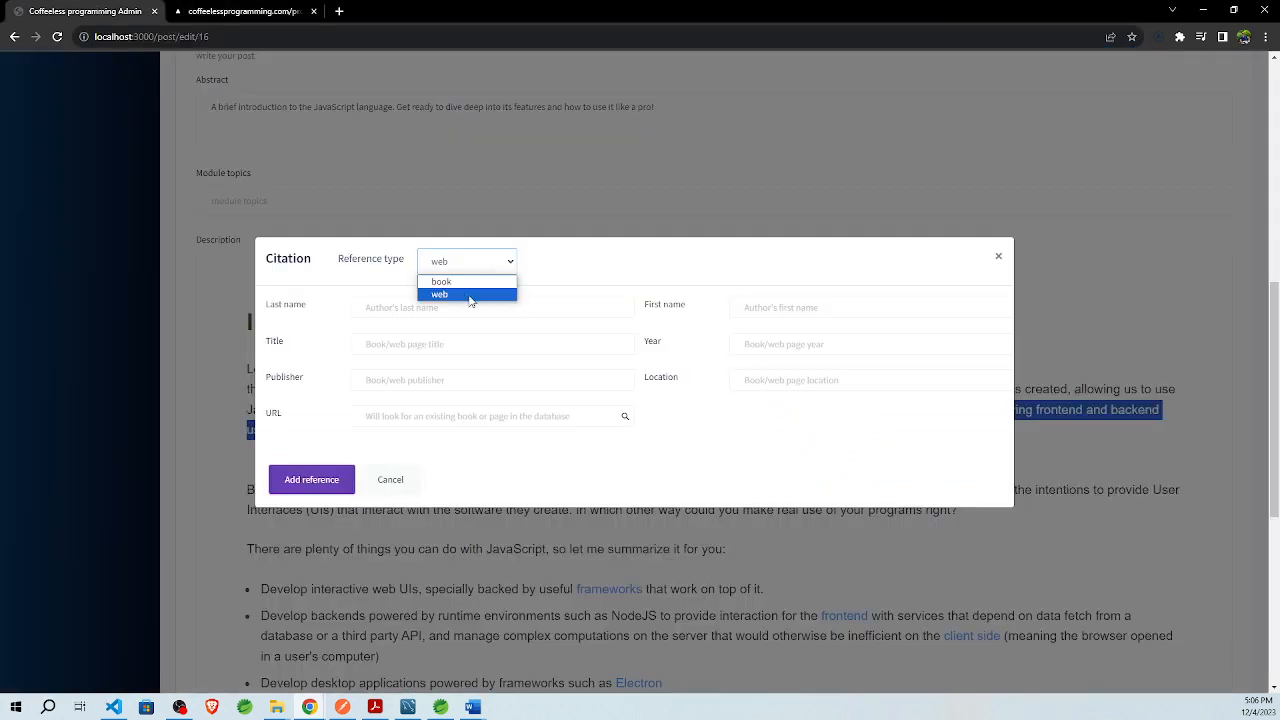
{"action": "left_click", "coordinate": [457, 278]}
{"action": "left_click", "coordinate": [390, 500]}
{"action": "left_click", "coordinate": [684, 438]}
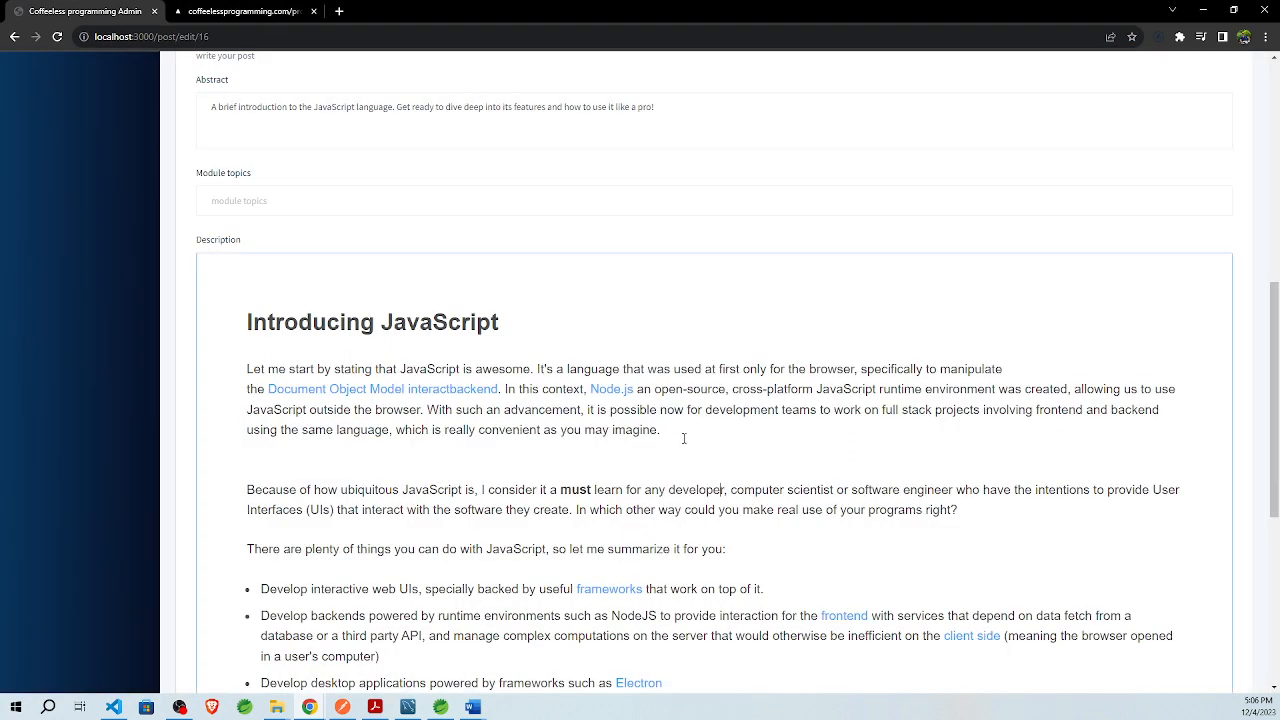
Step: Start a web citation for the sentence beginning "With such an advancement", with author's last name "fdfdfdfdf" and publisher "dfdfdfdf"
{"action": "left_click_drag", "start_coordinate": [659, 429], "coordinate": [427, 410]}
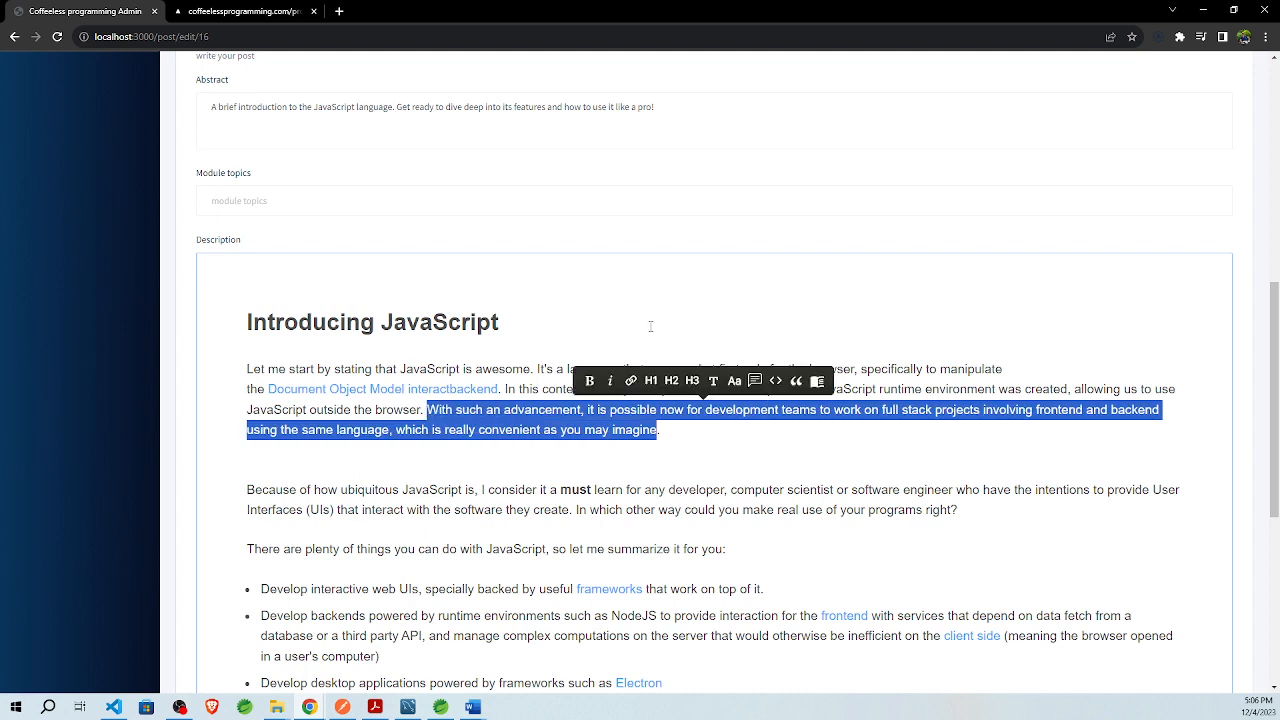
{"action": "left_click", "coordinate": [802, 386]}
{"action": "left_click", "coordinate": [480, 268]}
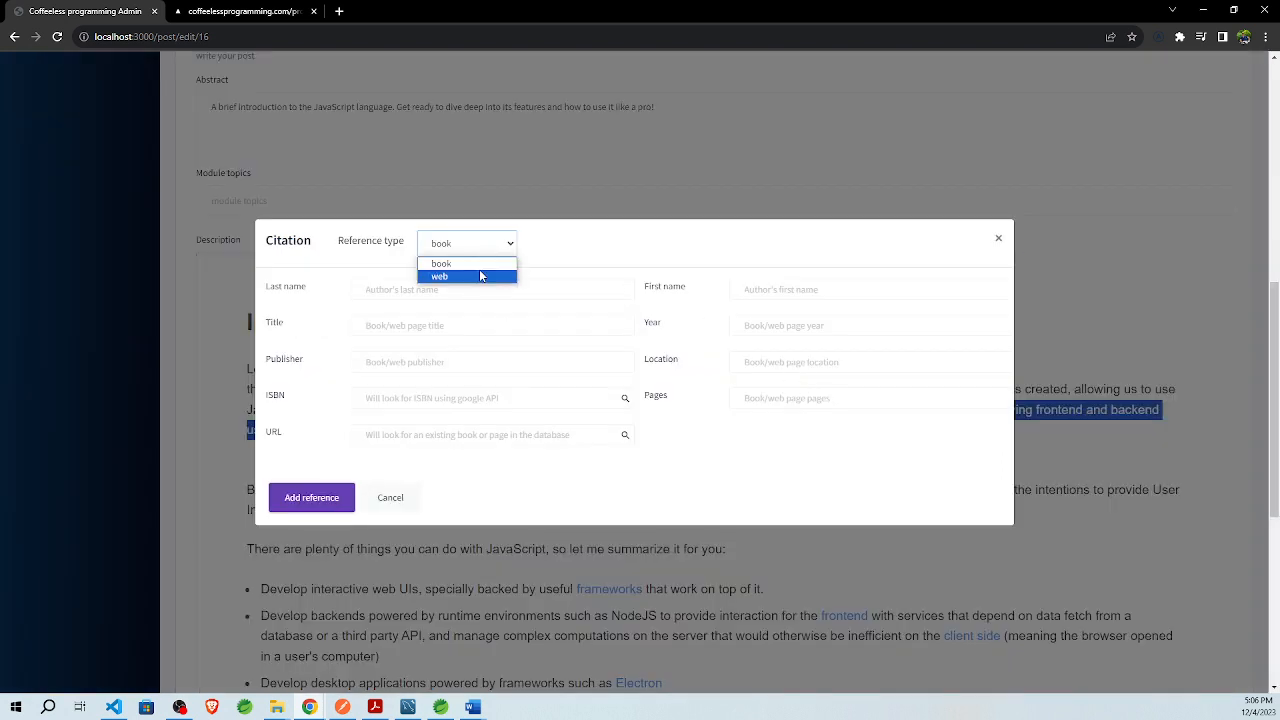
{"action": "left_click", "coordinate": [481, 276]}
{"action": "left_click", "coordinate": [478, 306]}
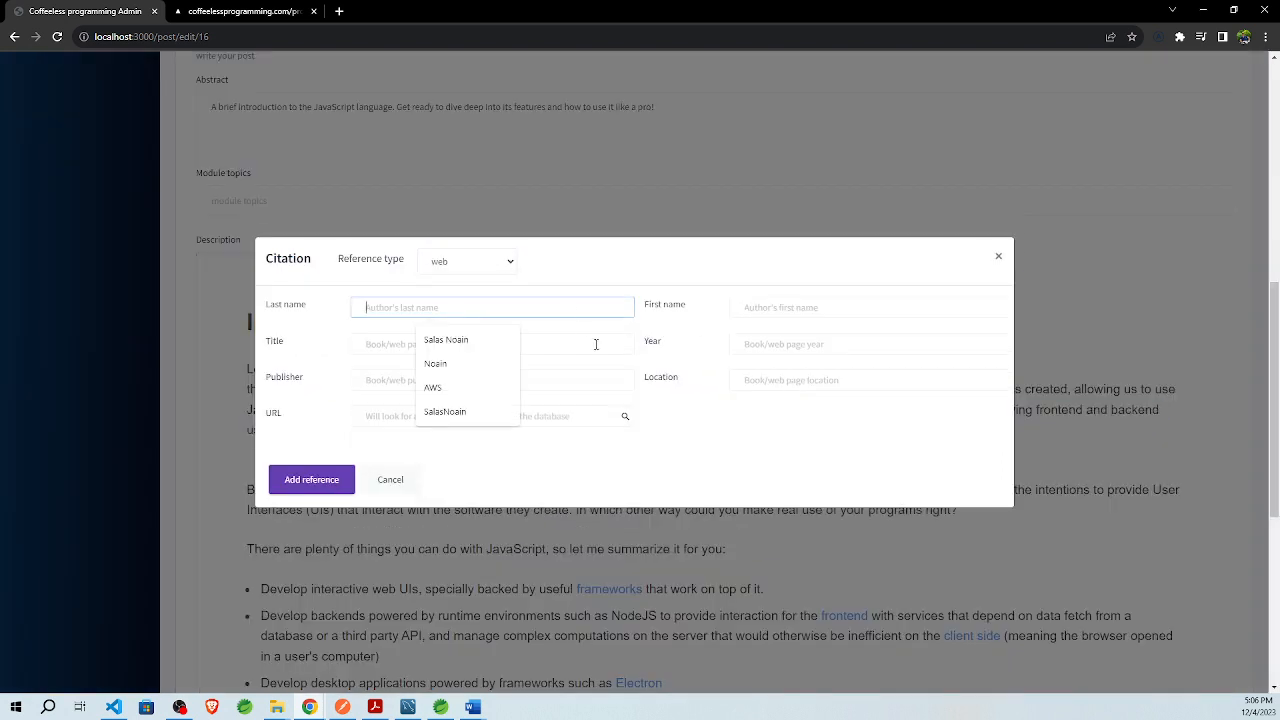
{"action": "type", "text": "fdfdfdfdf"}
{"action": "left_click", "coordinate": [437, 378]}
{"action": "type", "text": "dfdfdfdf"}
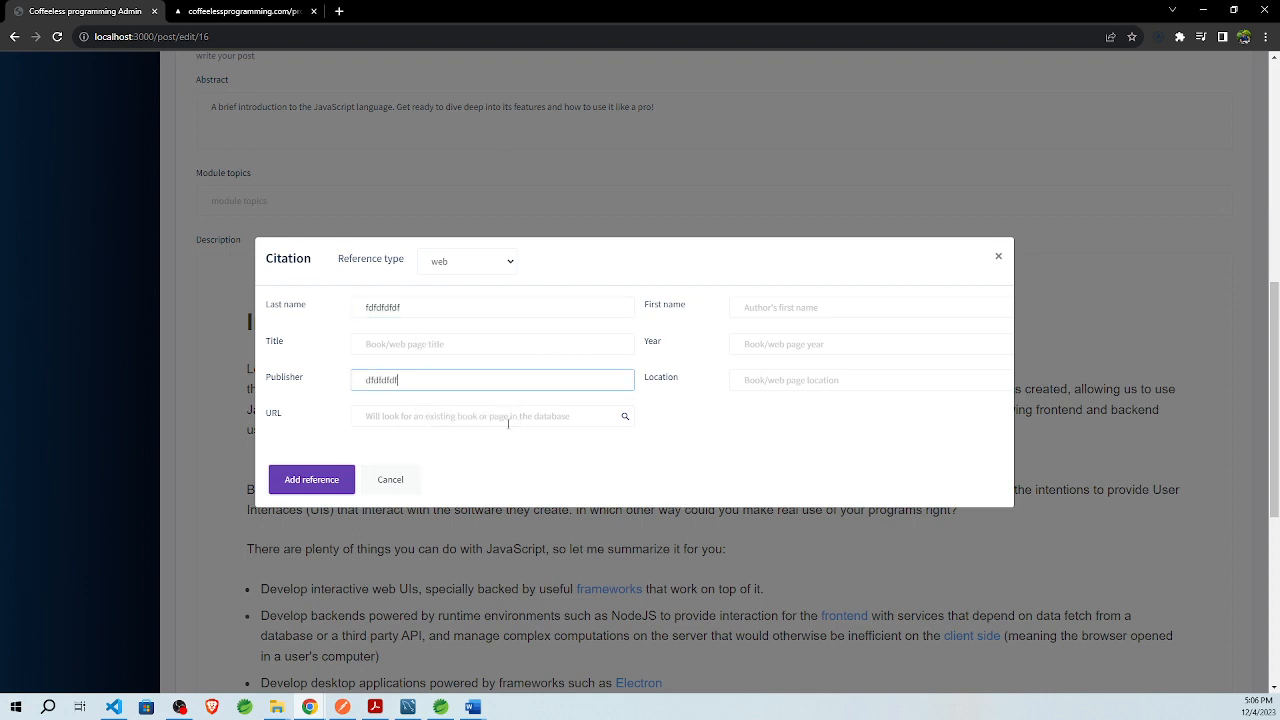
{"action": "left_click", "coordinate": [508, 423]}
{"action": "left_click", "coordinate": [490, 448]}
{"action": "left_click", "coordinate": [820, 384]}
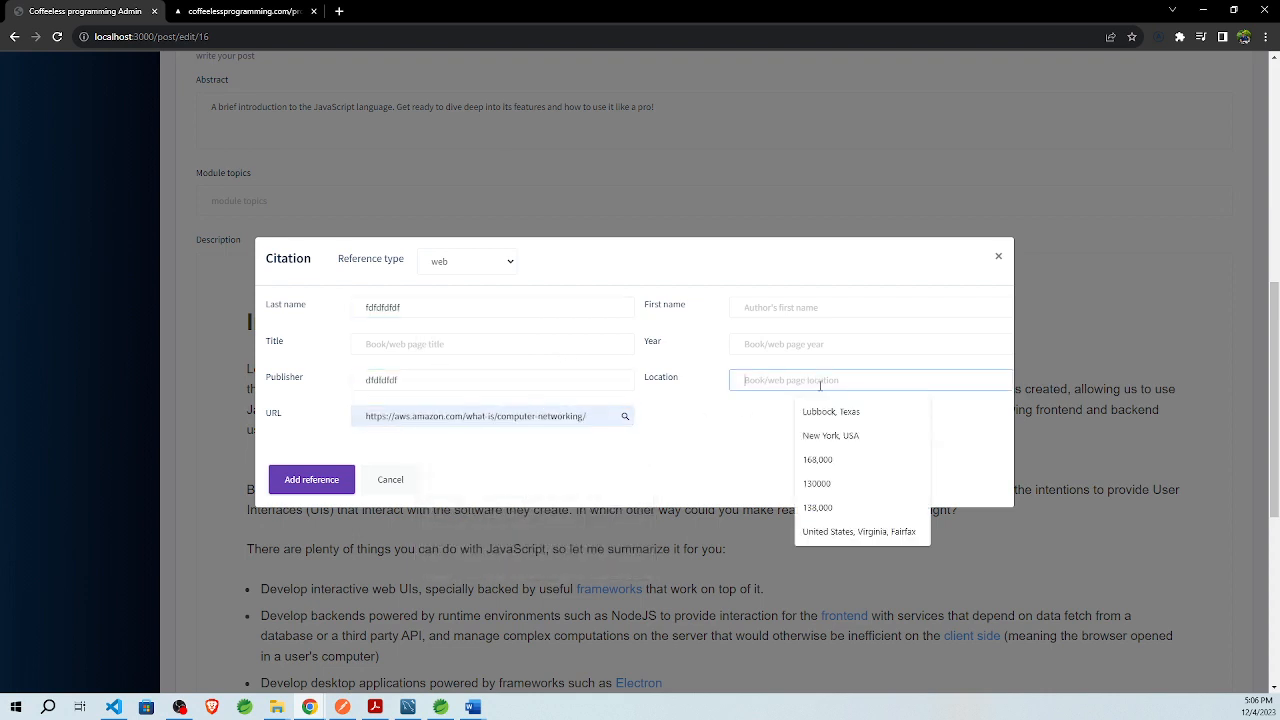
{"action": "left_click", "coordinate": [831, 411]}
{"action": "left_click", "coordinate": [800, 345]}
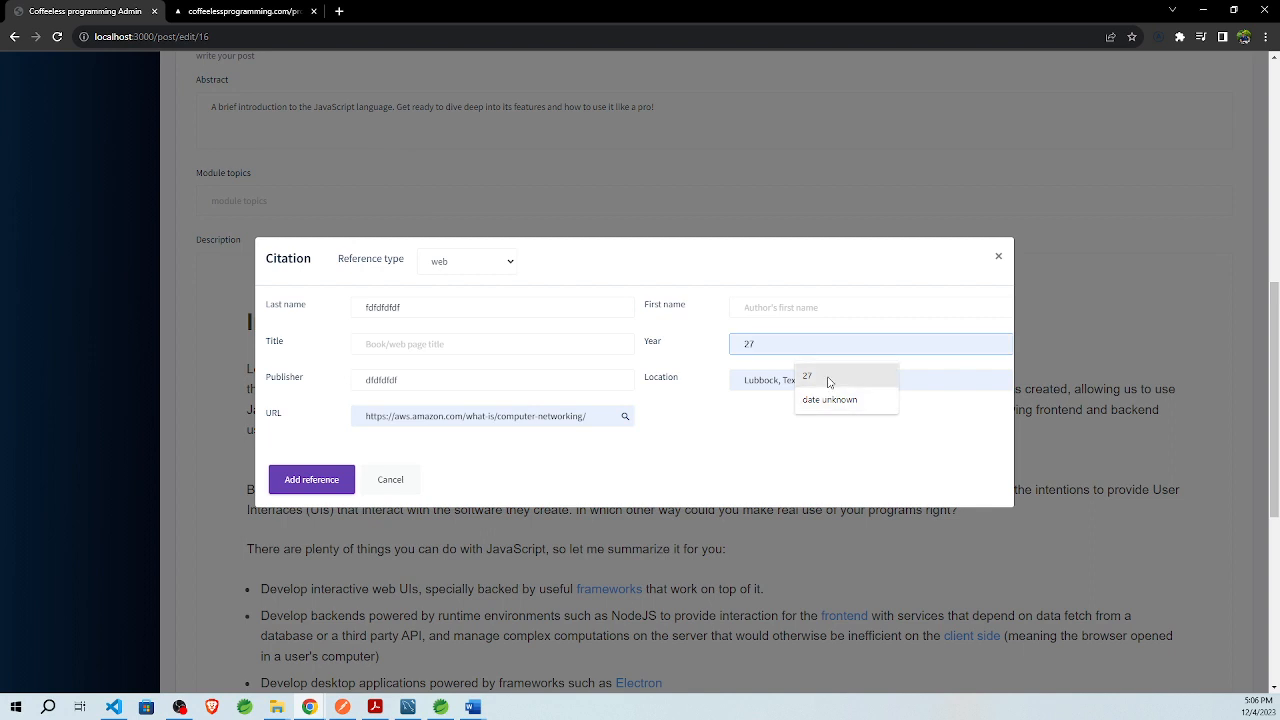
{"action": "left_click", "coordinate": [828, 378]}
{"action": "left_click", "coordinate": [514, 344]}
{"action": "type", "text": "dfdfd"}
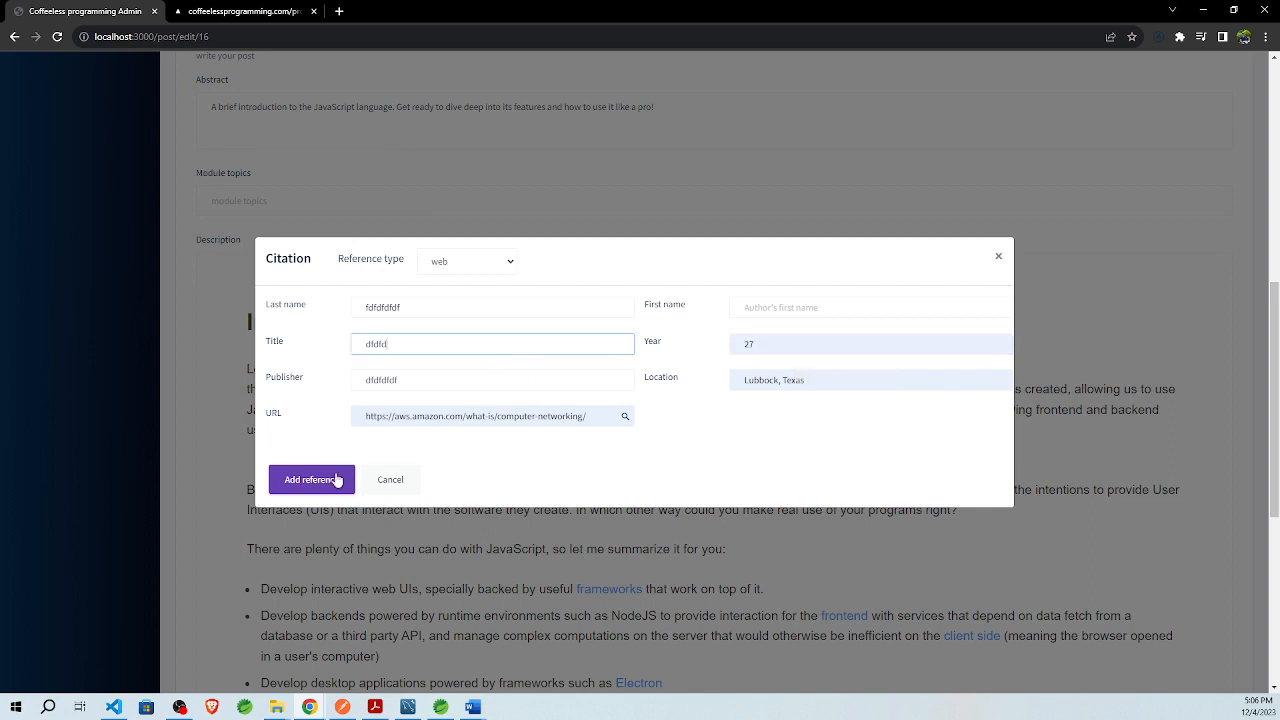
{"action": "left_click", "coordinate": [337, 480]}
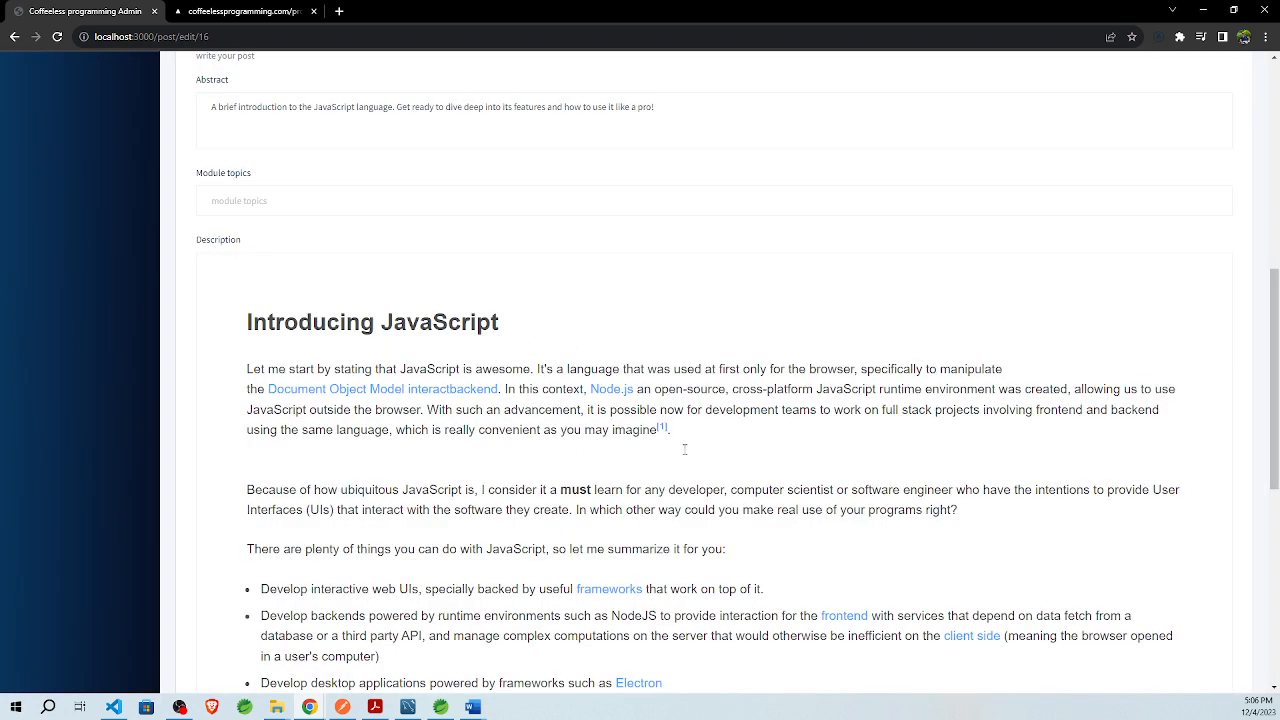
{"action": "mouse_move", "coordinate": [662, 429]}
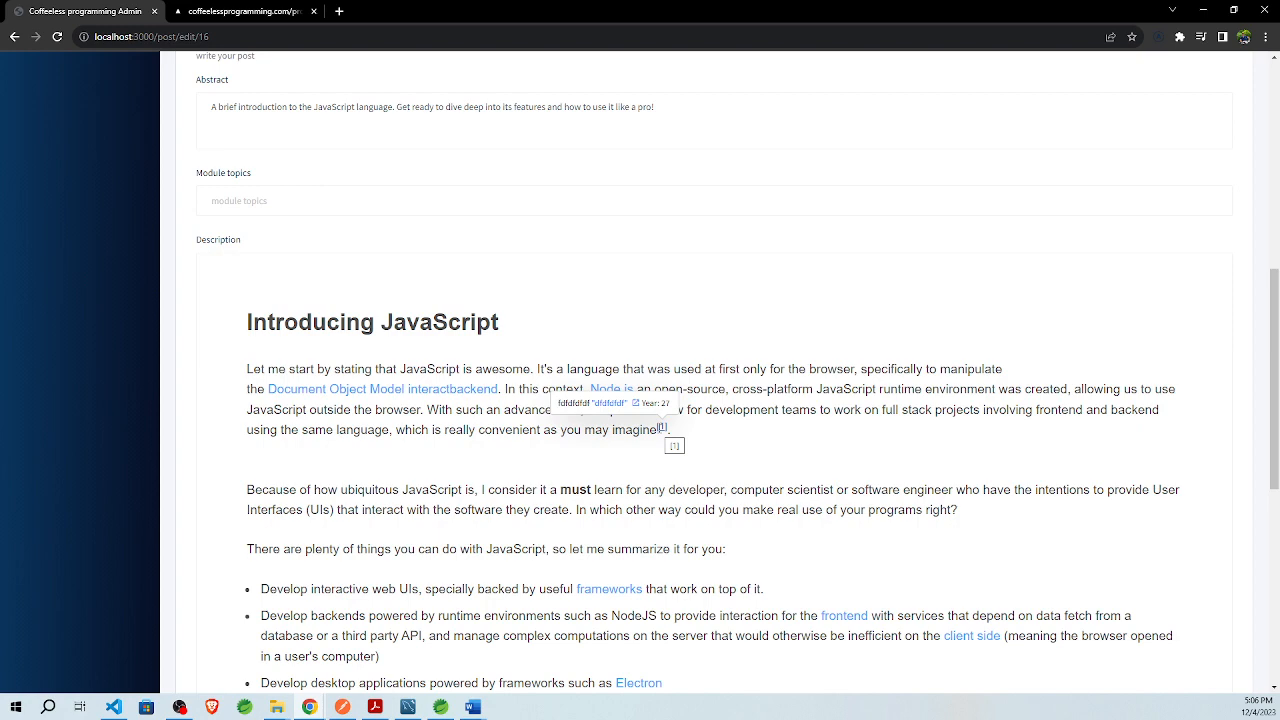
Step: Examine the citation marker after "imagine" and its entry under References, including the title, publisher, year and access date, then the cited sentence
{"action": "left_click", "coordinate": [215, 11]}
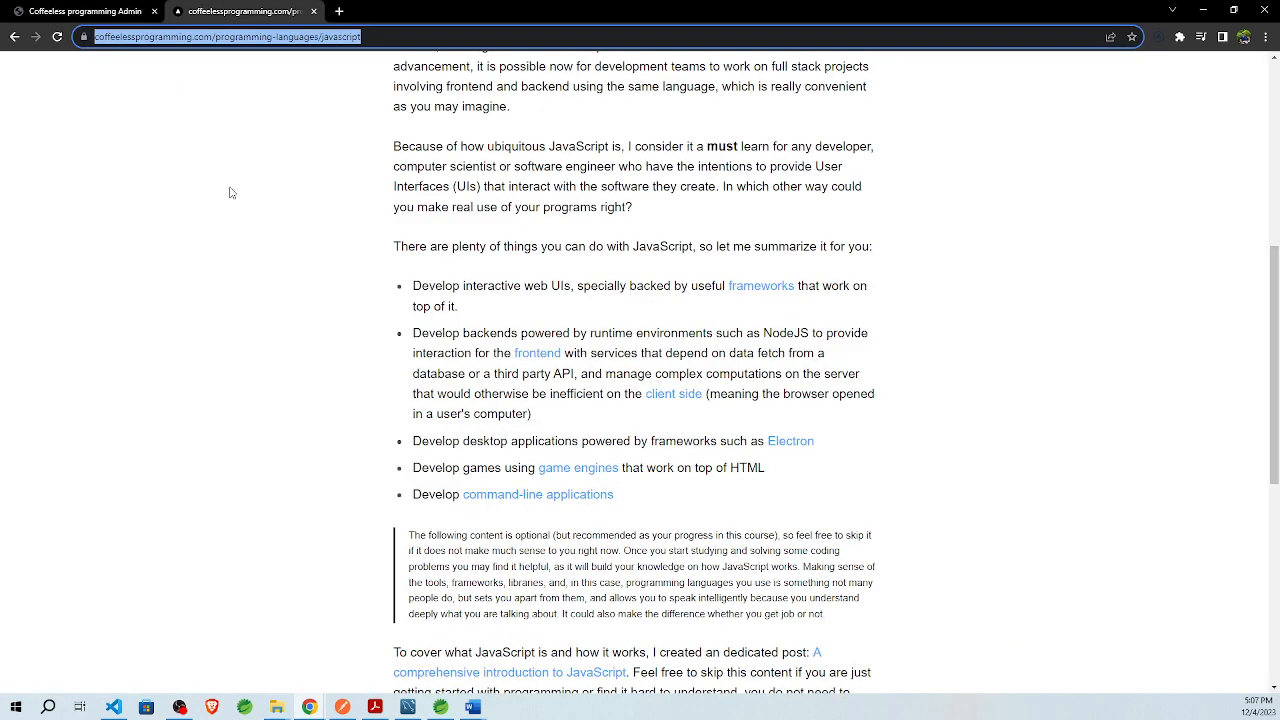
{"action": "left_click", "coordinate": [103, 9]}
{"action": "mouse_move", "coordinate": [668, 431]}
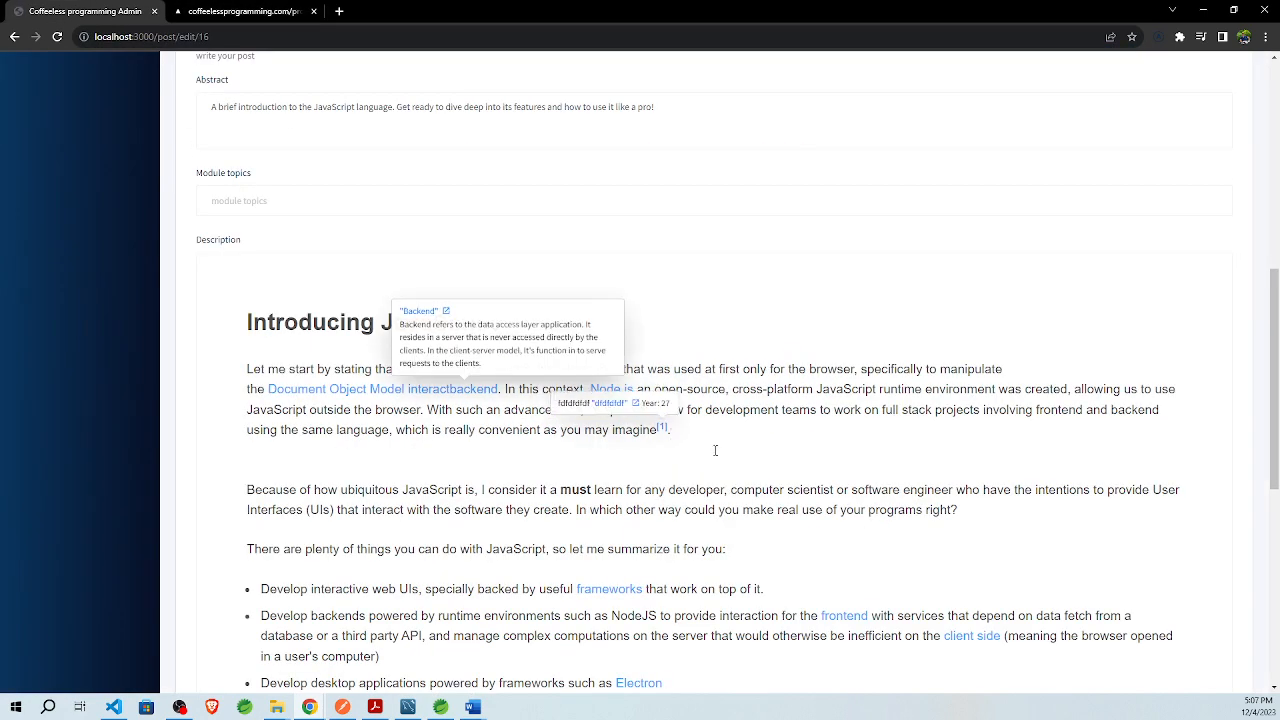
{"action": "scroll", "coordinate": [720, 478], "scroll_direction": "down", "scroll_amount": 6}
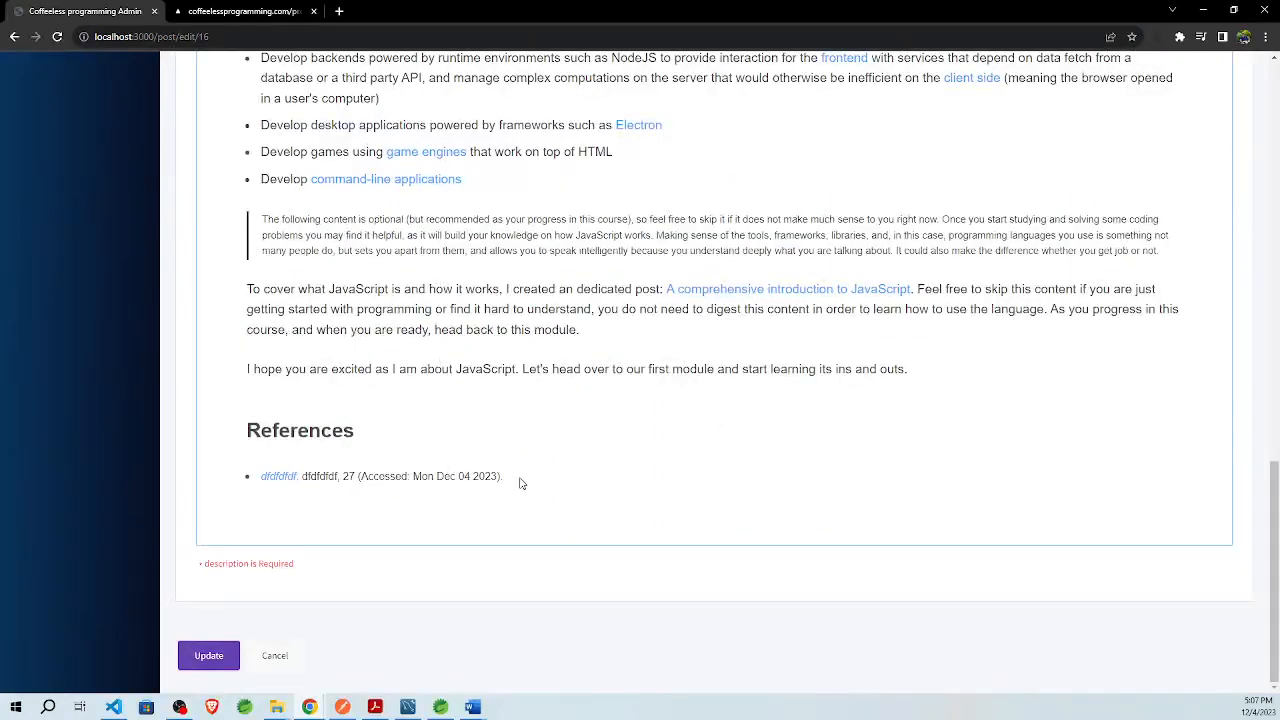
{"action": "left_click_drag", "start_coordinate": [519, 483], "coordinate": [287, 484]}
{"action": "left_click", "coordinate": [287, 484]}
{"action": "double_click", "coordinate": [320, 478]}
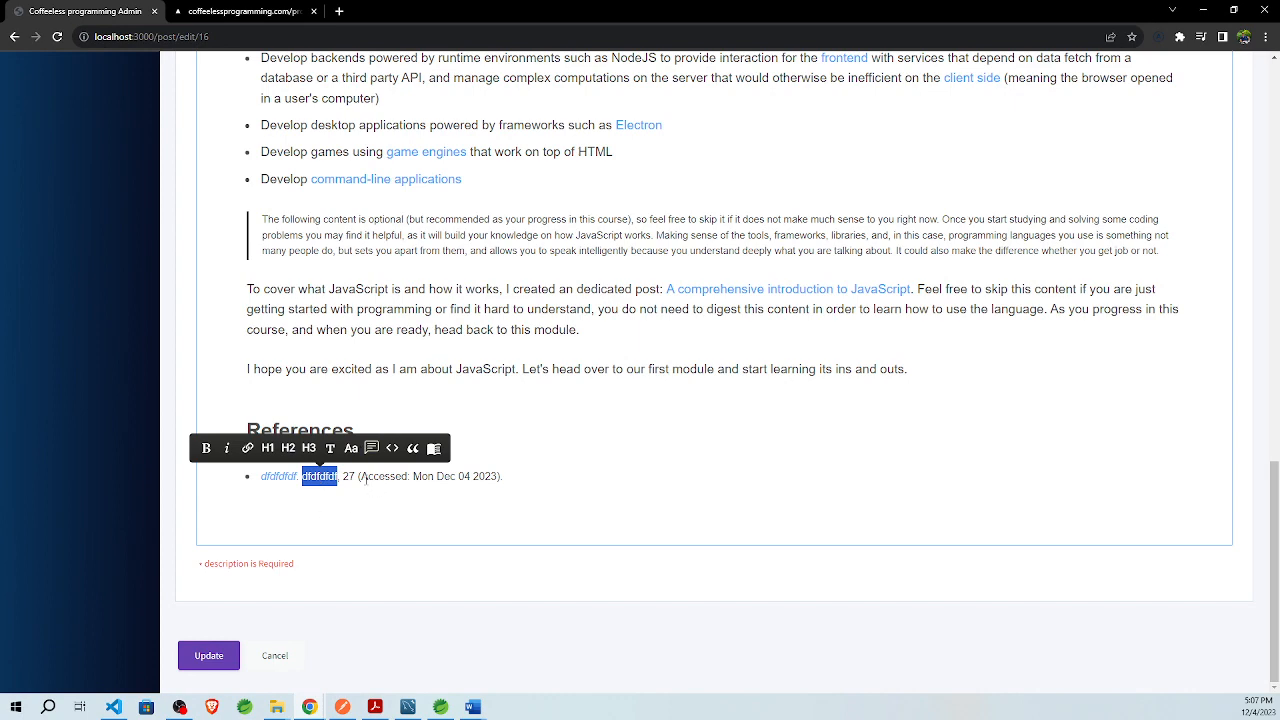
{"action": "left_click_drag", "start_coordinate": [543, 485], "coordinate": [371, 495]}
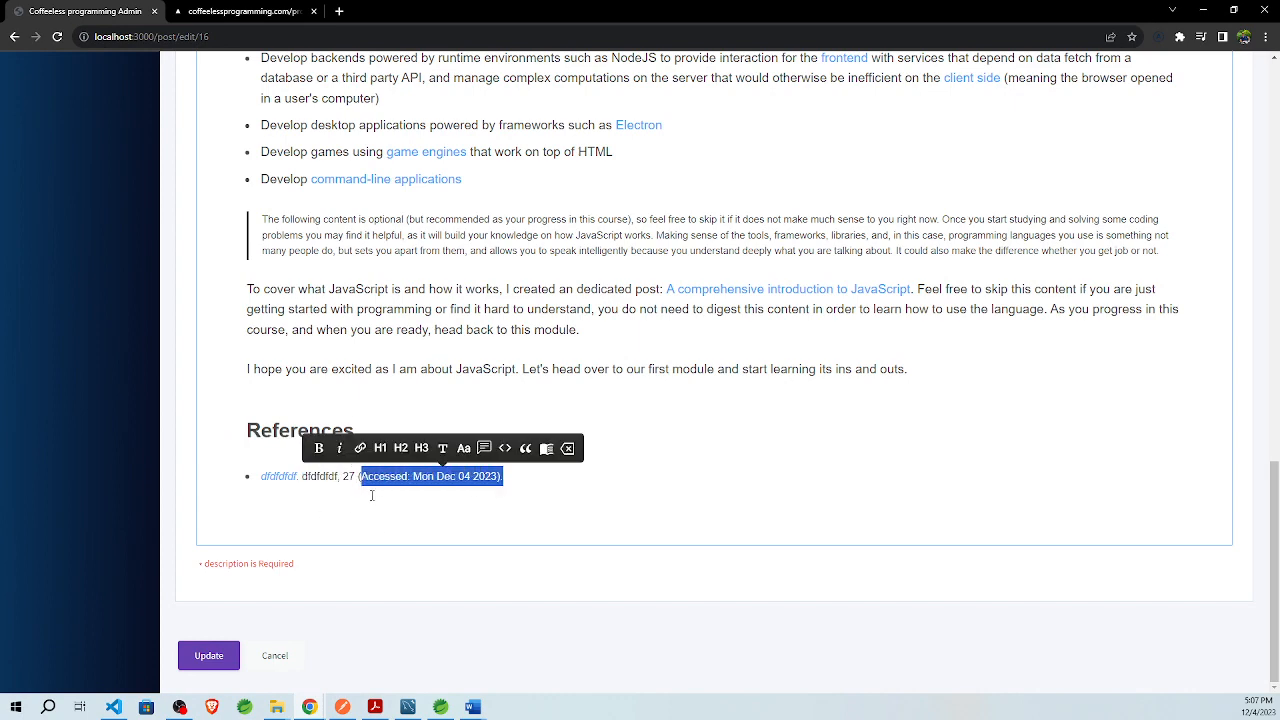
{"action": "scroll", "coordinate": [633, 492], "scroll_direction": "up", "scroll_amount": 2}
{"action": "left_click", "coordinate": [603, 557]}
{"action": "left_click_drag", "start_coordinate": [508, 621], "coordinate": [251, 567]}
{"action": "left_click", "coordinate": [363, 543]}
{"action": "scroll", "coordinate": [472, 538], "scroll_direction": "down", "scroll_amount": 2}
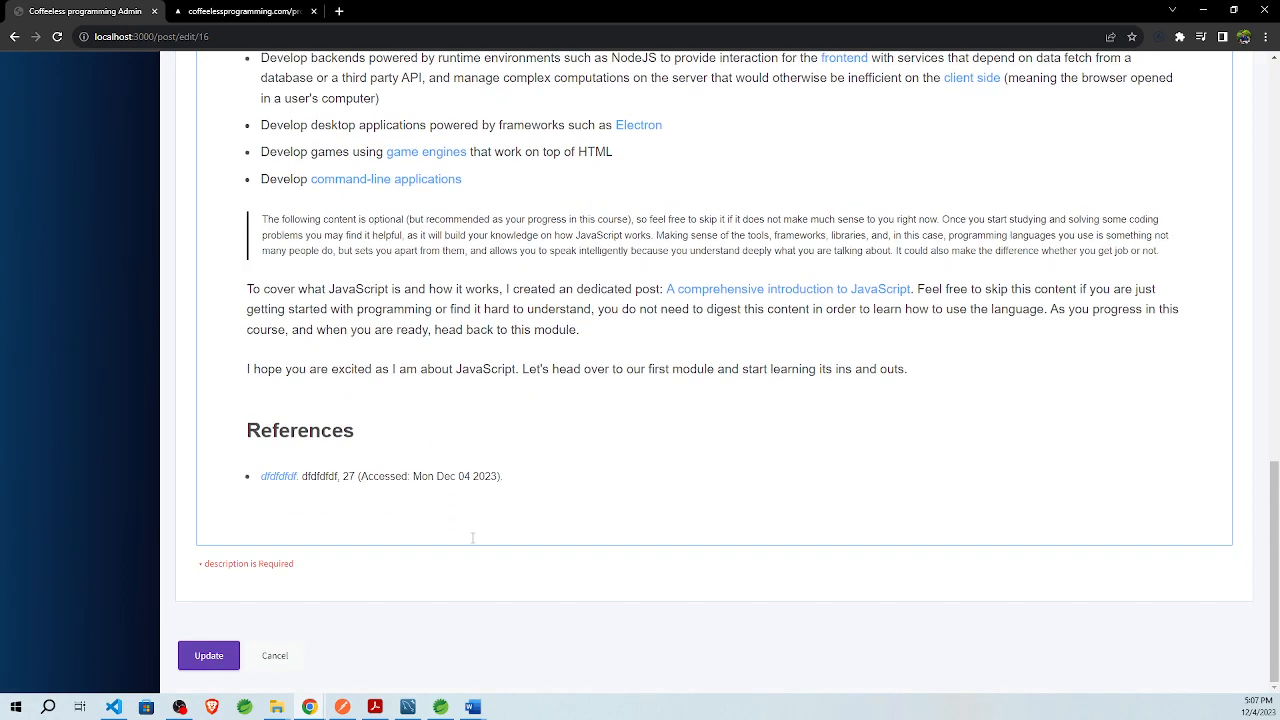
{"action": "scroll", "coordinate": [588, 428], "scroll_direction": "up", "scroll_amount": 10}
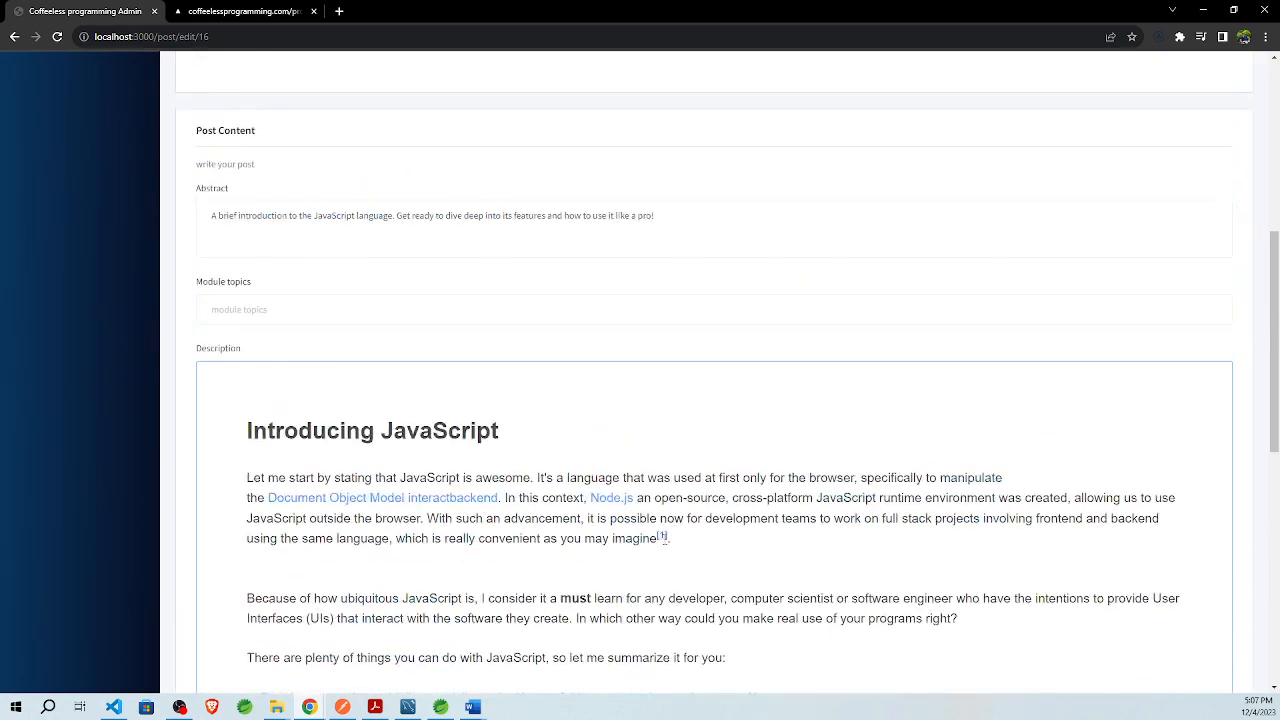
{"action": "left_click_drag", "start_coordinate": [664, 538], "coordinate": [581, 518]}
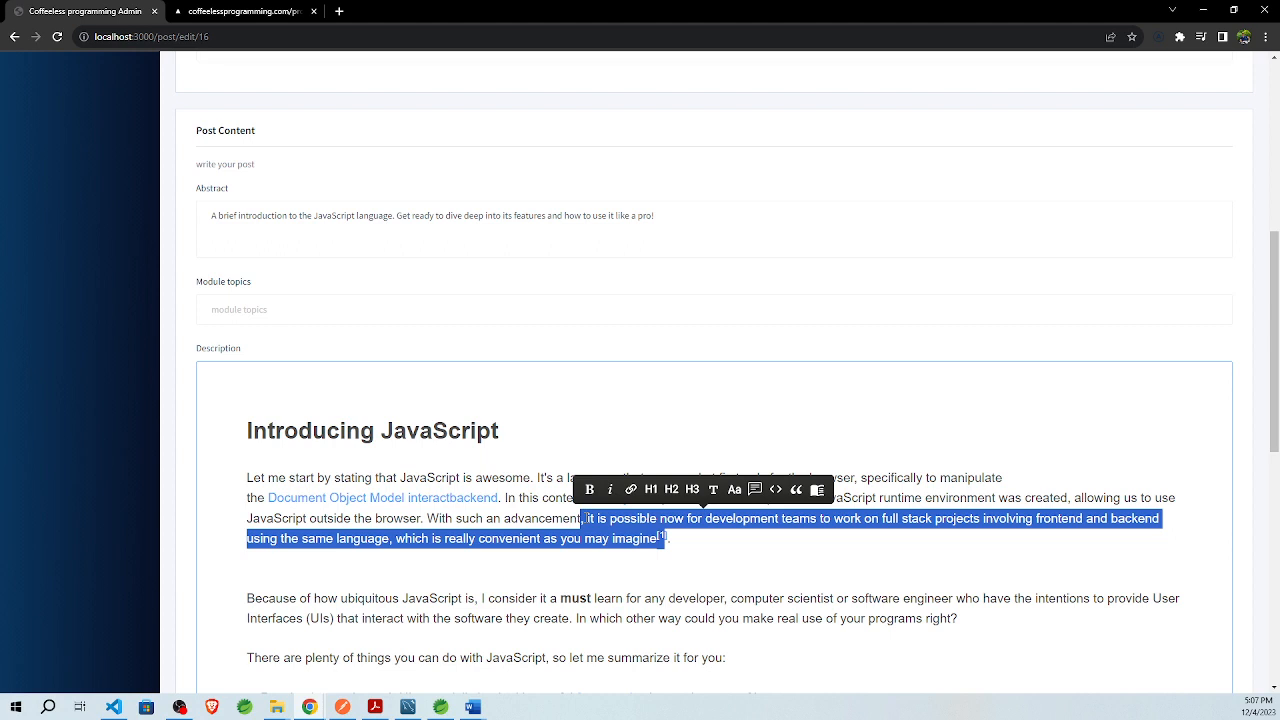
Step: Remove the empty line below the first paragraph and format the paragraph beginning "Because of how ubiquitous JavaScript is" as a note block
{"action": "scroll", "coordinate": [662, 537], "scroll_direction": "down", "scroll_amount": 1}
{"action": "left_click", "coordinate": [536, 531]}
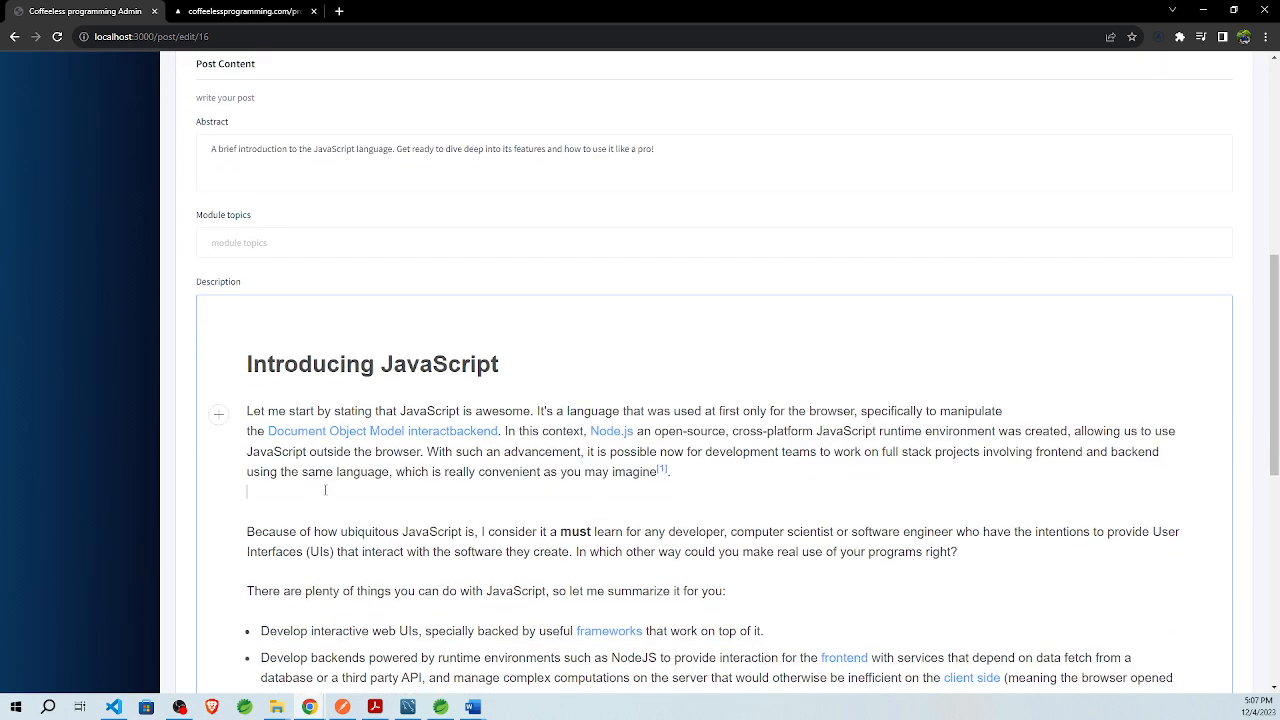
{"action": "key", "text": "BackSpace"}
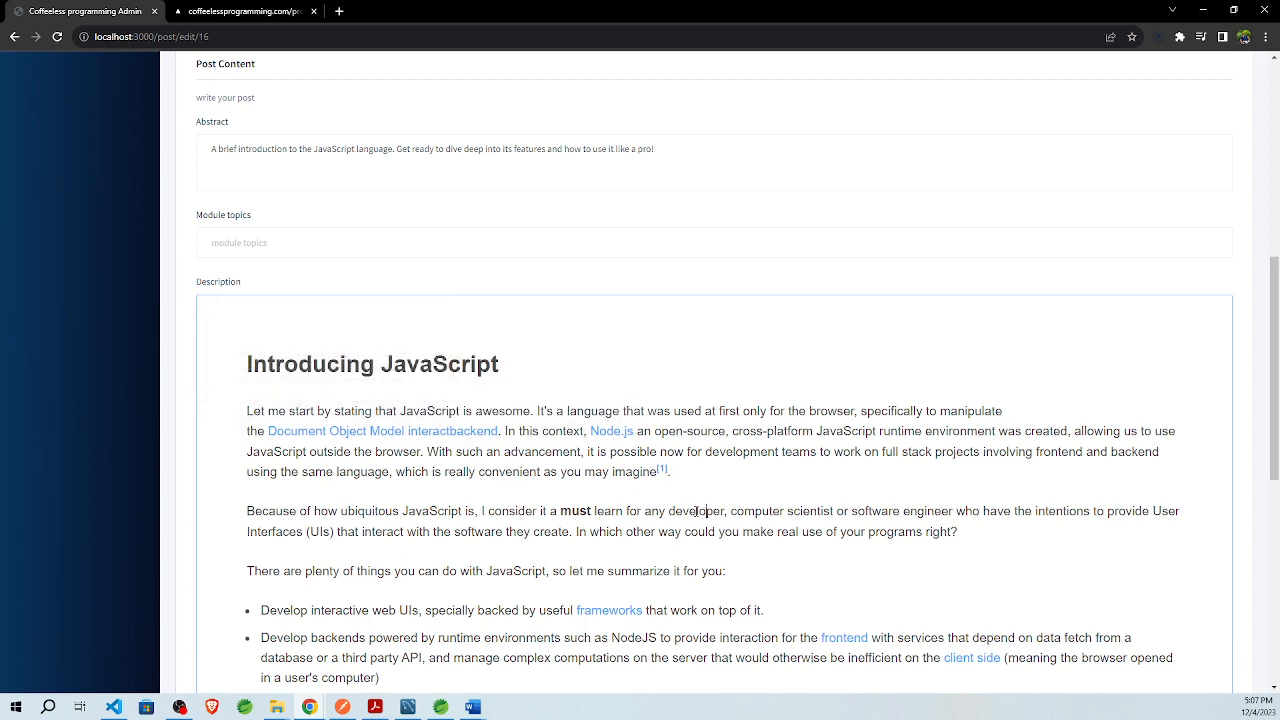
{"action": "left_click_drag", "start_coordinate": [708, 511], "coordinate": [558, 511]}
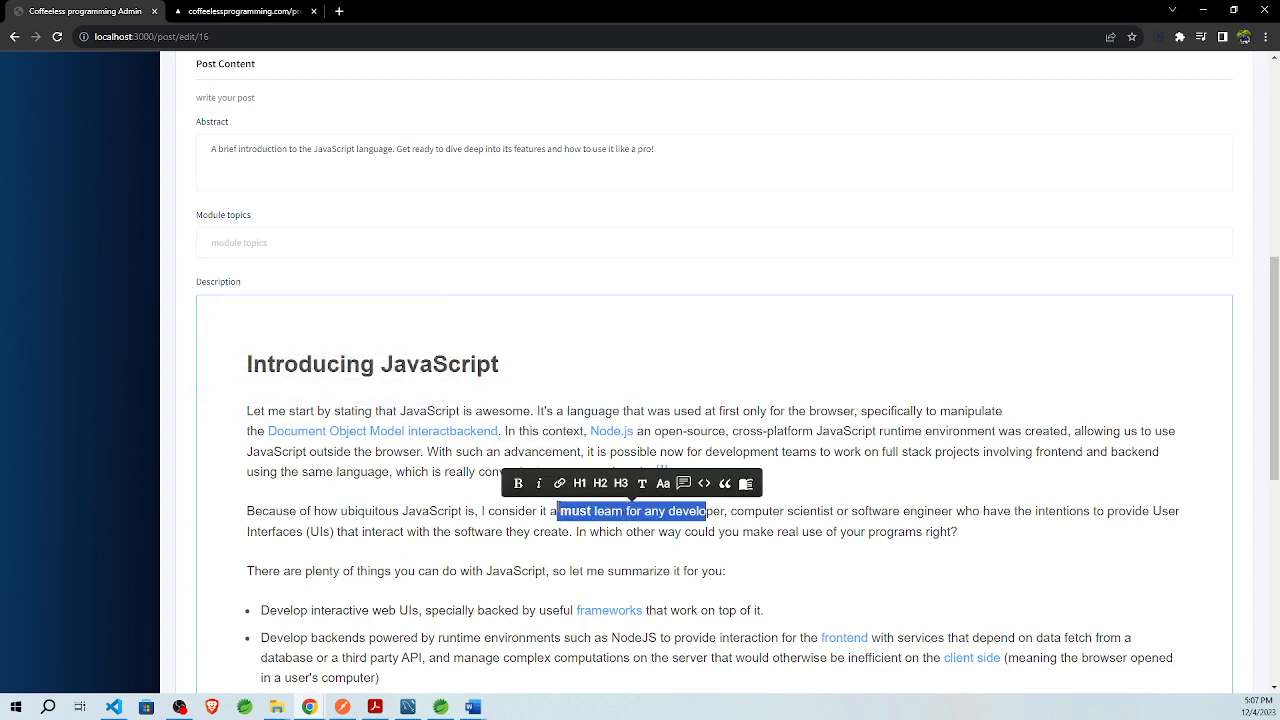
{"action": "left_click", "coordinate": [684, 485]}
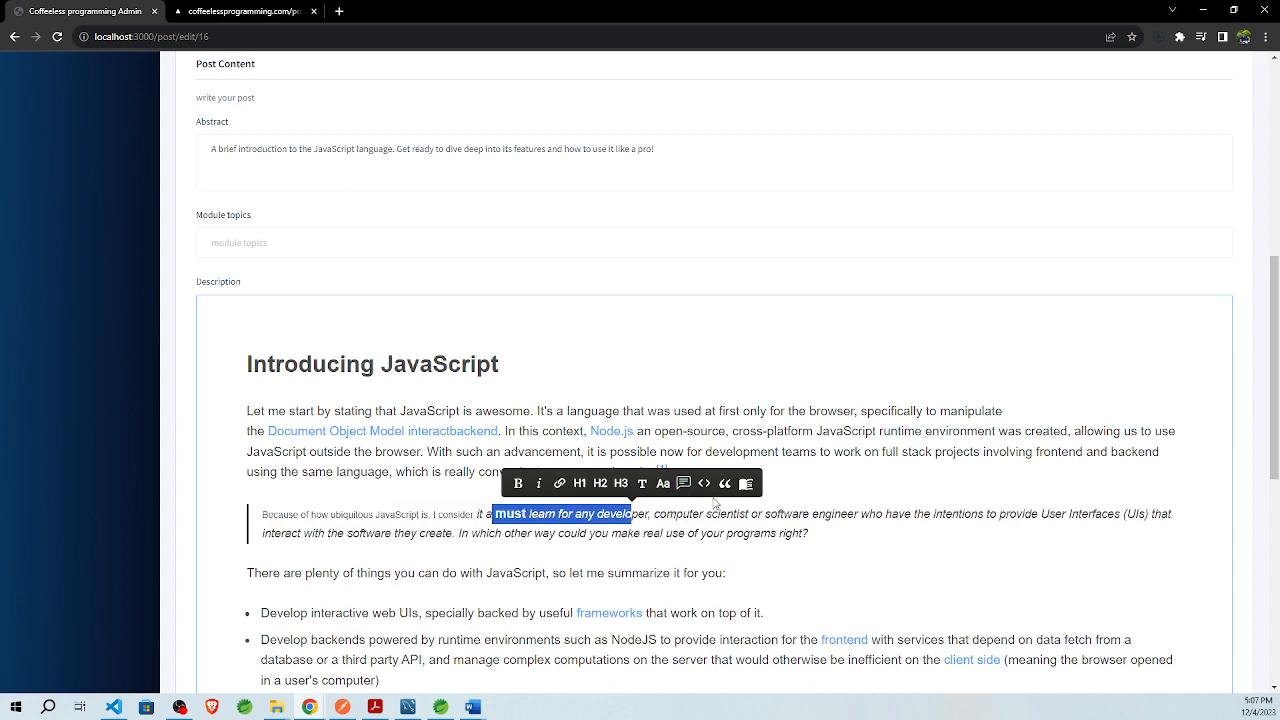
Step: Insert a code block containing "gfgfgfgfgfg" on a new line below "There are plenty of things you can do with JavaScript"
{"action": "left_click", "coordinate": [680, 573]}
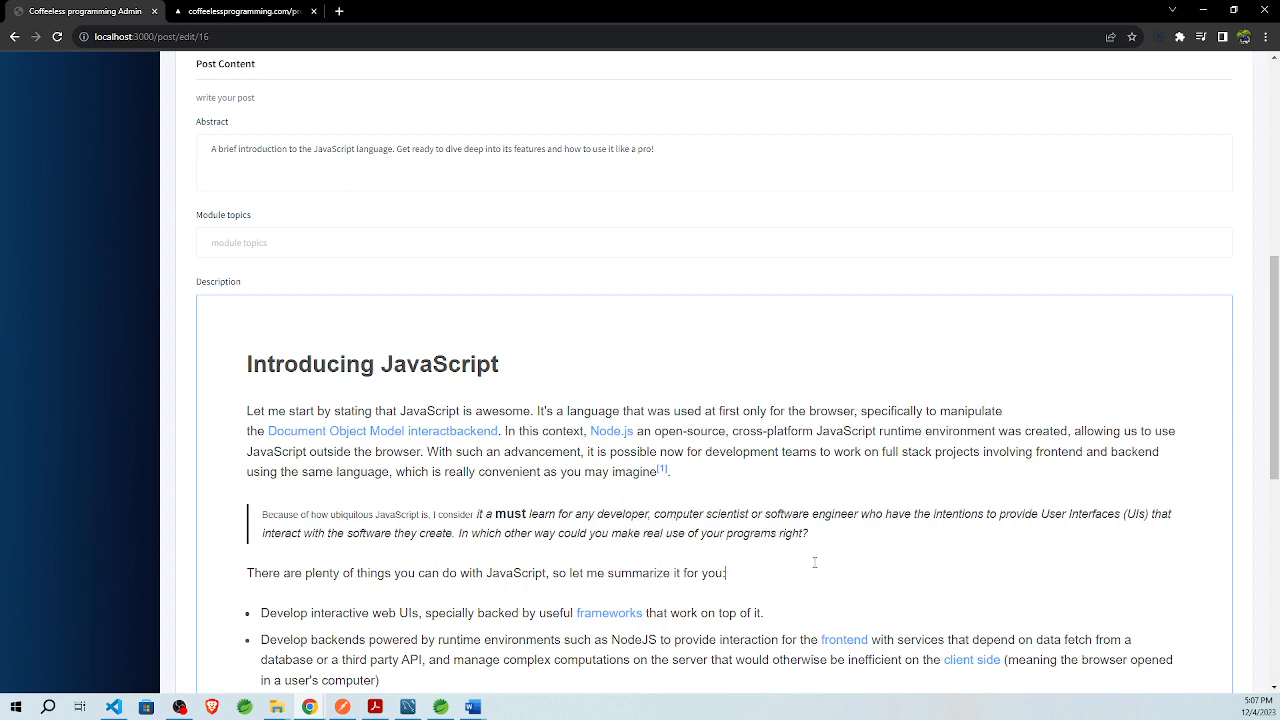
{"action": "key", "text": "Return"}
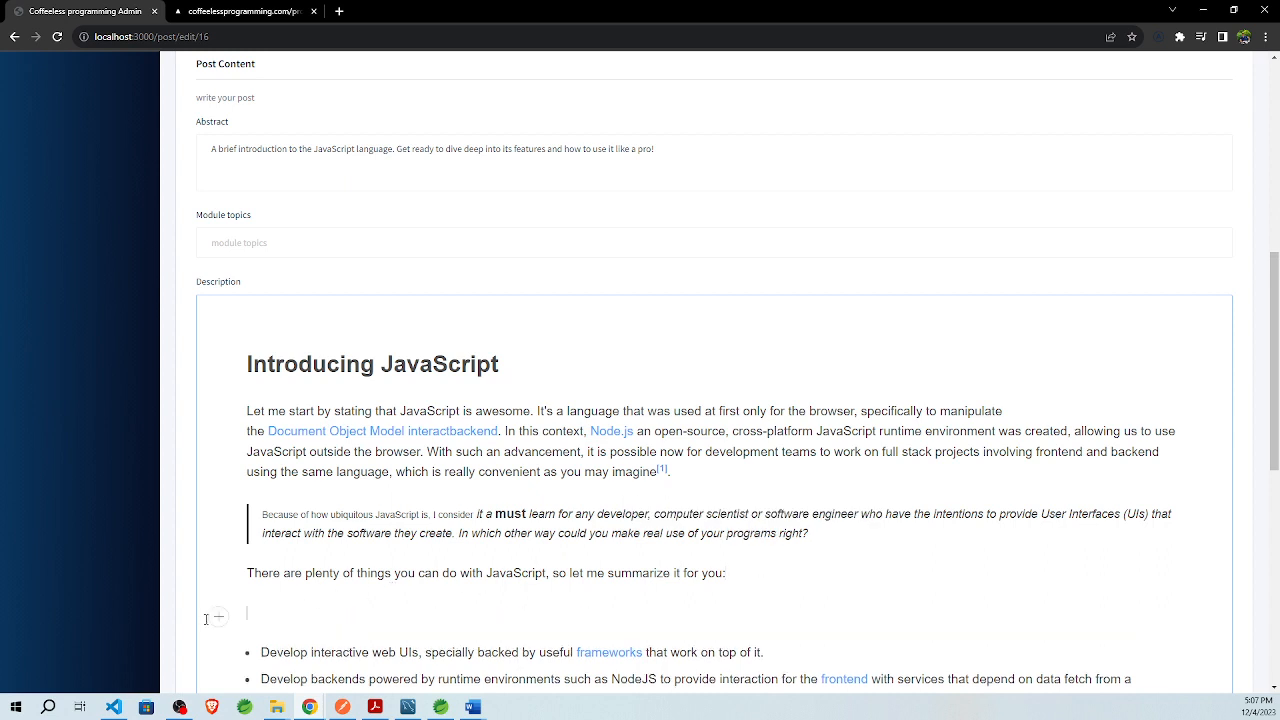
{"action": "left_click", "coordinate": [218, 616]}
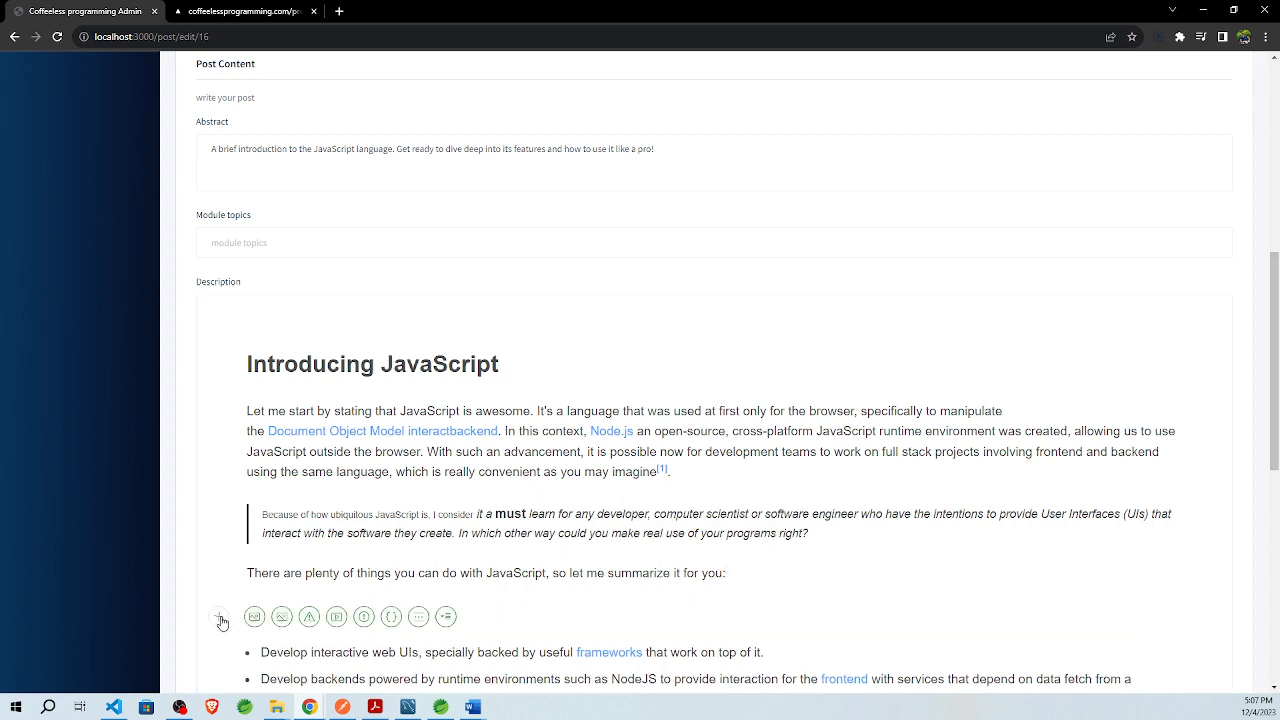
{"action": "left_click", "coordinate": [391, 620]}
{"action": "scroll", "coordinate": [571, 494], "scroll_direction": "down", "scroll_amount": 2}
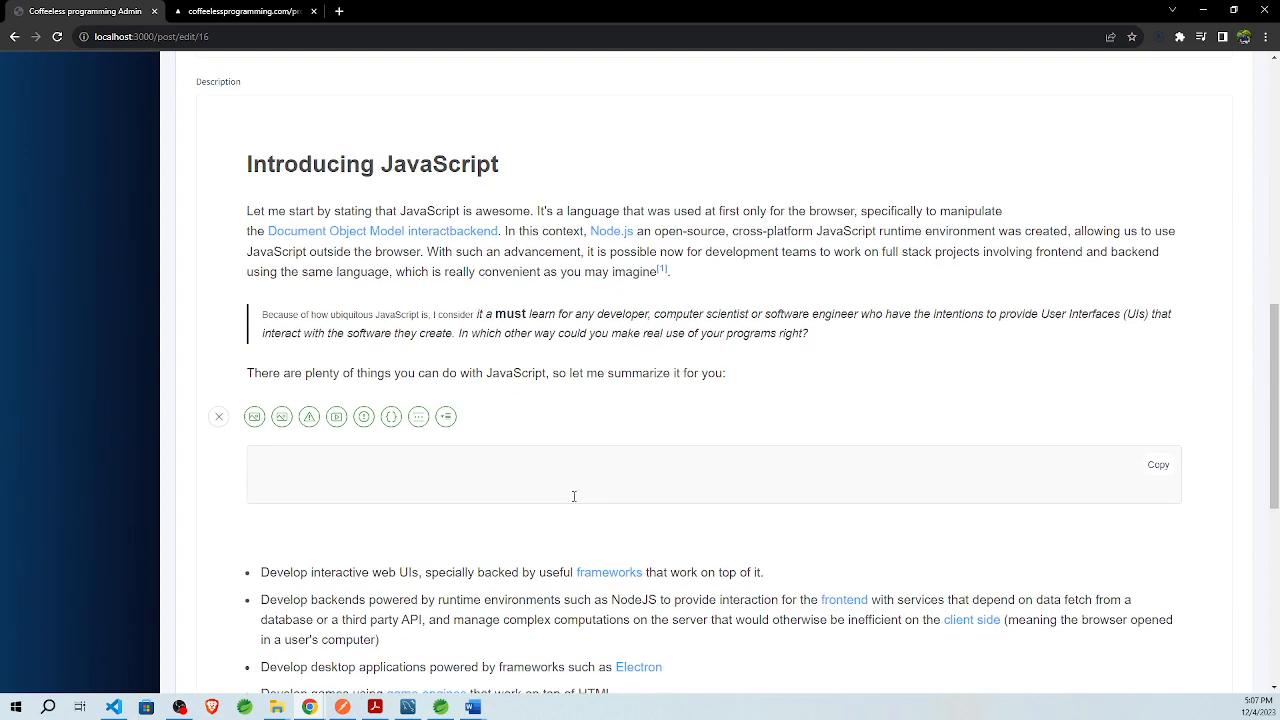
{"action": "type", "text": "gfgfgfgfg"}
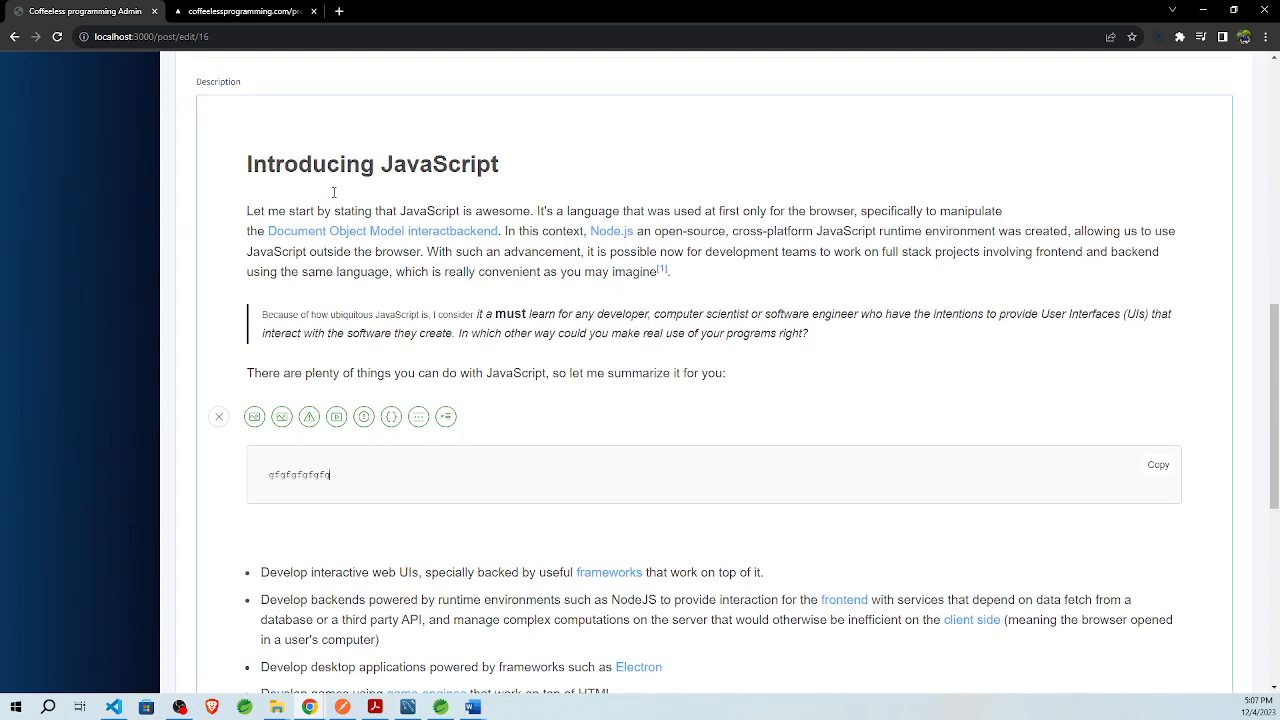
Step: Go through the published Programming Fundamentals page to Data types and examine the code example under "Immutability of primitive values"
{"action": "left_click", "coordinate": [245, 11]}
{"action": "scroll", "coordinate": [632, 414], "scroll_direction": "down", "scroll_amount": 5}
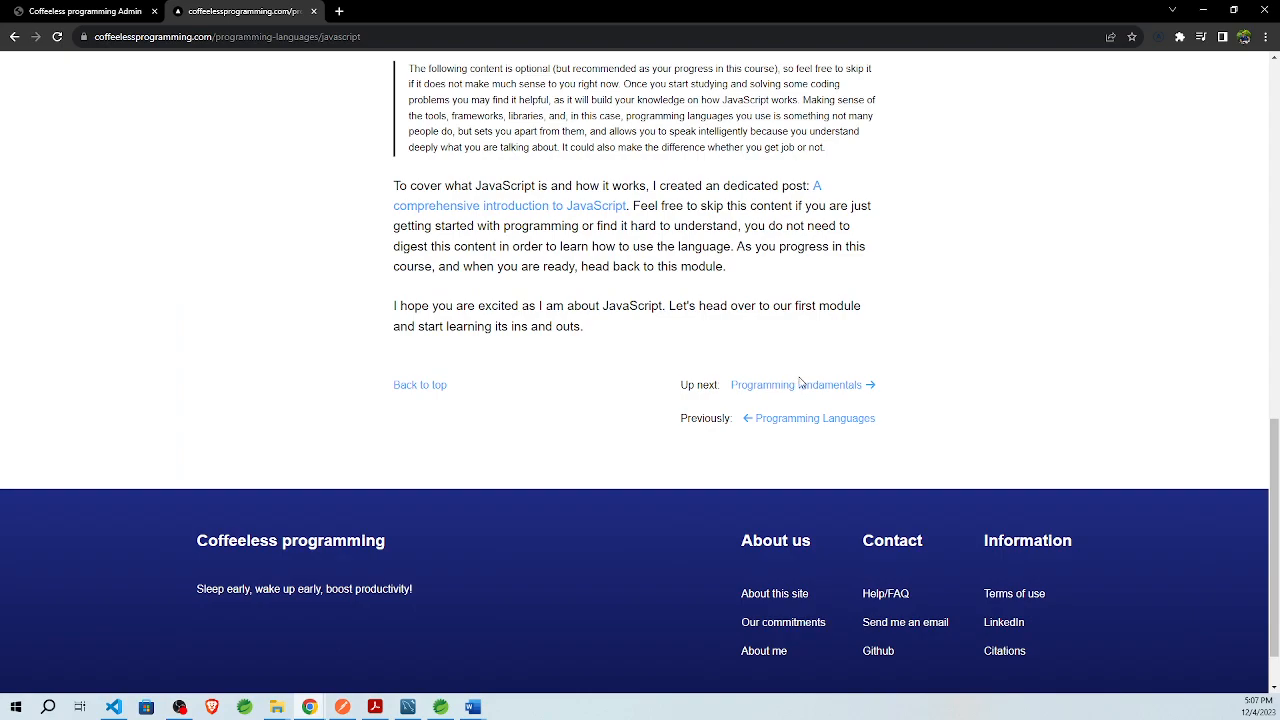
{"action": "left_click", "coordinate": [800, 384]}
{"action": "scroll", "coordinate": [763, 480], "scroll_direction": "down", "scroll_amount": 10}
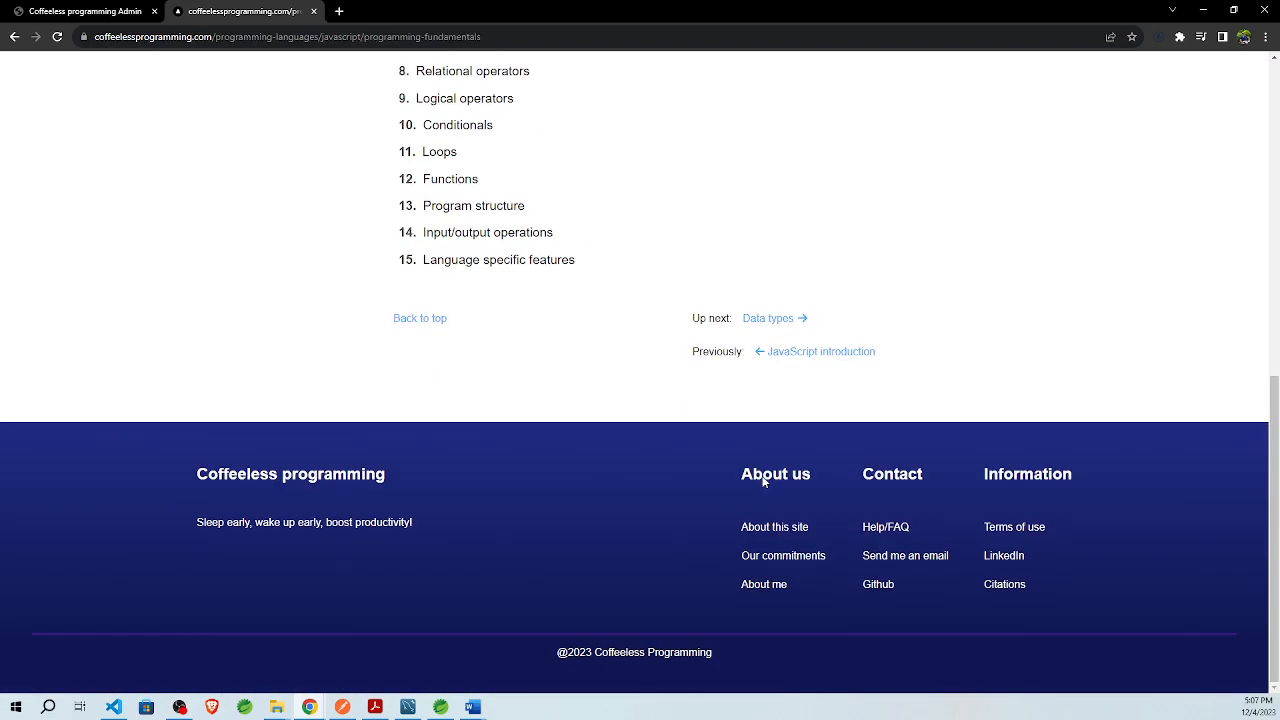
{"action": "left_click", "coordinate": [778, 319]}
{"action": "scroll", "coordinate": [729, 363], "scroll_direction": "down", "scroll_amount": 15}
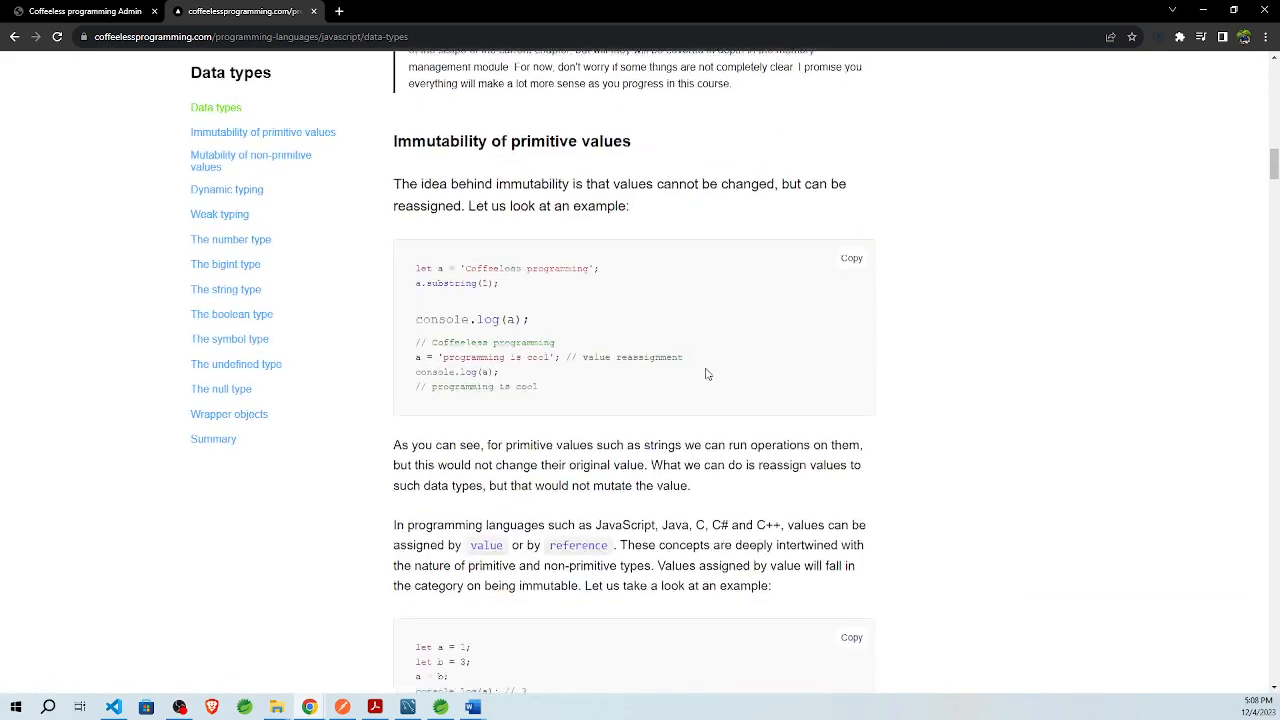
{"action": "left_click_drag", "start_coordinate": [540, 386], "coordinate": [427, 268]}
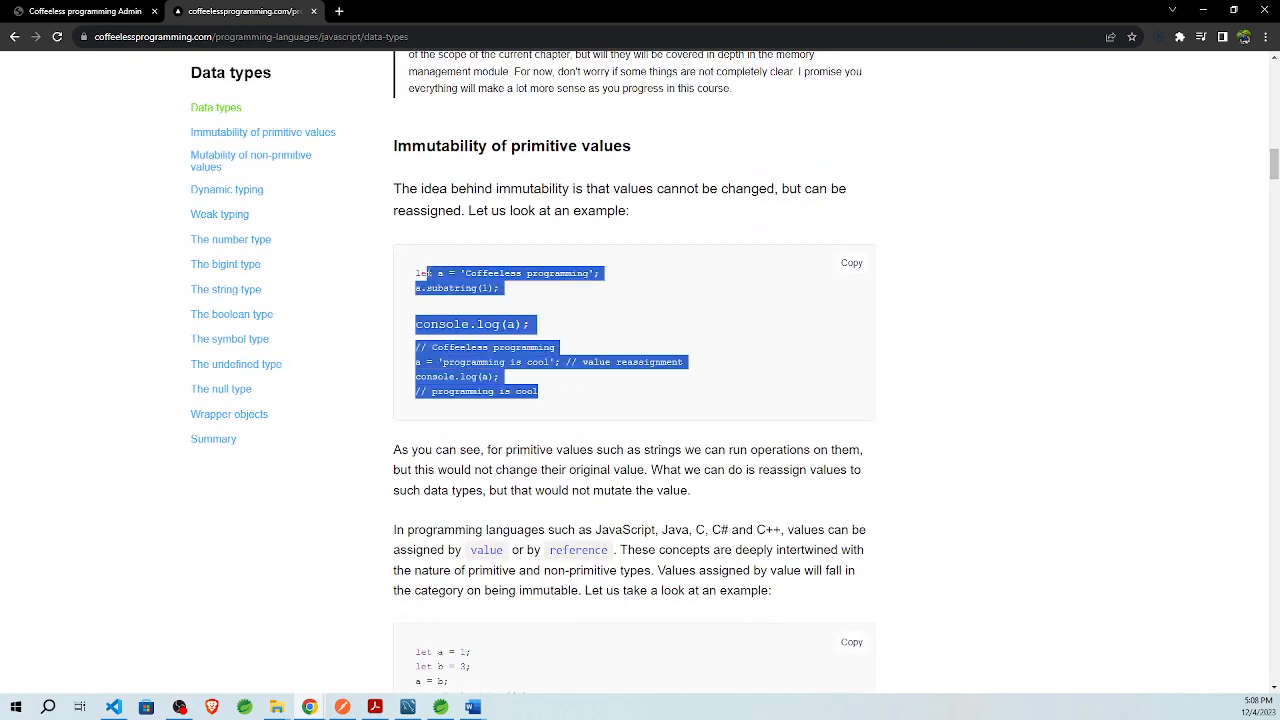
Step: Return to the post editor and replace the code block's content with "let a = 5;"
{"action": "left_click", "coordinate": [15, 8]}
{"action": "left_click_drag", "start_coordinate": [331, 476], "coordinate": [270, 483]}
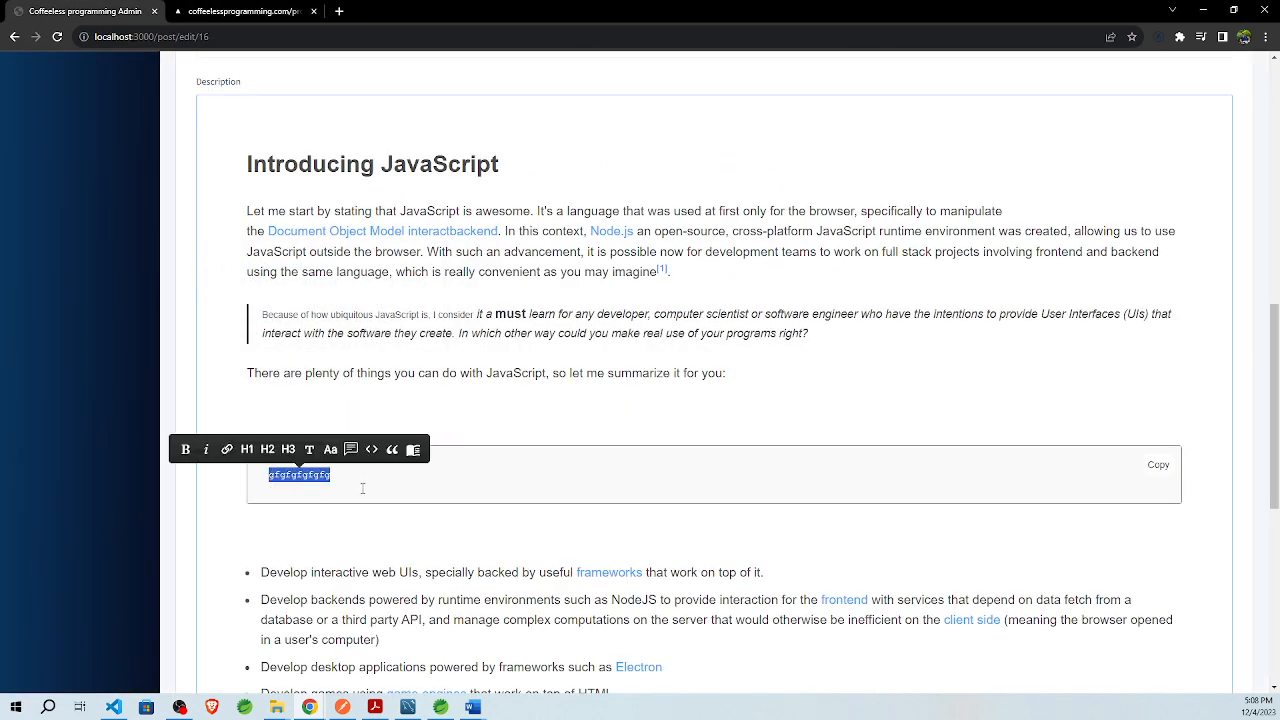
{"action": "type", "text": "1"}
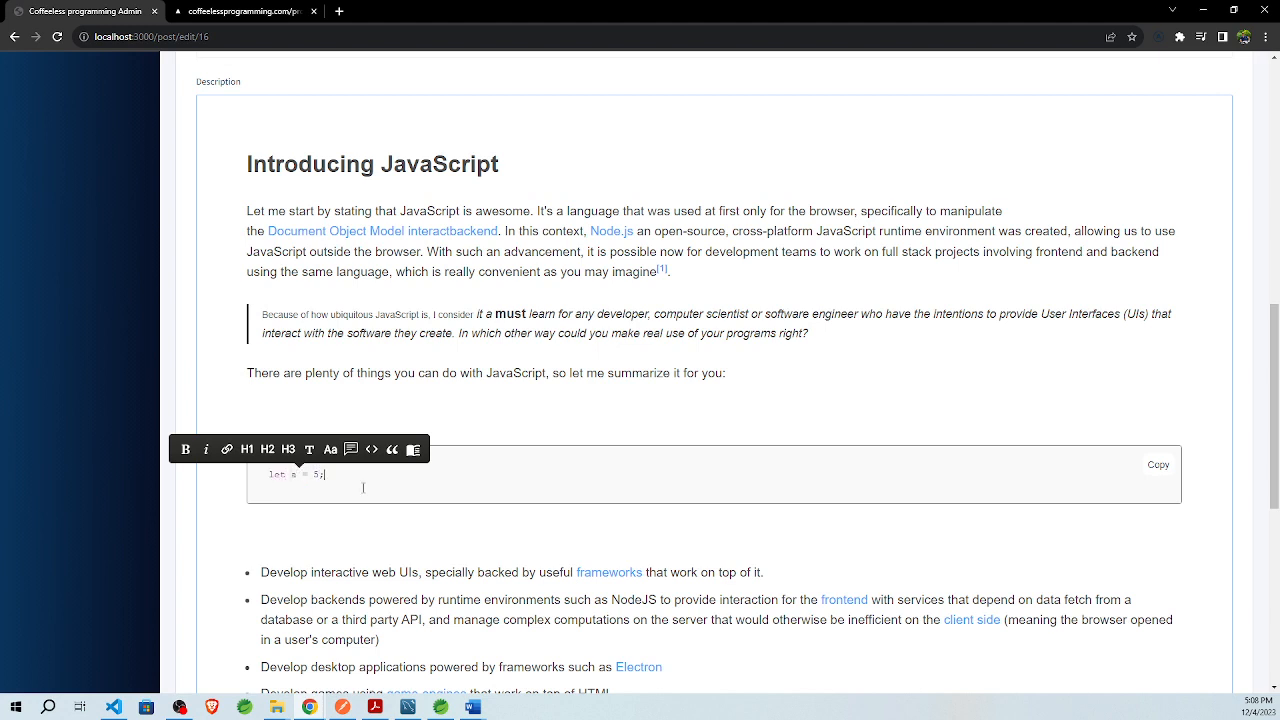
Step: Examine how the keyword and value in the code block's "let a = 5;" line are highlighted
{"action": "left_click", "coordinate": [406, 537]}
{"action": "left_click_drag", "start_coordinate": [326, 474], "coordinate": [314, 474]}
{"action": "double_click", "coordinate": [279, 474]}
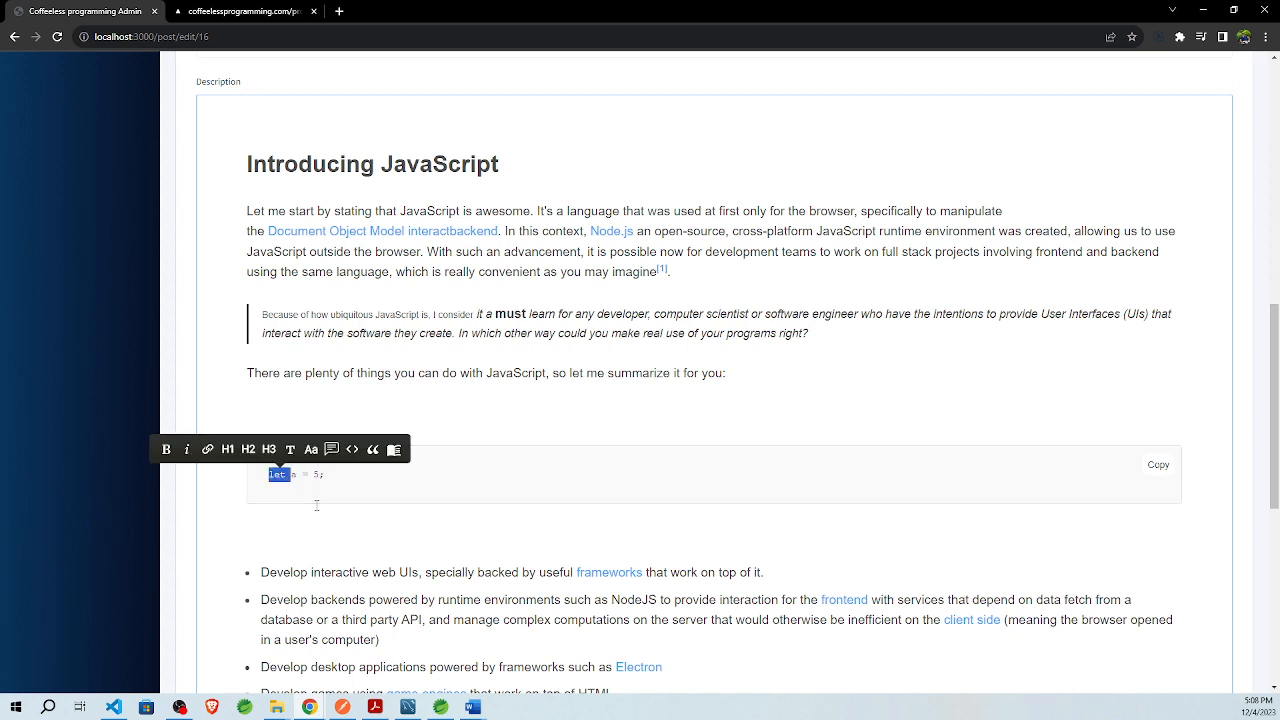
{"action": "left_click_drag", "start_coordinate": [343, 486], "coordinate": [268, 476]}
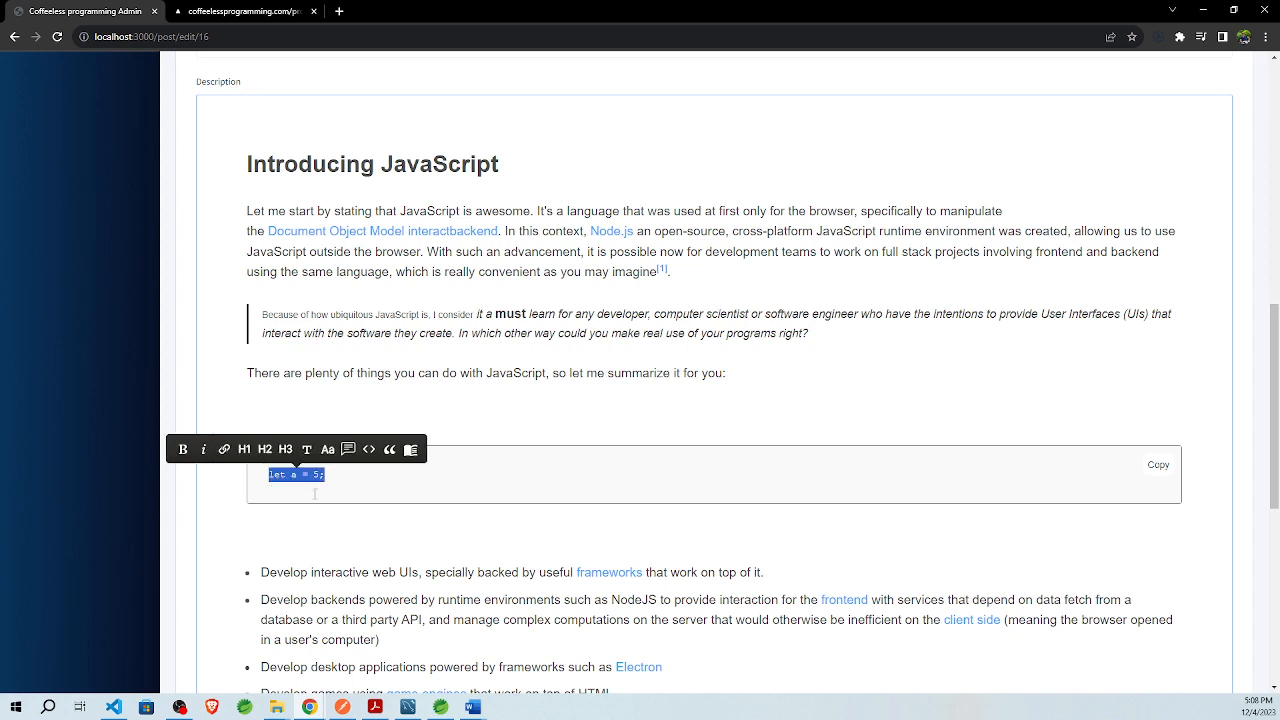
{"action": "left_click", "coordinate": [347, 502]}
{"action": "left_click", "coordinate": [432, 380]}
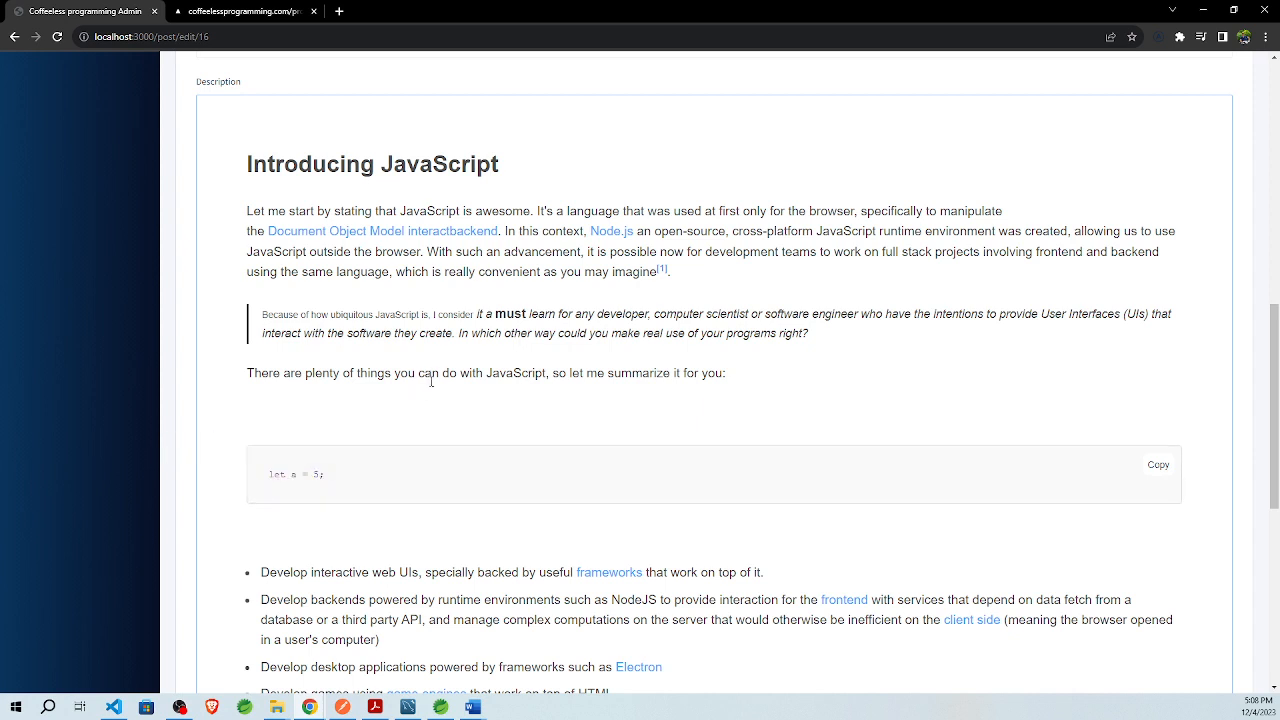
{"action": "left_click_drag", "start_coordinate": [338, 480], "coordinate": [268, 475]}
{"action": "left_click", "coordinate": [306, 453]}
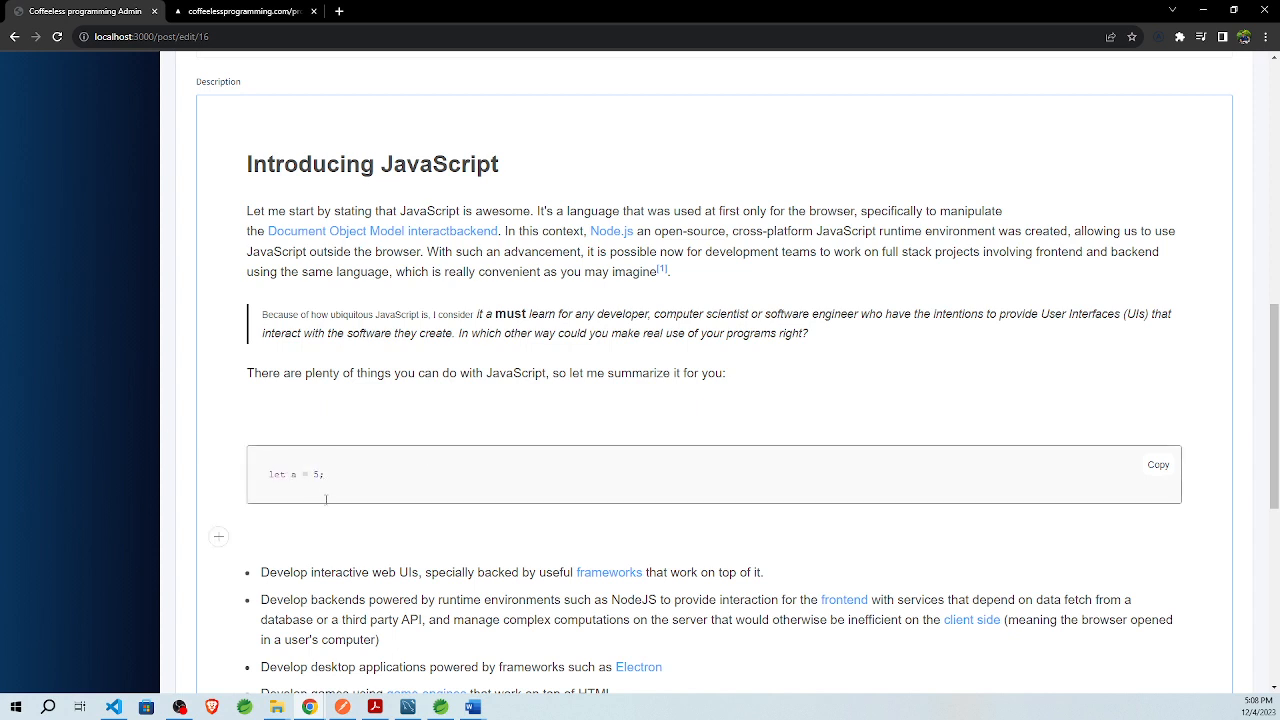
{"action": "left_click", "coordinate": [300, 530]}
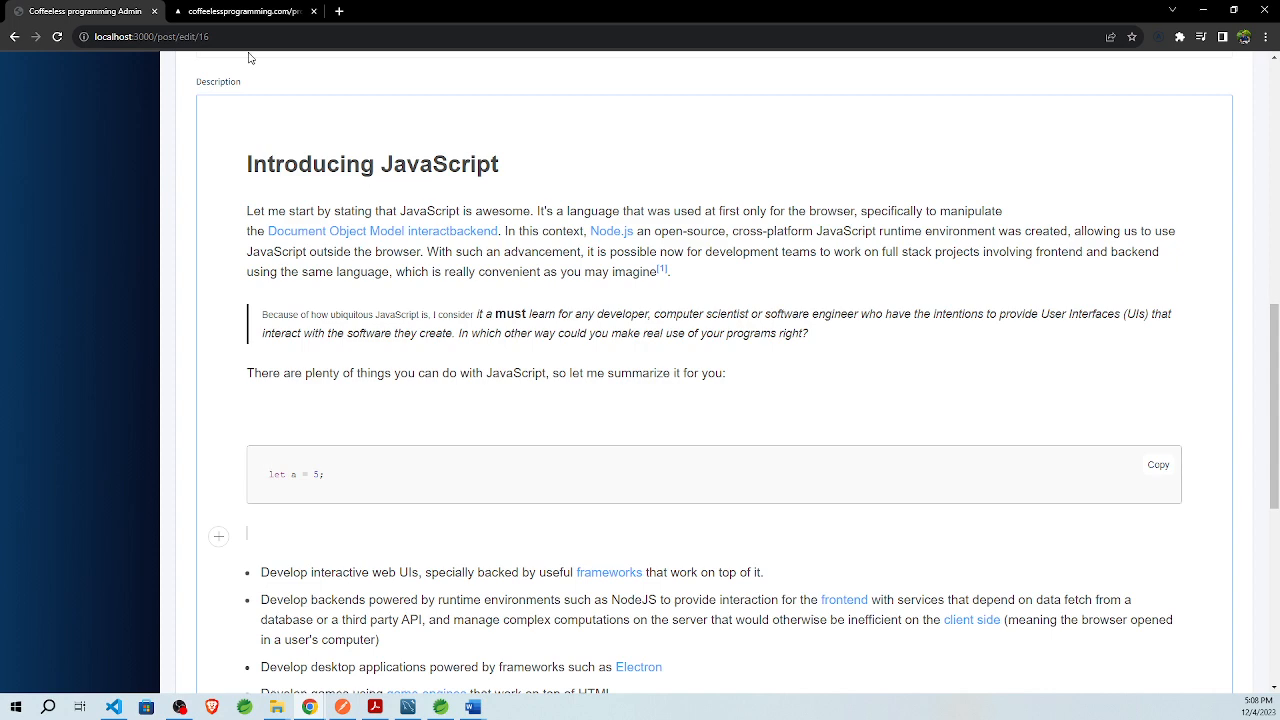
{"action": "left_click", "coordinate": [240, 11]}
{"action": "left_click", "coordinate": [143, 9]}
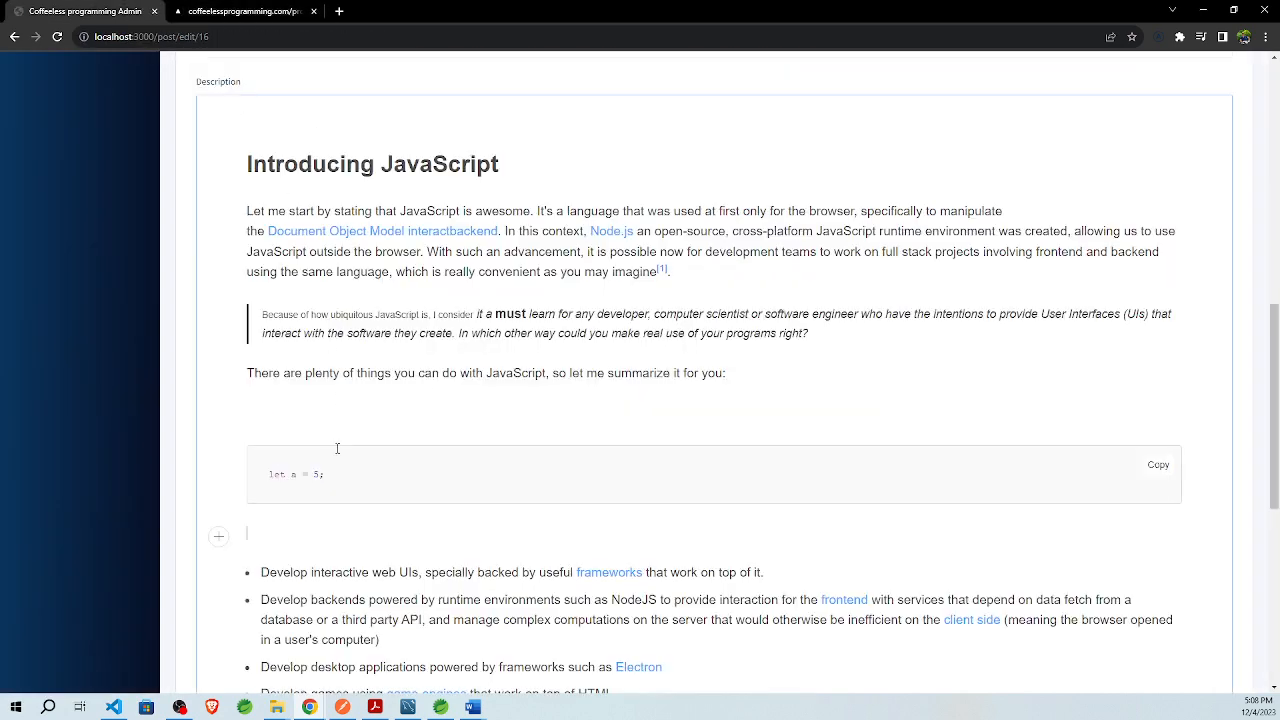
Step: Format the word "things" as inline code in the sentence beginning "There are plenty of"
{"action": "left_click_drag", "start_coordinate": [507, 372], "coordinate": [350, 380]}
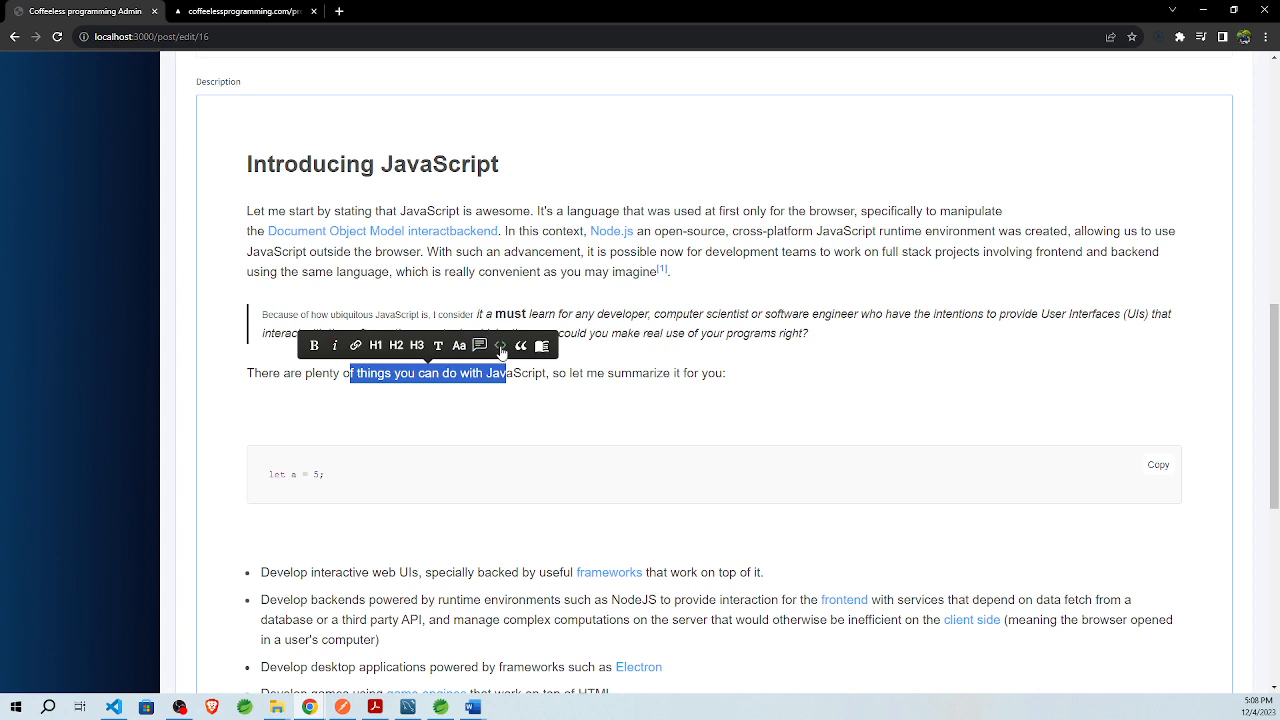
{"action": "double_click", "coordinate": [386, 372]}
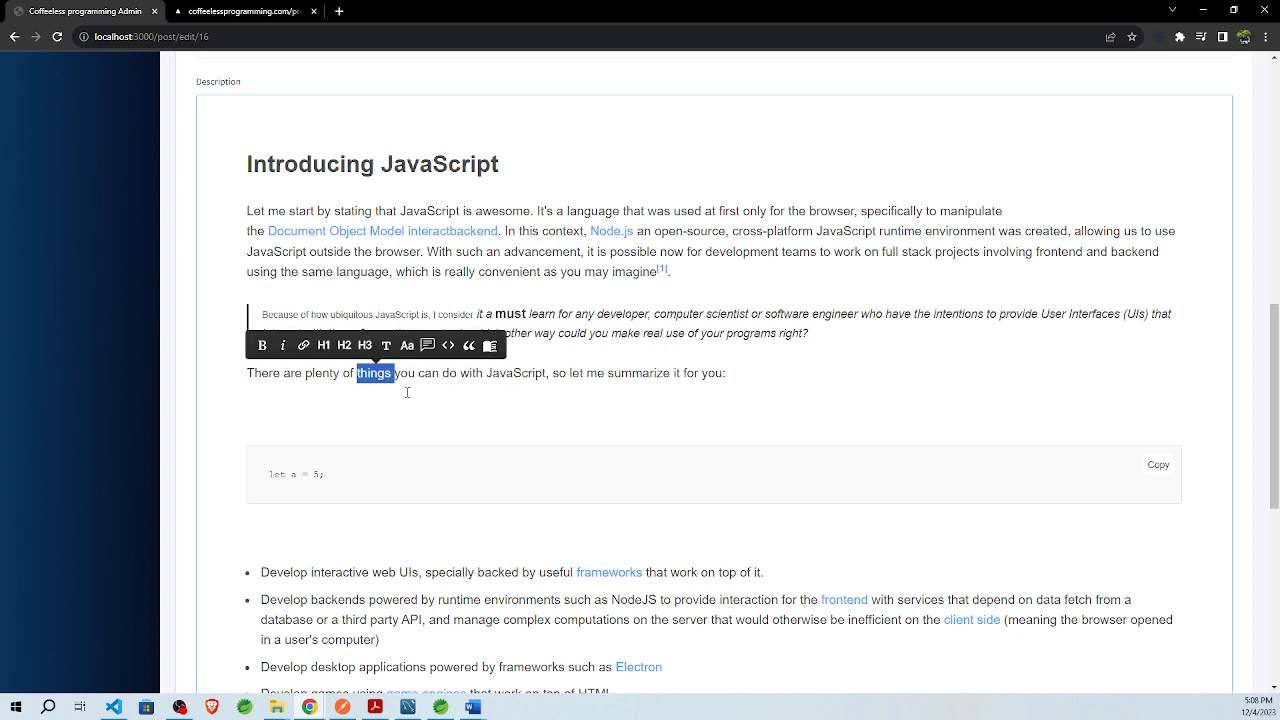
{"action": "left_click", "coordinate": [451, 348]}
{"action": "left_click", "coordinate": [405, 412]}
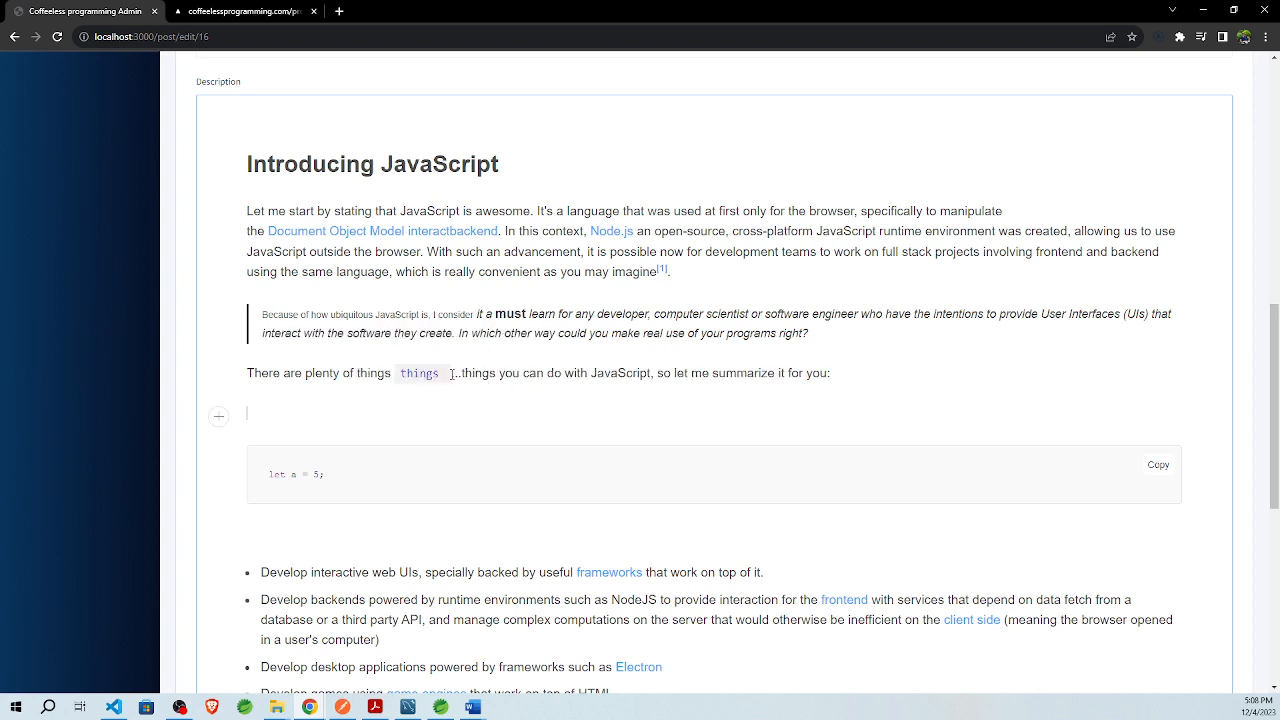
{"action": "left_click_drag", "start_coordinate": [451, 373], "coordinate": [380, 373]}
Step: Compare with the inline code words "value" and "reference" on the published Data types page, and return to the editor
{"action": "left_click", "coordinate": [266, 11]}
{"action": "scroll", "coordinate": [541, 323], "scroll_direction": "down", "scroll_amount": 2}
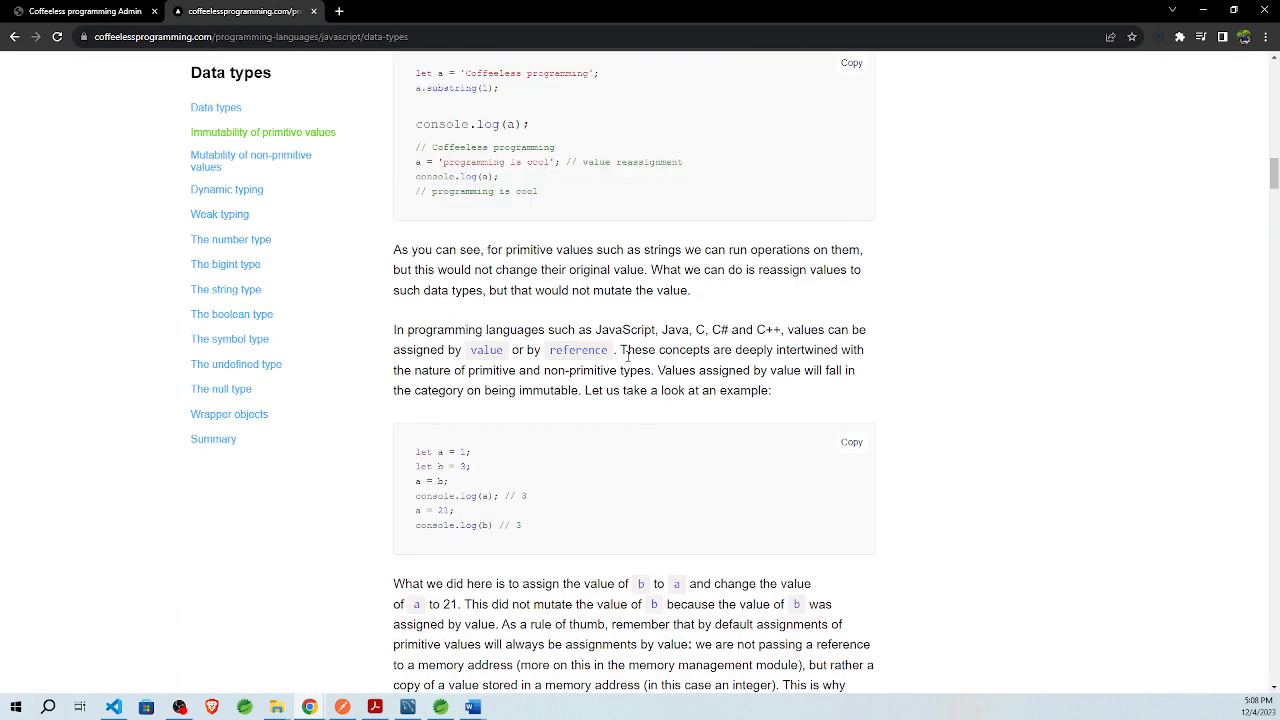
{"action": "left_click", "coordinate": [120, 11]}
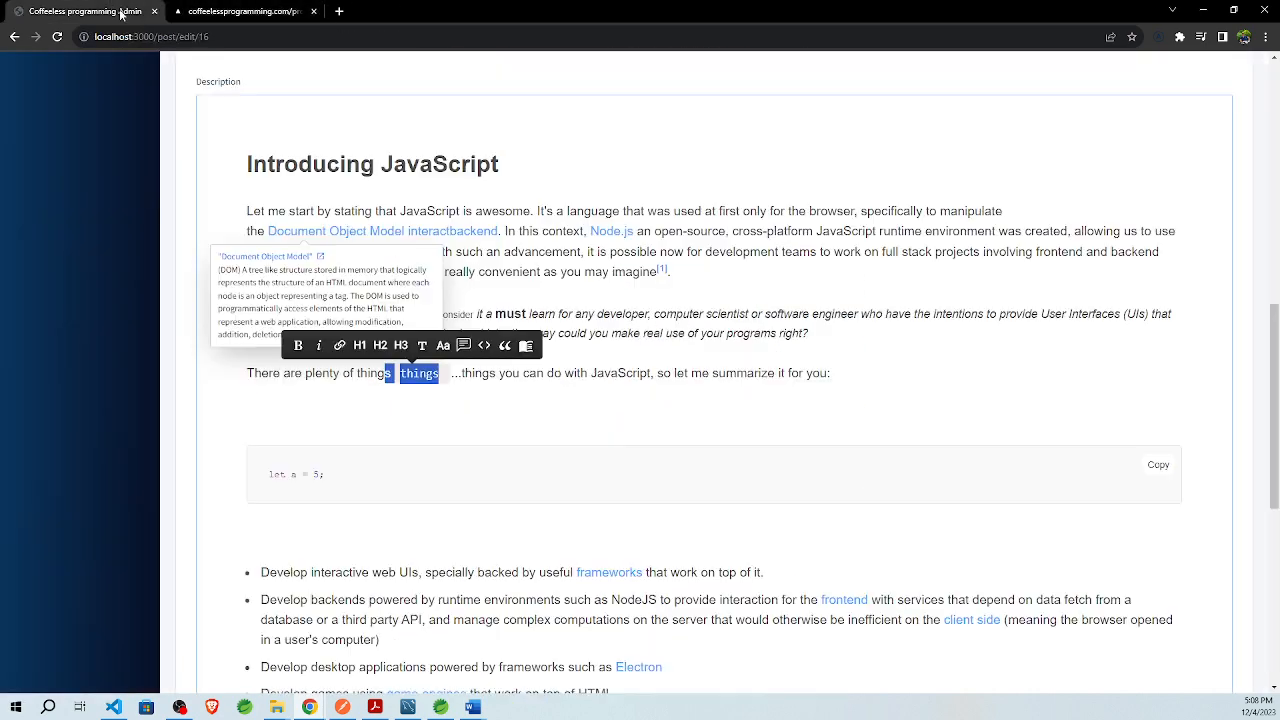
Step: Select "JavaScript" in the "There are plenty of" sentence and search the glossary definitions for "Back"
{"action": "left_click", "coordinate": [500, 414]}
{"action": "left_click_drag", "start_coordinate": [651, 373], "coordinate": [591, 374]}
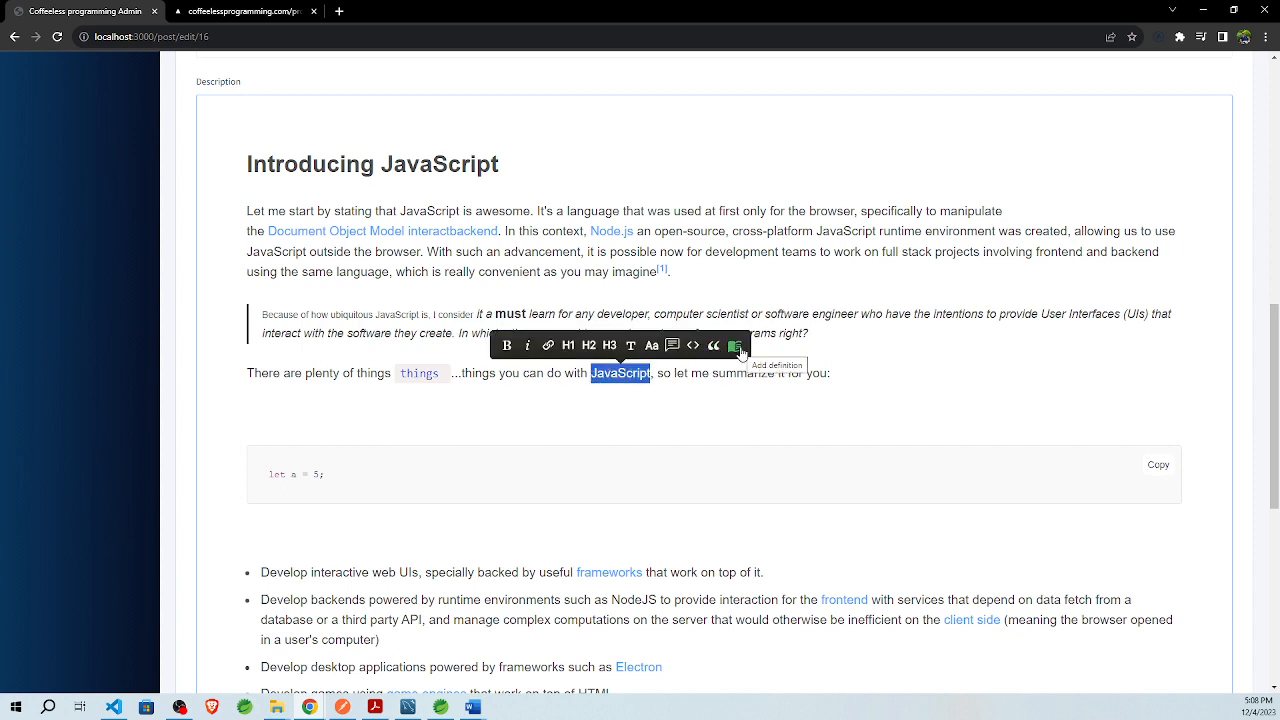
{"action": "left_click", "coordinate": [738, 348]}
{"action": "left_click", "coordinate": [636, 377]}
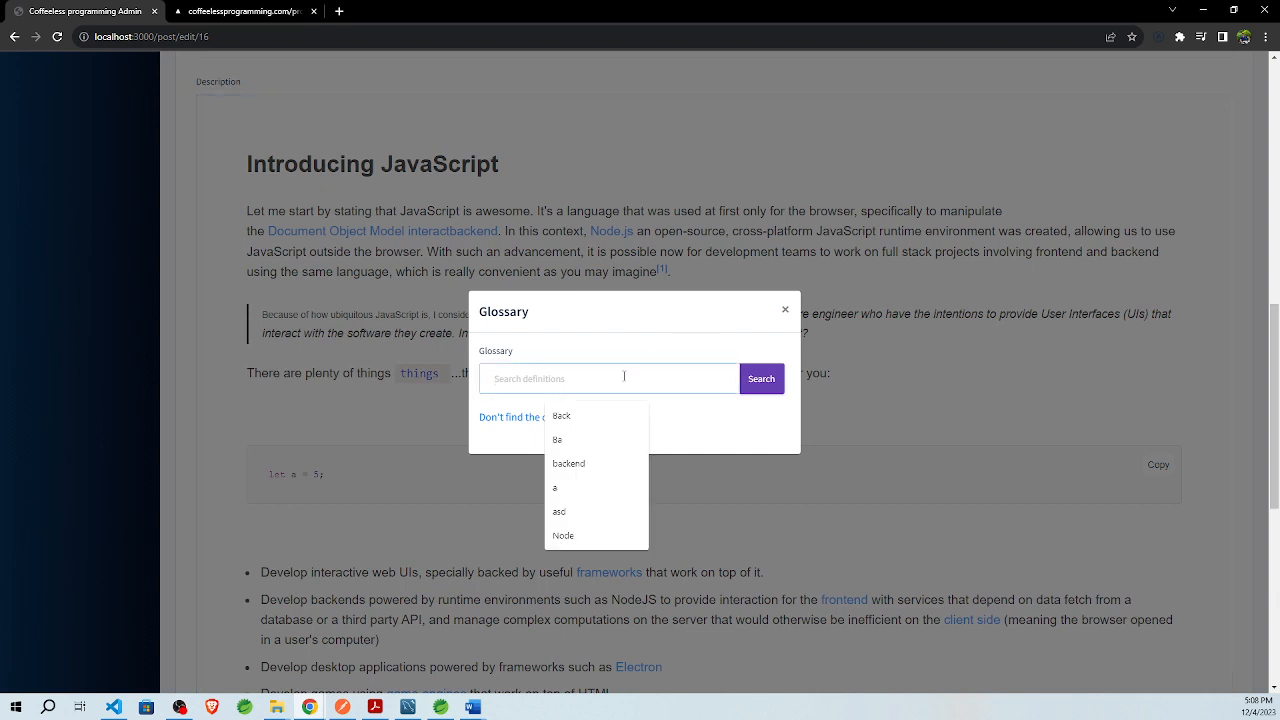
{"action": "left_click", "coordinate": [591, 416]}
{"action": "left_click", "coordinate": [760, 378]}
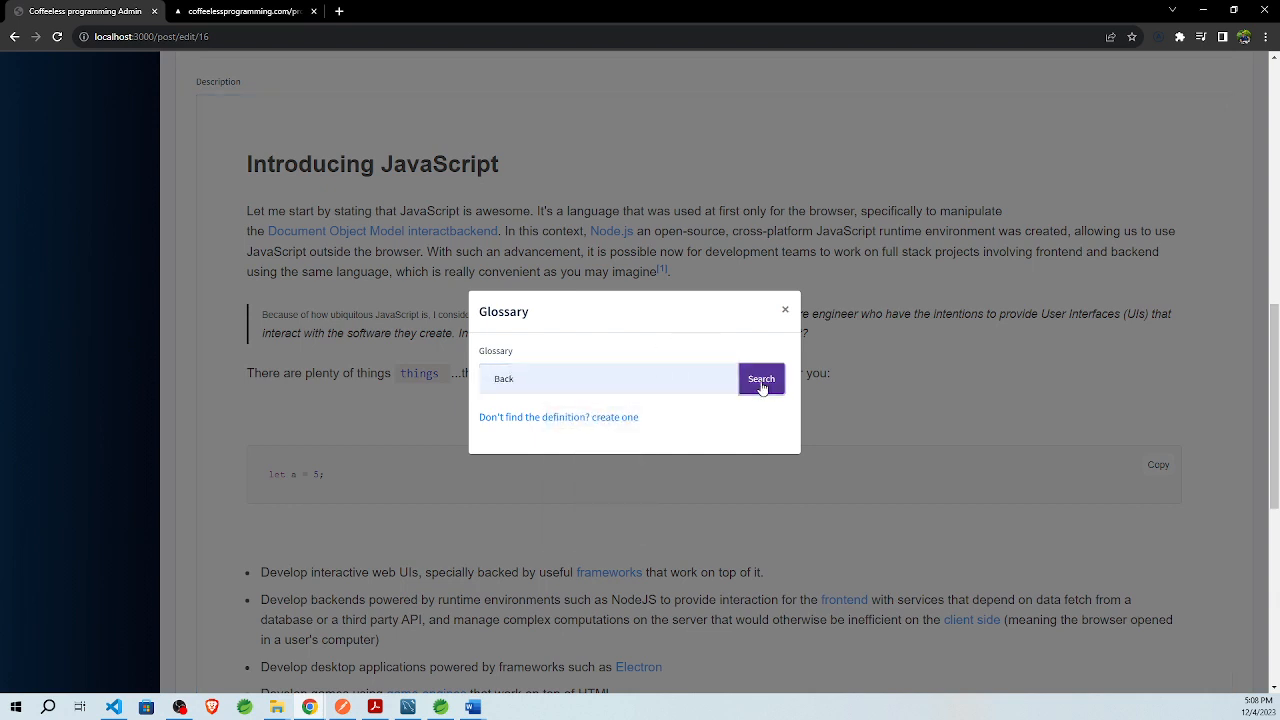
{"action": "left_click", "coordinate": [583, 415]}
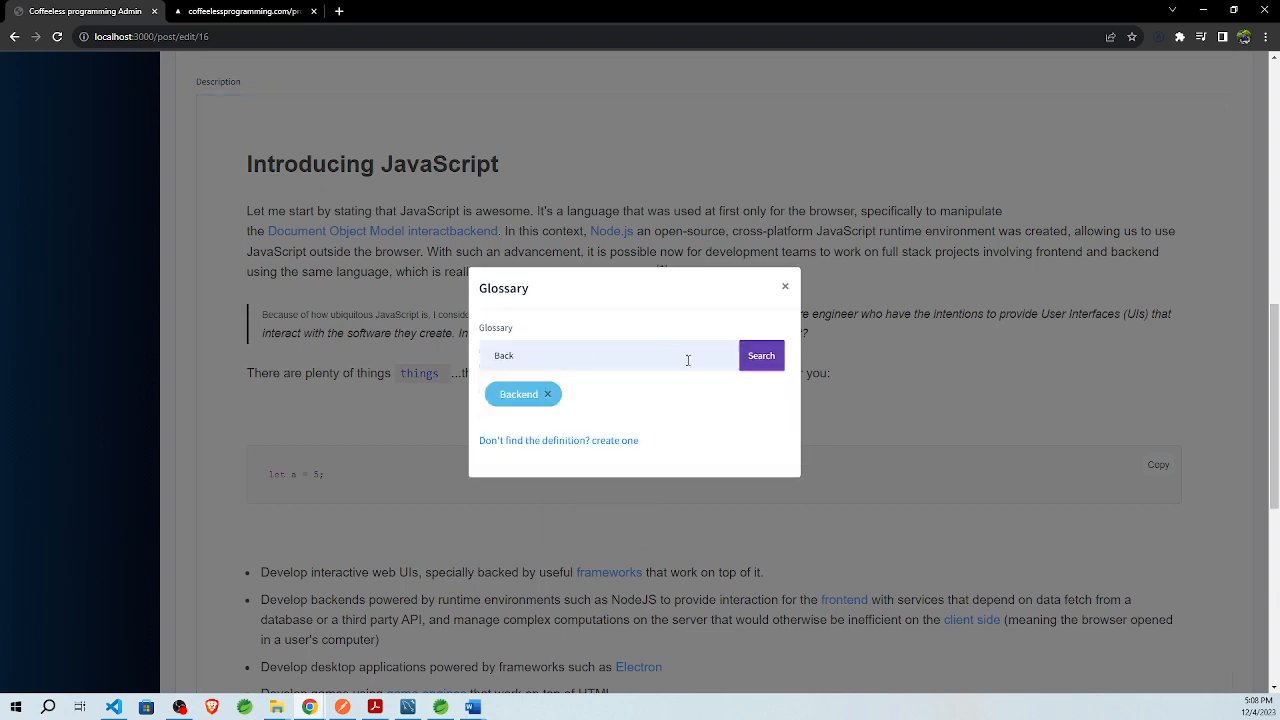
Step: Open the glossary page for creating a missing definition, then return to the post editor and close the glossary dialog
{"action": "left_click", "coordinate": [556, 441]}
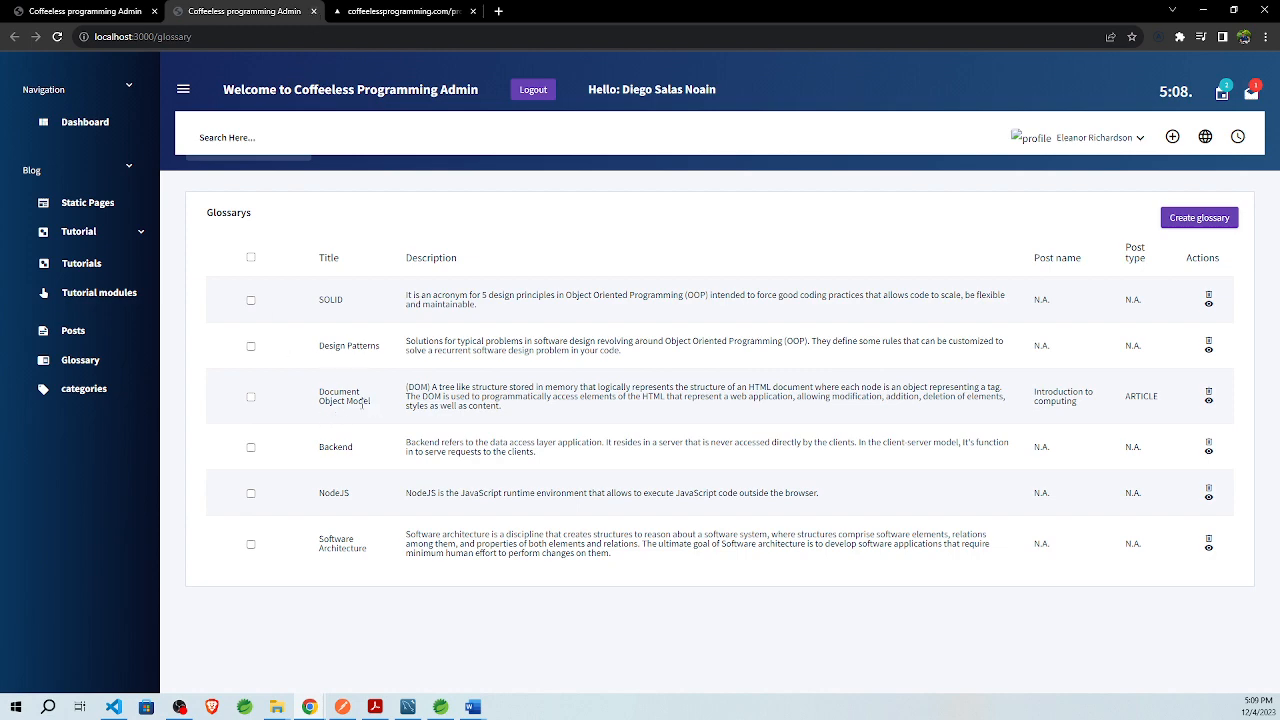
{"action": "left_click", "coordinate": [122, 6]}
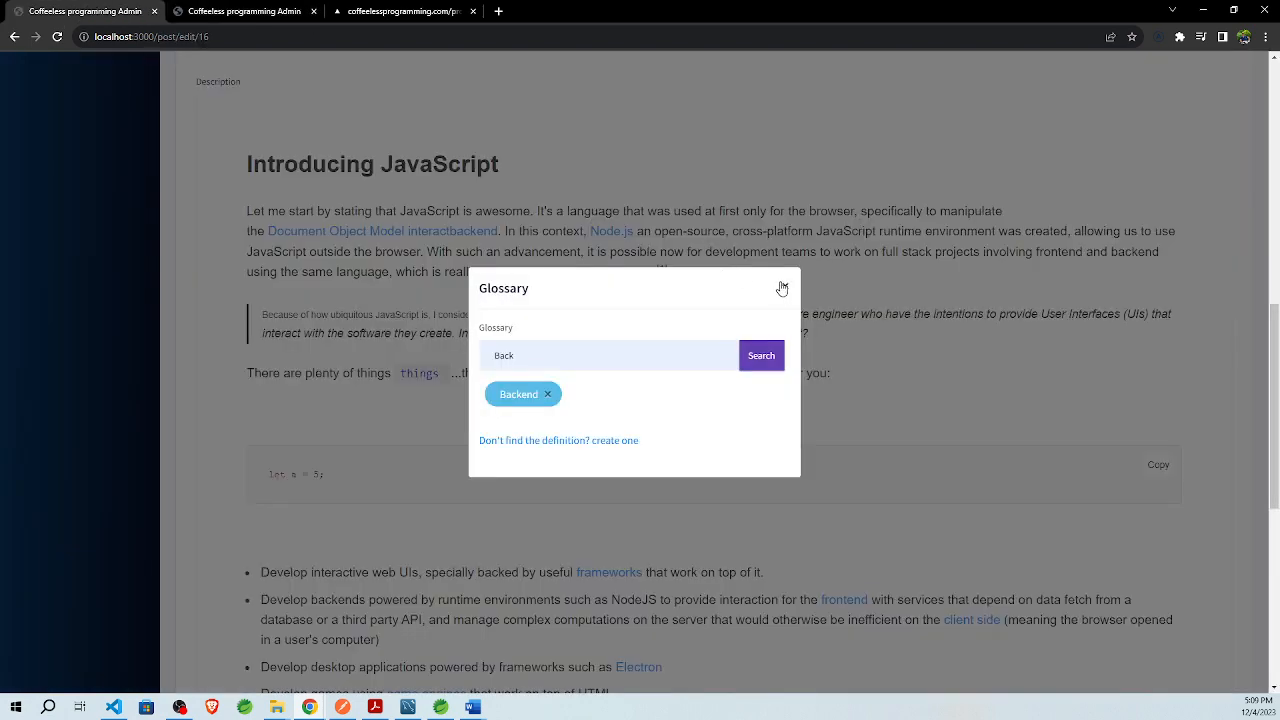
{"action": "left_click", "coordinate": [783, 287]}
{"action": "mouse_move", "coordinate": [374, 231]}
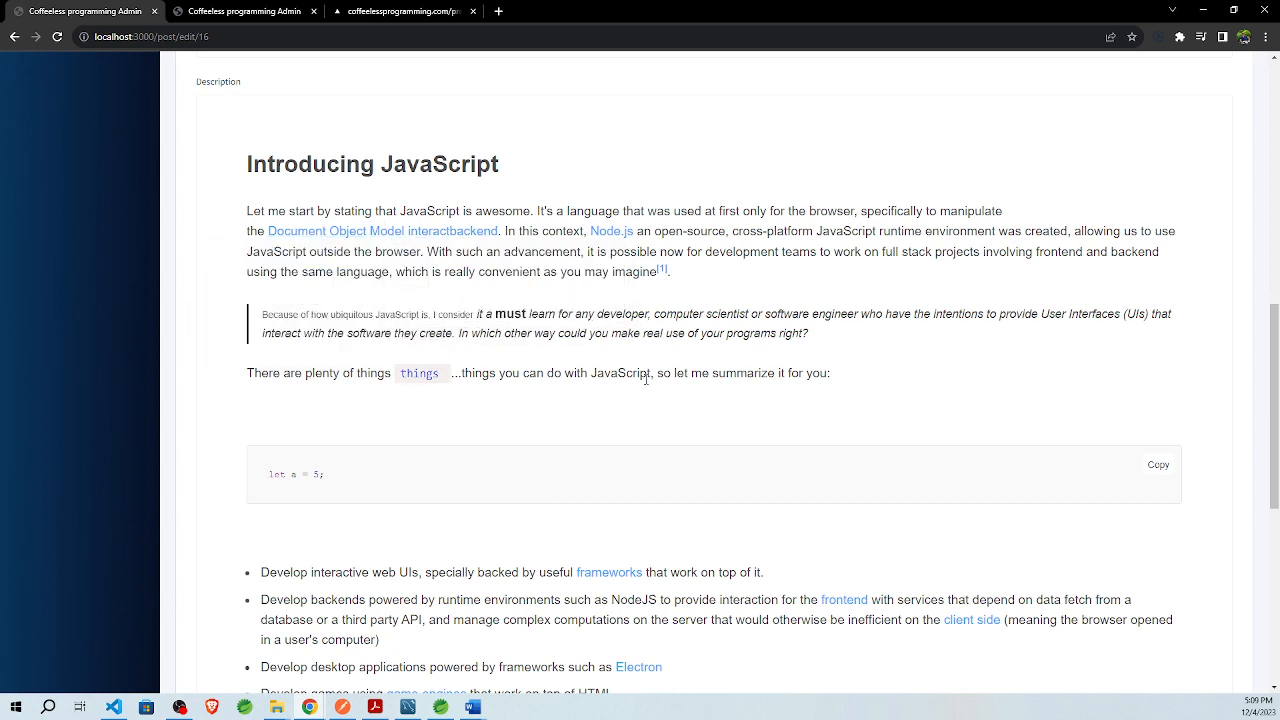
{"action": "left_click_drag", "start_coordinate": [650, 375], "coordinate": [591, 374]}
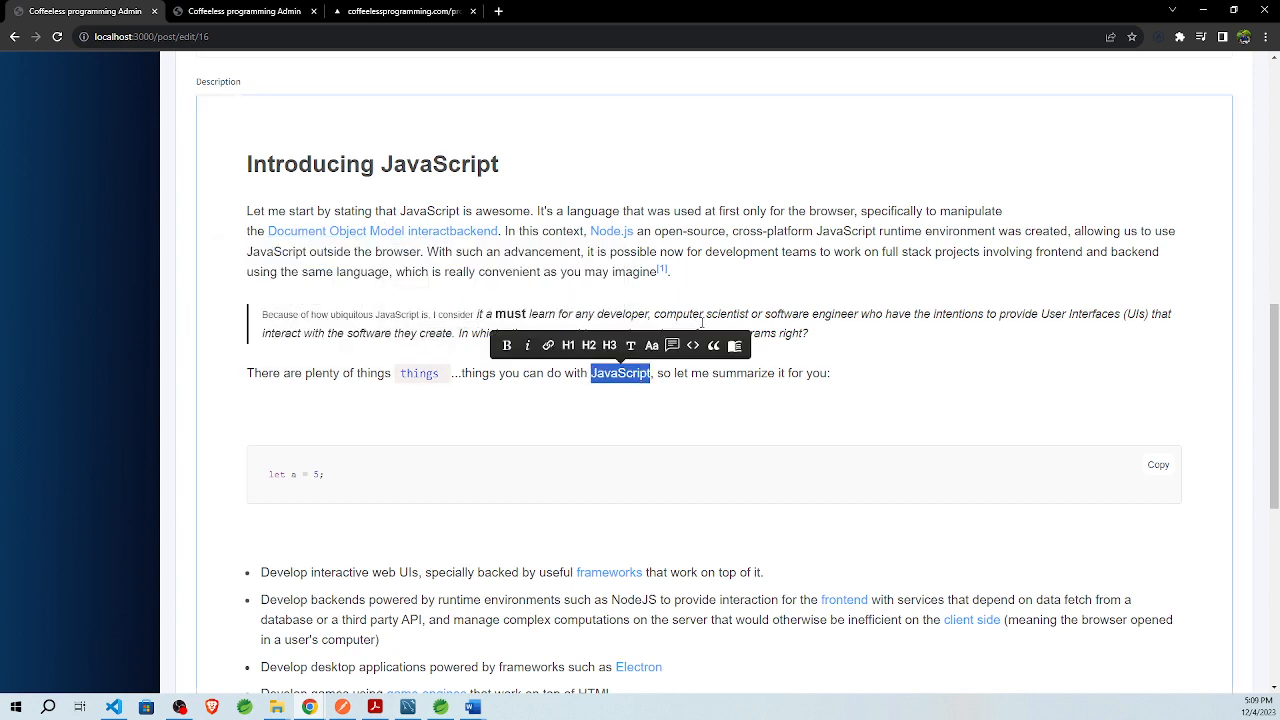
{"action": "left_click", "coordinate": [734, 345]}
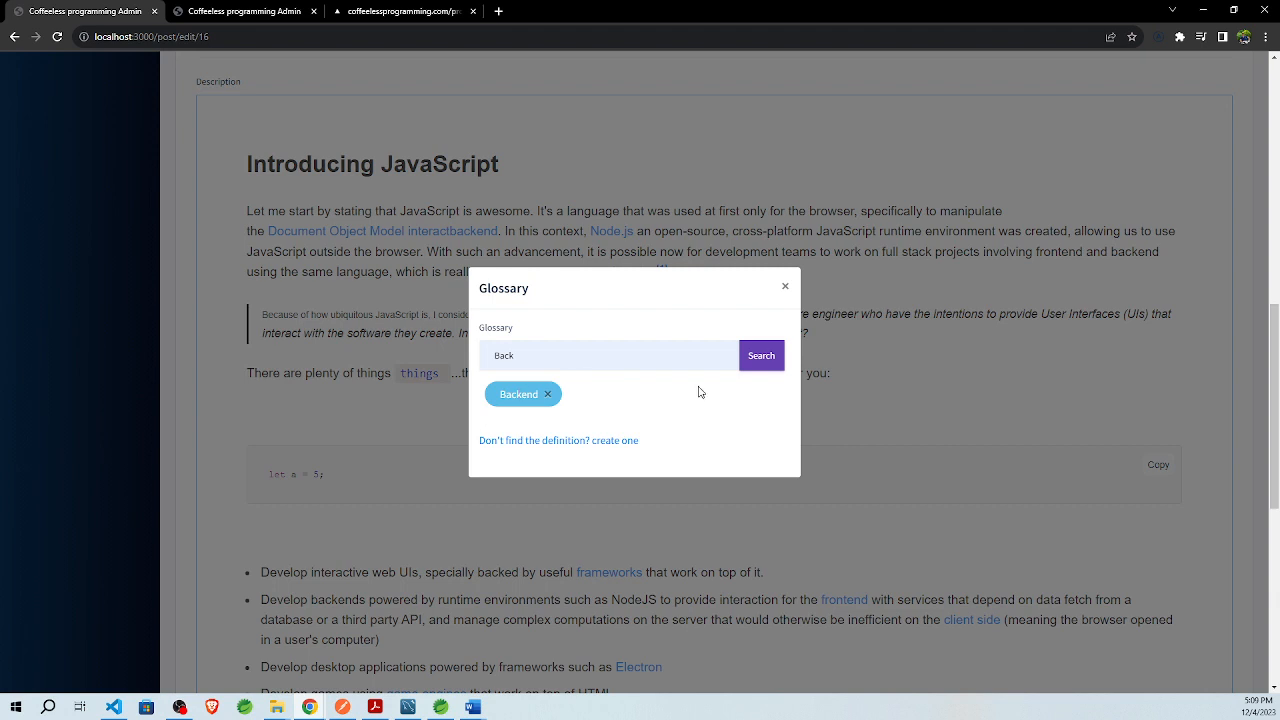
{"action": "left_click", "coordinate": [785, 287]}
{"action": "left_click", "coordinate": [649, 409]}
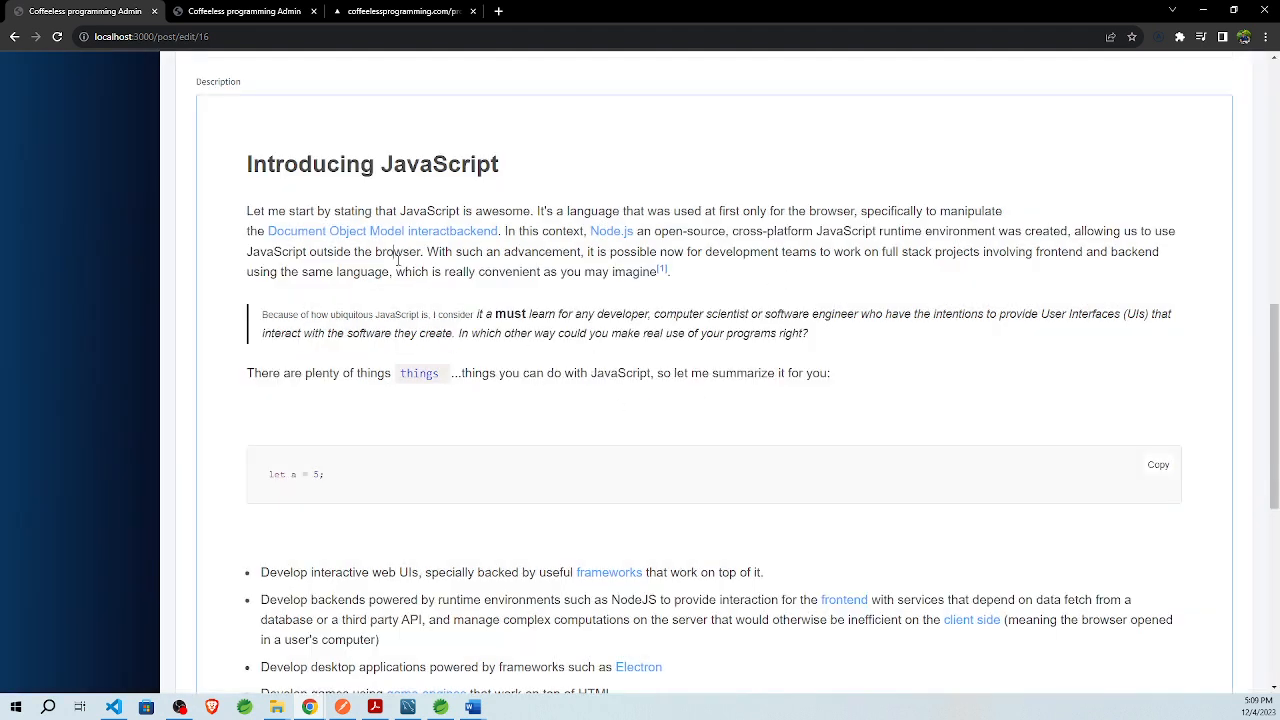
{"action": "left_click_drag", "start_coordinate": [303, 271], "coordinate": [390, 273]}
{"action": "left_click", "coordinate": [618, 373]}
Step: Reopen the glossary search for the word "JavaScript", look up "Doc", and close the dialog
{"action": "left_click_drag", "start_coordinate": [652, 373], "coordinate": [591, 373]}
{"action": "left_click", "coordinate": [737, 349]}
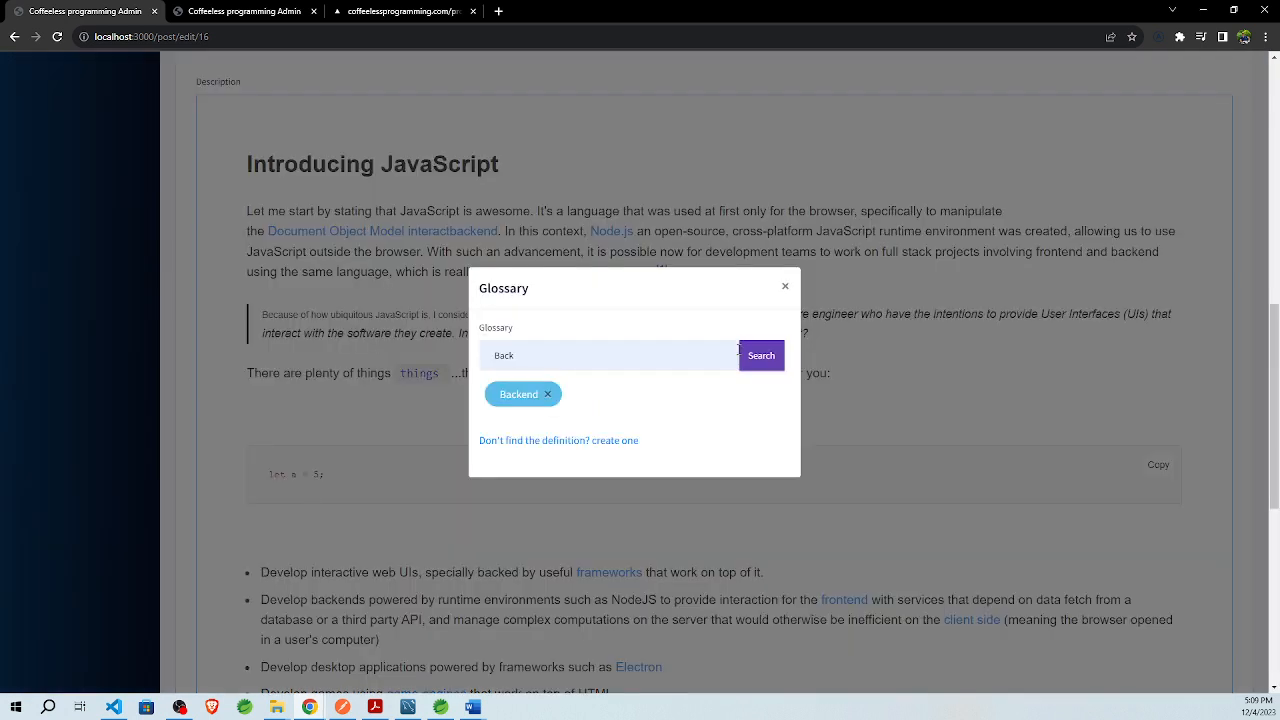
{"action": "left_click", "coordinate": [618, 343]}
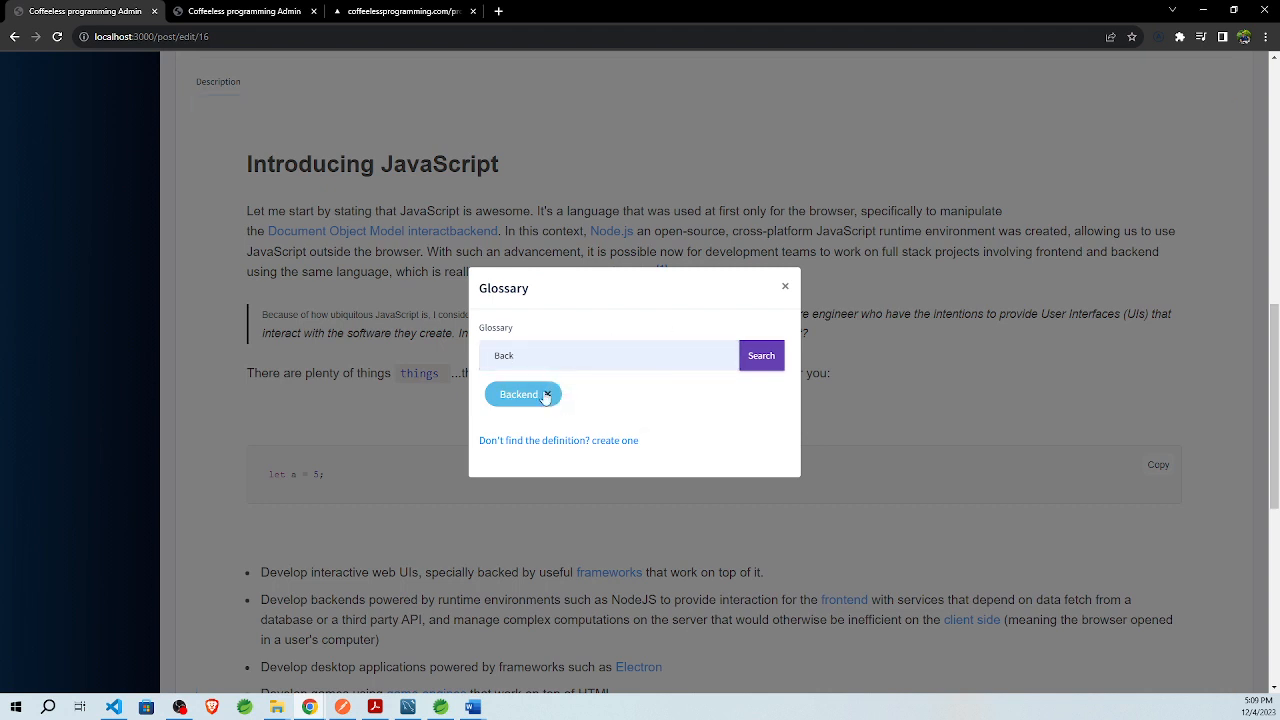
{"action": "left_click", "coordinate": [554, 392]}
{"action": "left_click_drag", "start_coordinate": [573, 361], "coordinate": [450, 353]}
{"action": "type", "text": "Doc"}
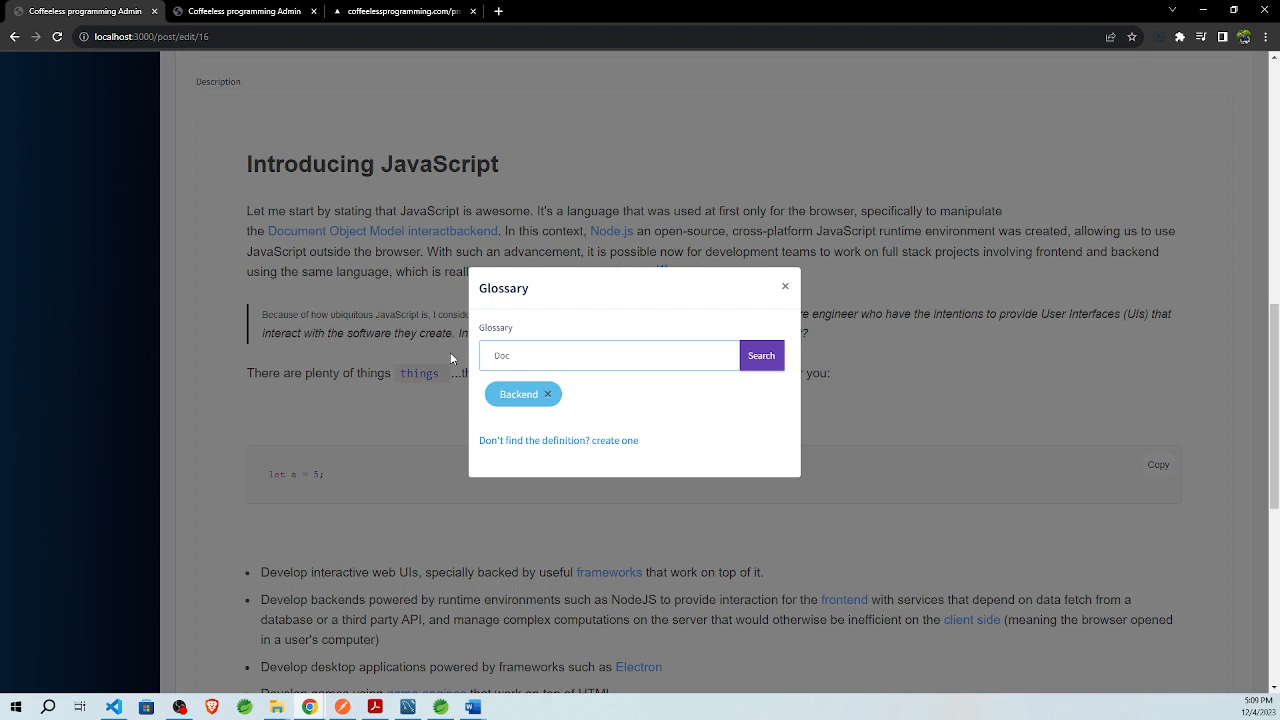
{"action": "left_click", "coordinate": [606, 390]}
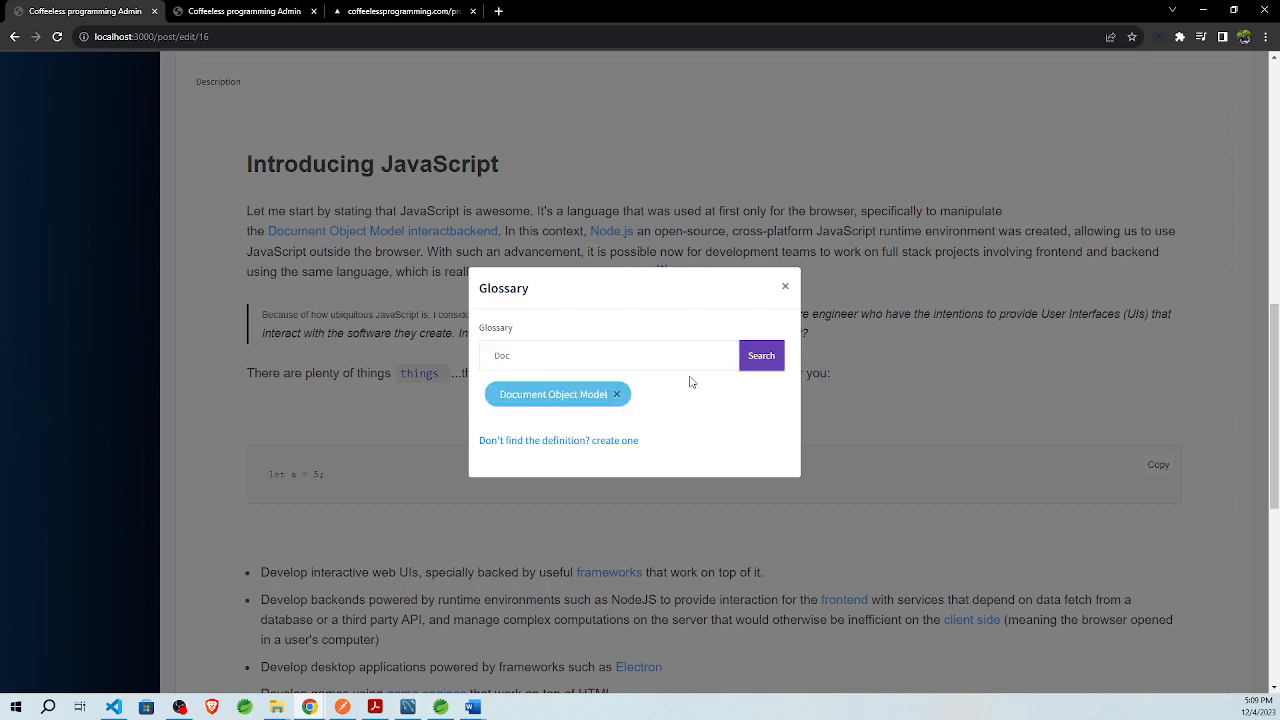
{"action": "left_click", "coordinate": [756, 366]}
{"action": "left_click", "coordinate": [785, 288]}
Step: Reselect "JavaScript", check the "Document Object Model" definition popup on the published JavaScript page, and return to the post editor
{"action": "left_click", "coordinate": [623, 381]}
{"action": "left_click_drag", "start_coordinate": [651, 373], "coordinate": [591, 373]}
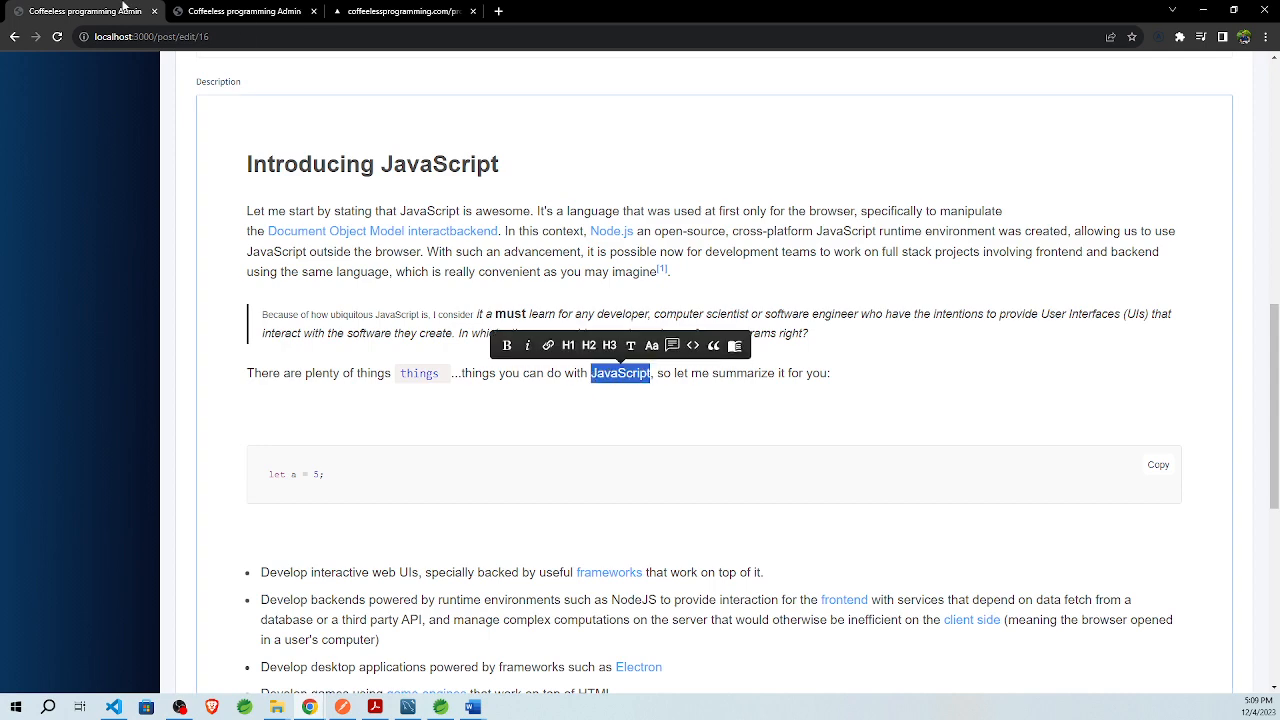
{"action": "left_click", "coordinate": [193, 9]}
{"action": "left_click", "coordinate": [325, 10]}
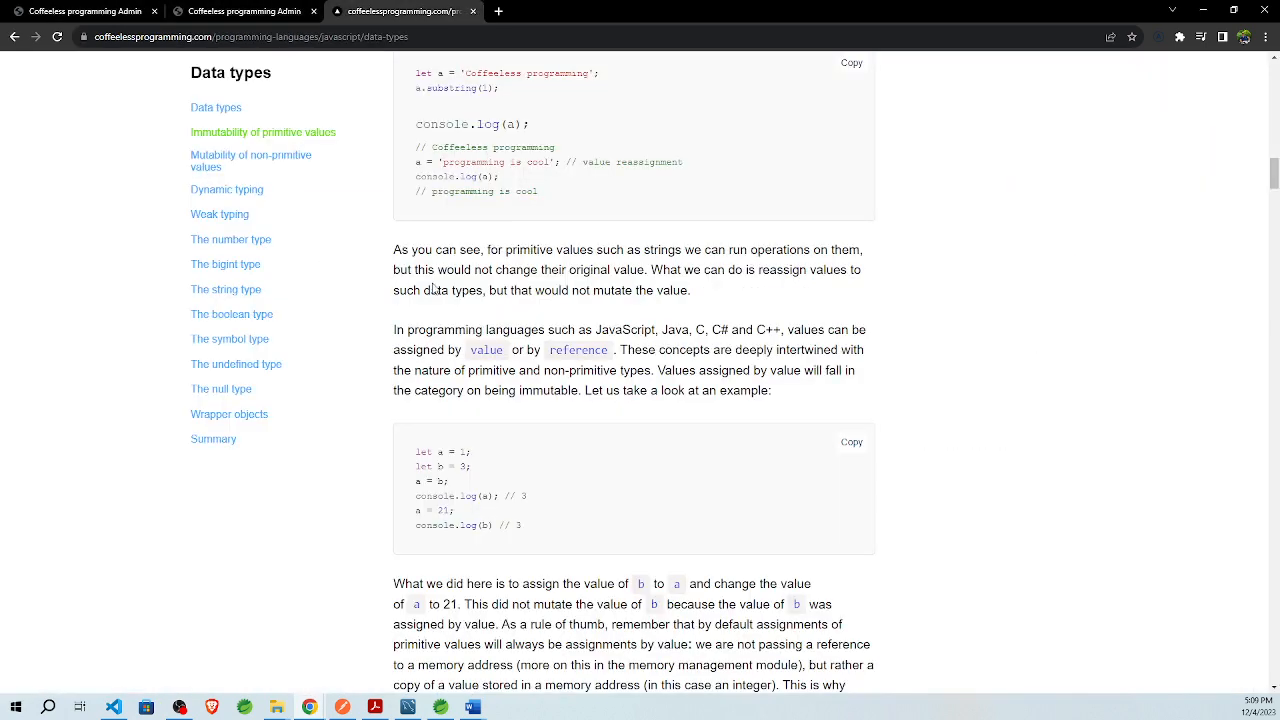
{"action": "scroll", "coordinate": [428, 200], "scroll_direction": "up", "scroll_amount": 10}
{"action": "key", "text": "alt+Left"}
{"action": "key", "text": "alt+Left"}
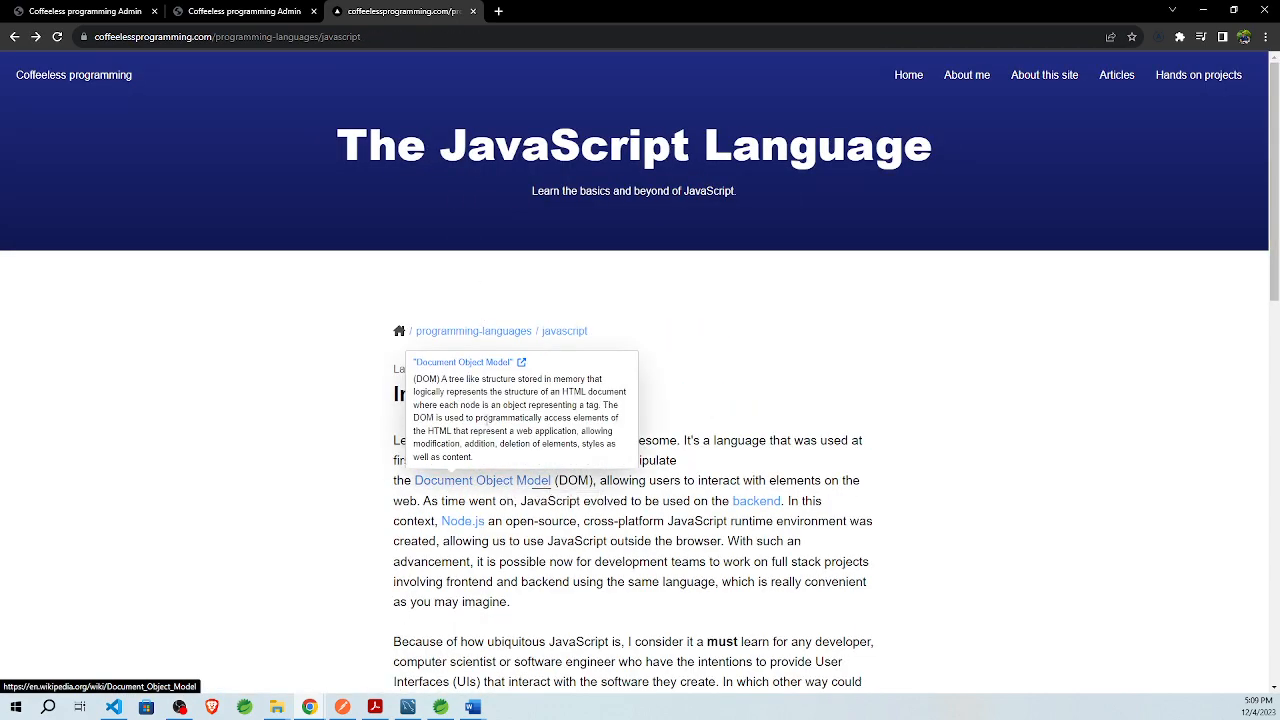
{"action": "left_click", "coordinate": [232, 8]}
{"action": "left_click", "coordinate": [136, 9]}
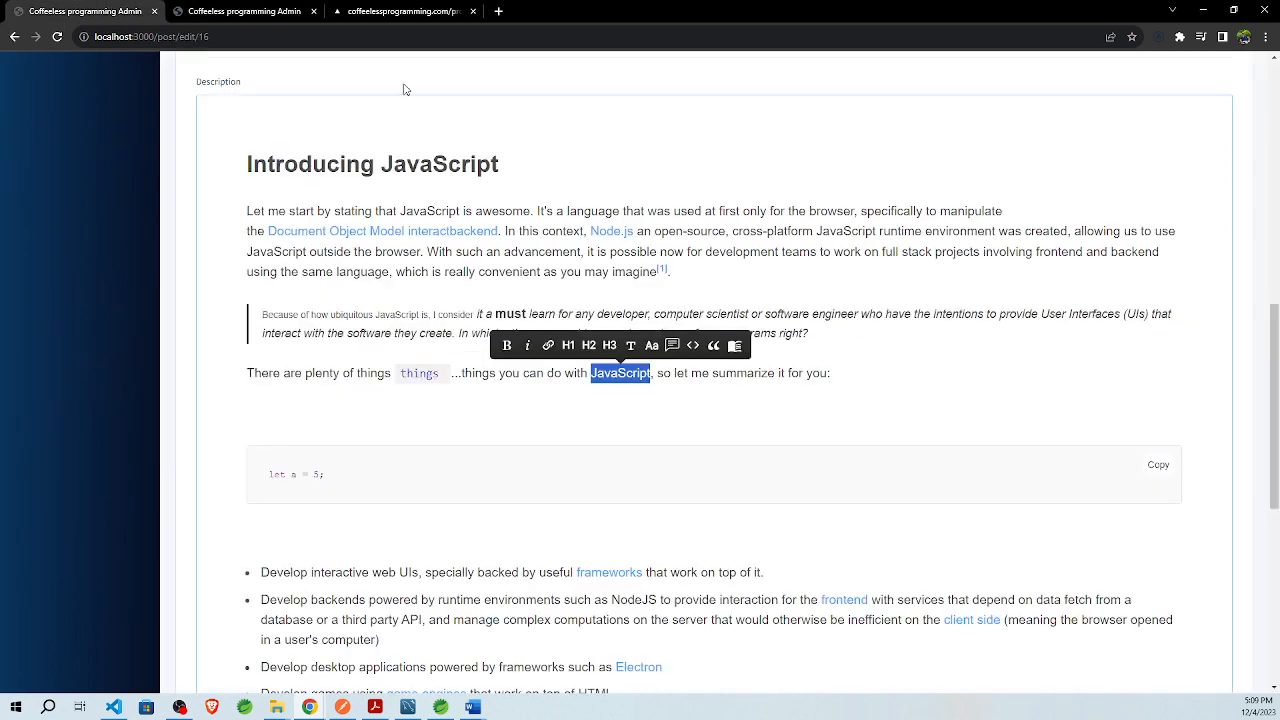
Step: Insert a red warning block and a yellow information block on the empty line below the code block
{"action": "scroll", "coordinate": [726, 409], "scroll_direction": "down", "scroll_amount": 2}
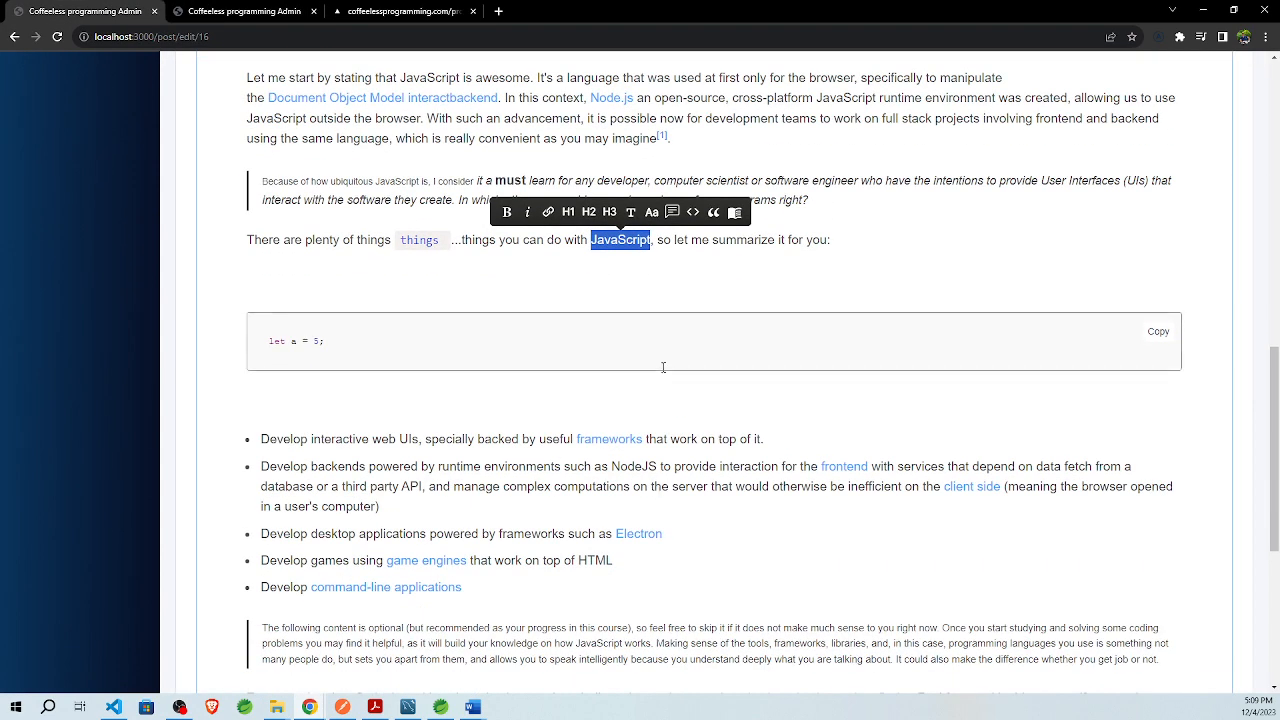
{"action": "left_click", "coordinate": [421, 399]}
{"action": "left_click", "coordinate": [221, 402]}
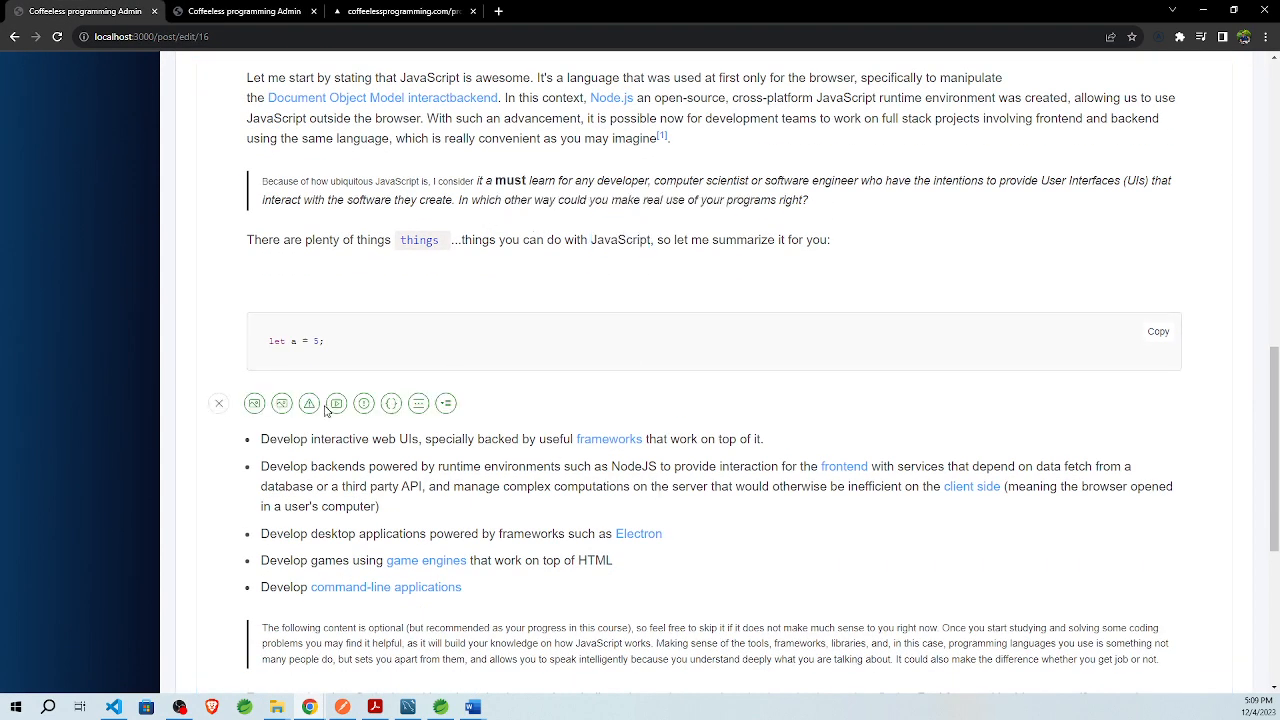
{"action": "left_click", "coordinate": [310, 403]}
{"action": "scroll", "coordinate": [305, 445], "scroll_direction": "down", "scroll_amount": 1}
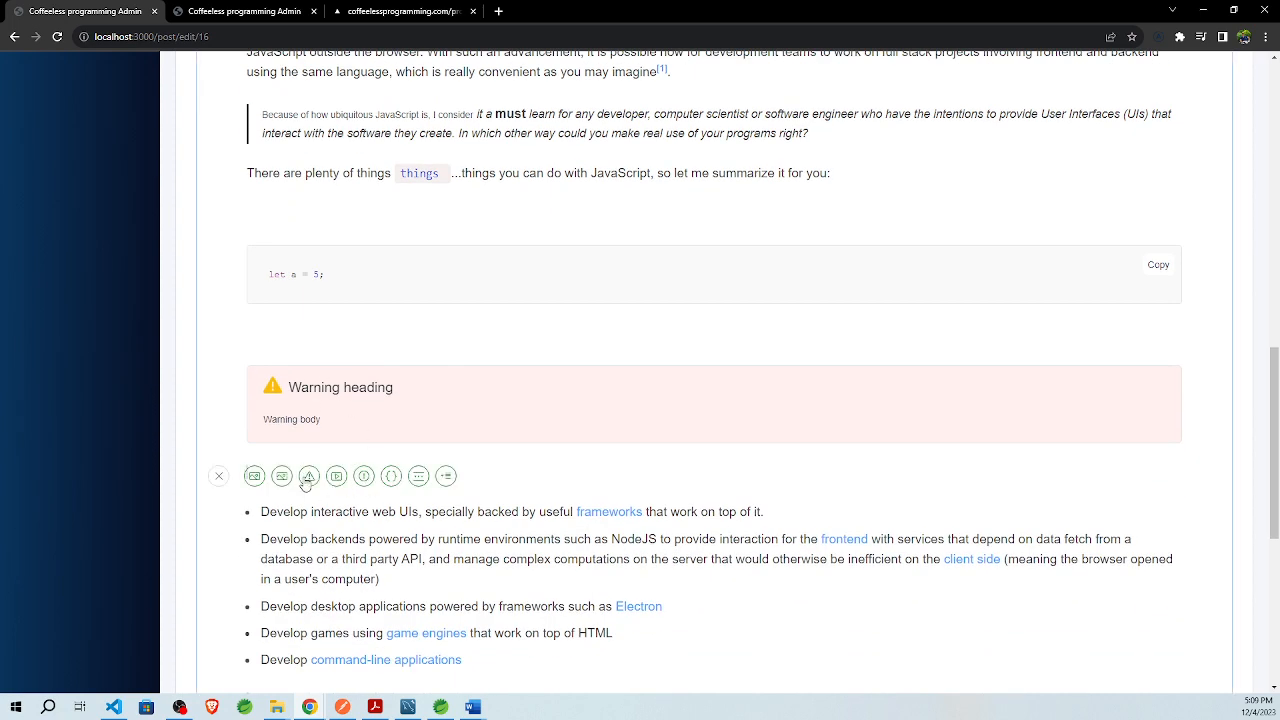
{"action": "left_click", "coordinate": [364, 477]}
{"action": "scroll", "coordinate": [362, 478], "scroll_direction": "down", "scroll_amount": 2}
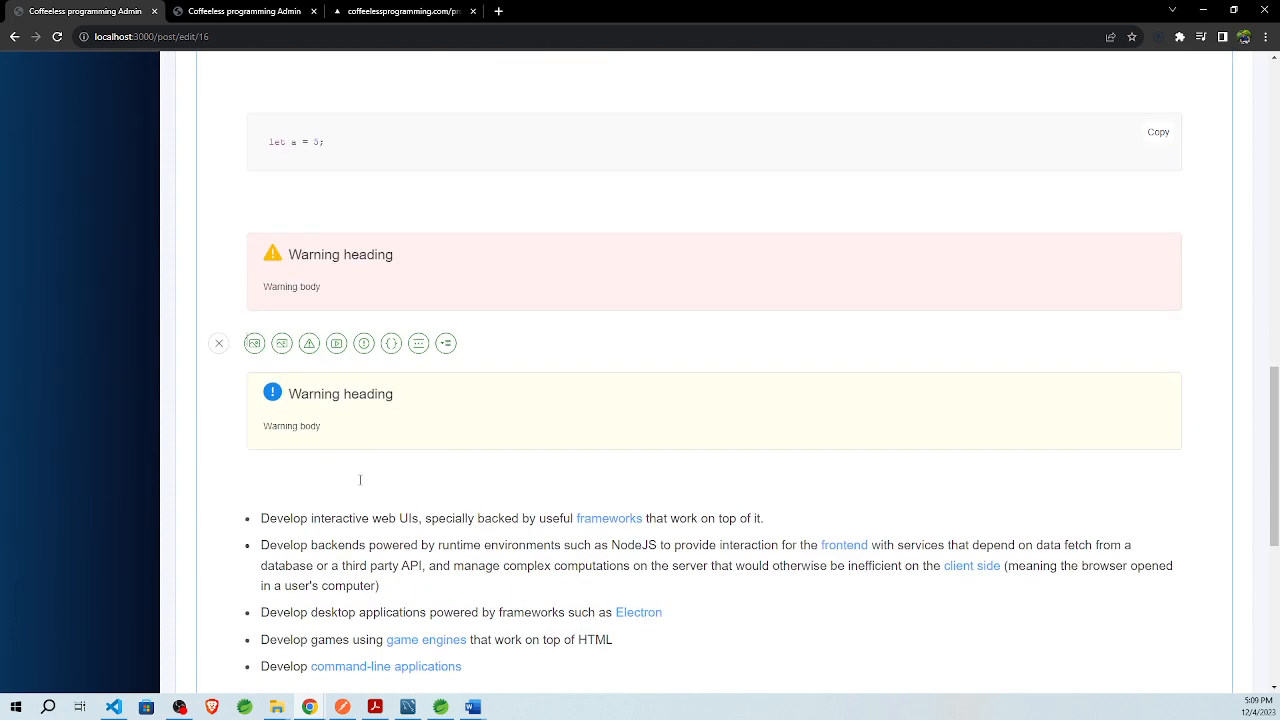
Step: Insert a second yellow information block and a two-column table above the bulleted list
{"action": "left_click", "coordinate": [285, 475]}
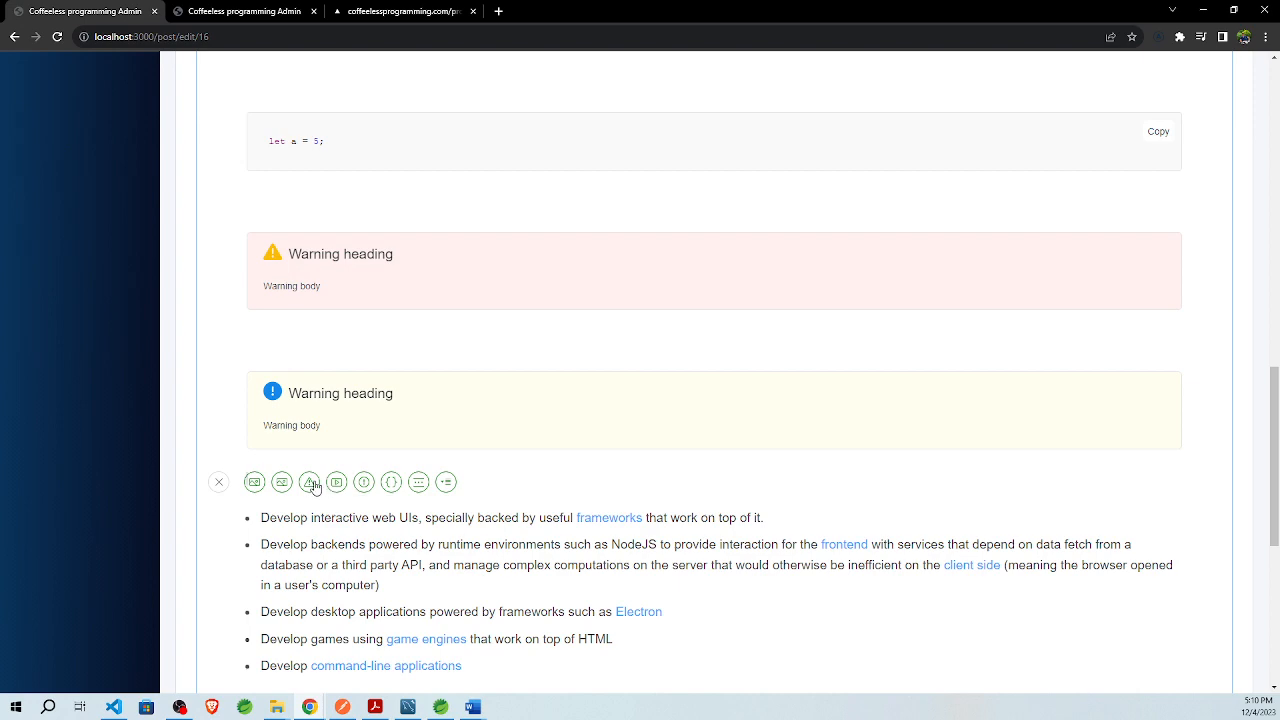
{"action": "left_click", "coordinate": [363, 483]}
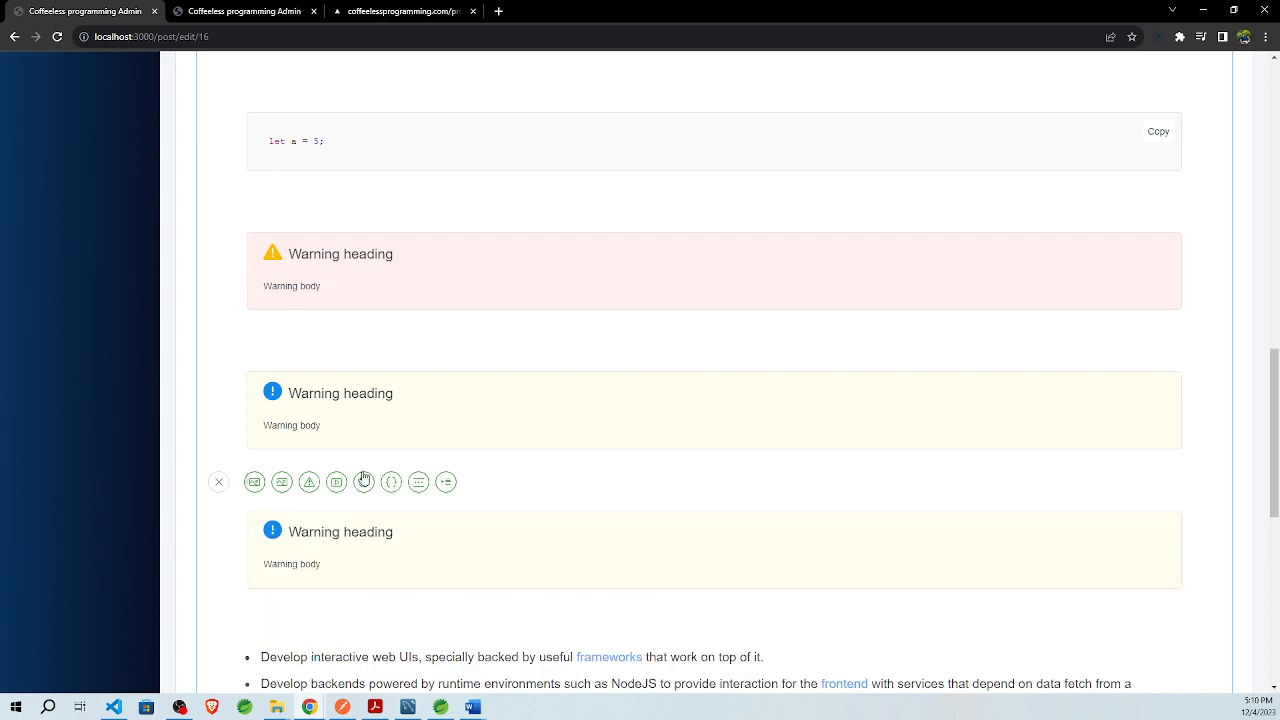
{"action": "scroll", "coordinate": [340, 520], "scroll_direction": "down", "scroll_amount": 1}
{"action": "left_click", "coordinate": [334, 540]}
{"action": "left_click", "coordinate": [419, 556]}
{"action": "scroll", "coordinate": [420, 555], "scroll_direction": "down", "scroll_amount": 2}
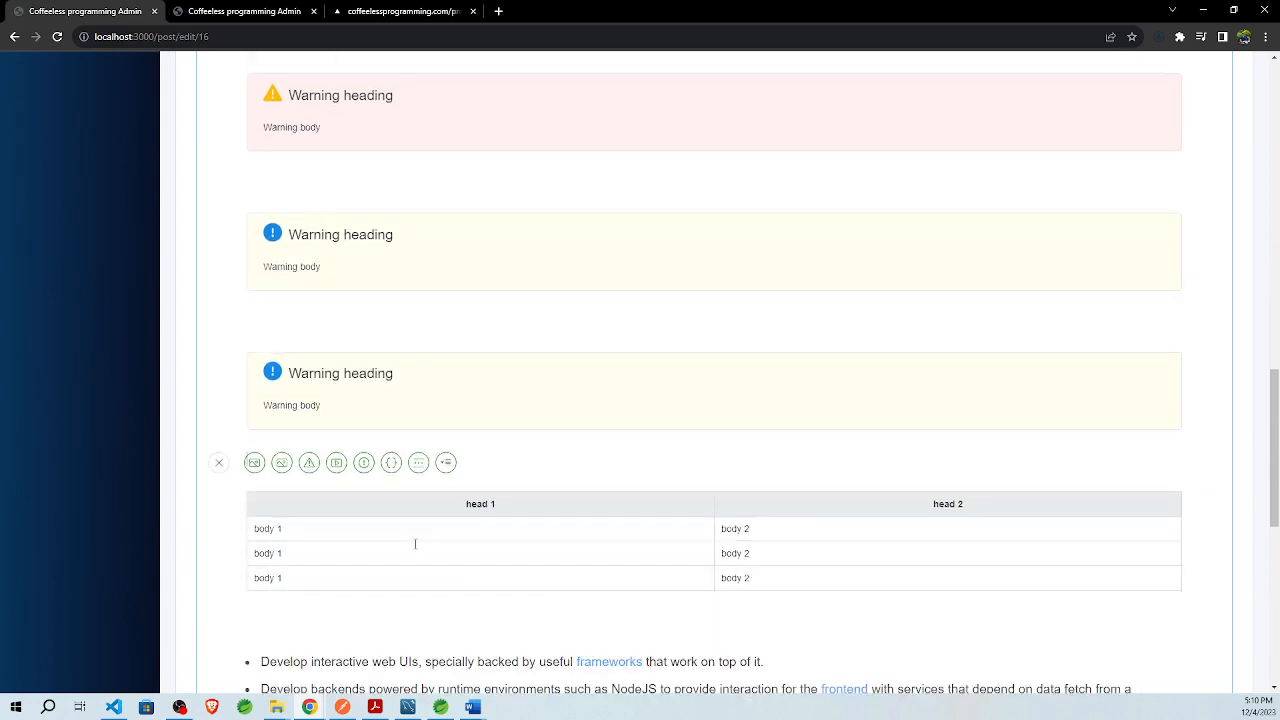
Step: Browse the published Data types page to examine its content blocks, and return to the post editor
{"action": "left_click", "coordinate": [407, 8]}
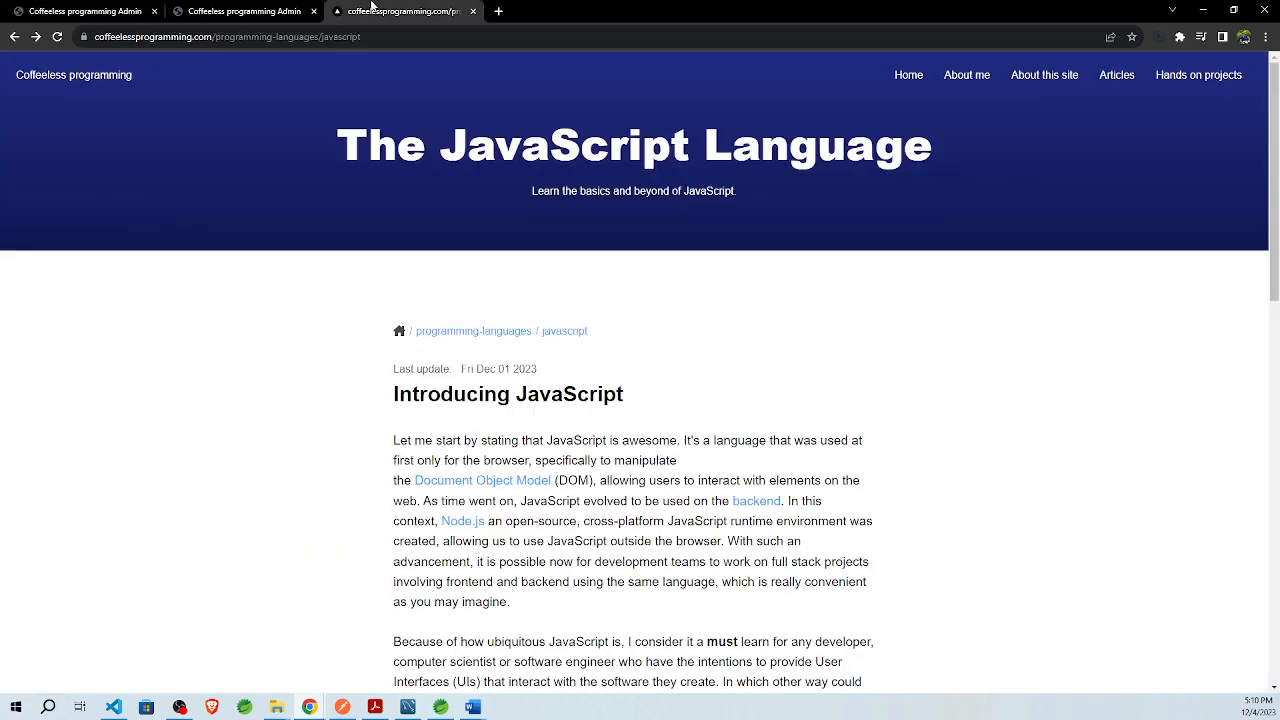
{"action": "scroll", "coordinate": [689, 330], "scroll_direction": "down", "scroll_amount": 15}
{"action": "left_click", "coordinate": [826, 318]}
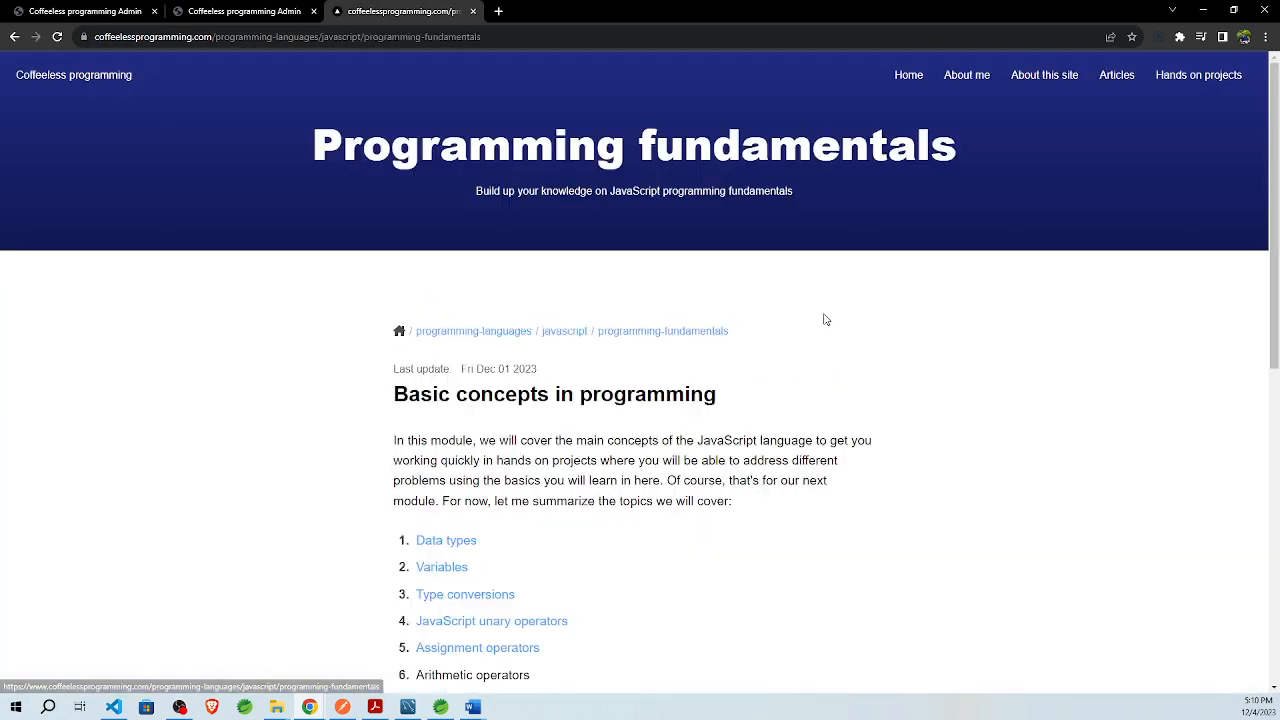
{"action": "scroll", "coordinate": [826, 319], "scroll_direction": "down", "scroll_amount": 15}
{"action": "left_click", "coordinate": [785, 322]}
{"action": "scroll", "coordinate": [775, 340], "scroll_direction": "down", "scroll_amount": 10}
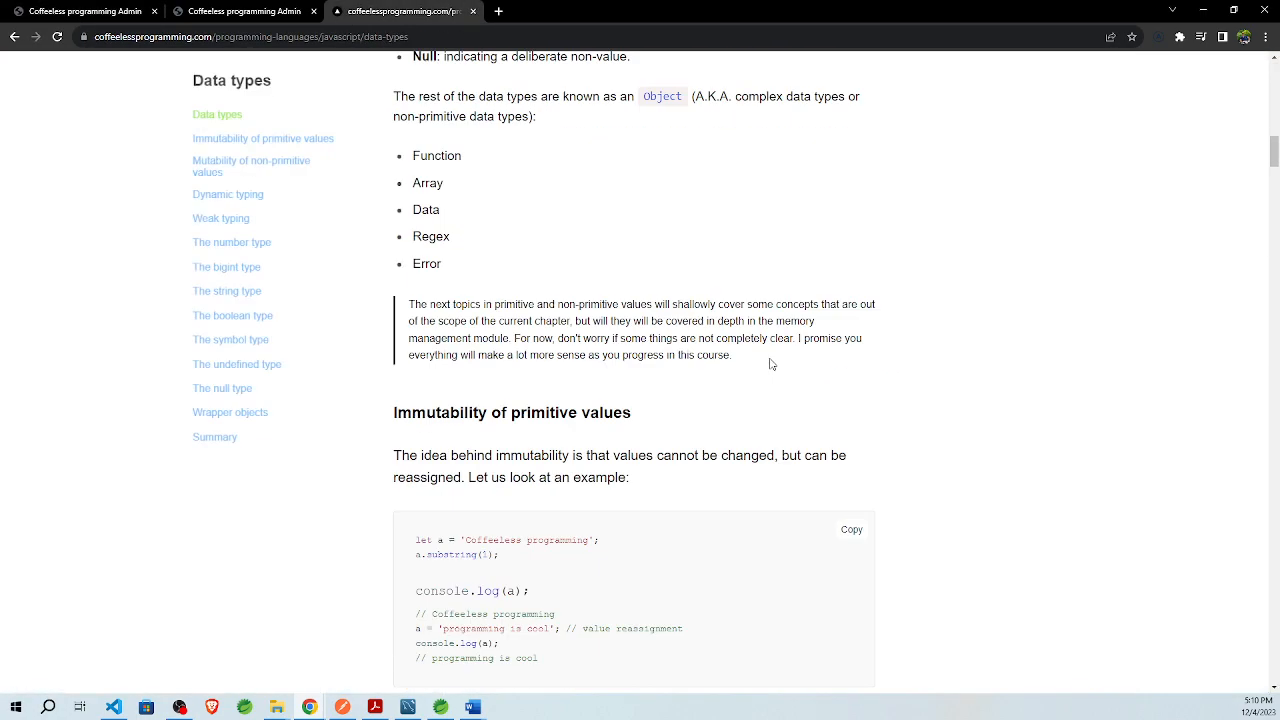
{"action": "scroll", "coordinate": [770, 364], "scroll_direction": "down", "scroll_amount": 10}
{"action": "scroll", "coordinate": [752, 386], "scroll_direction": "up", "scroll_amount": 2}
{"action": "scroll", "coordinate": [752, 386], "scroll_direction": "down", "scroll_amount": 8}
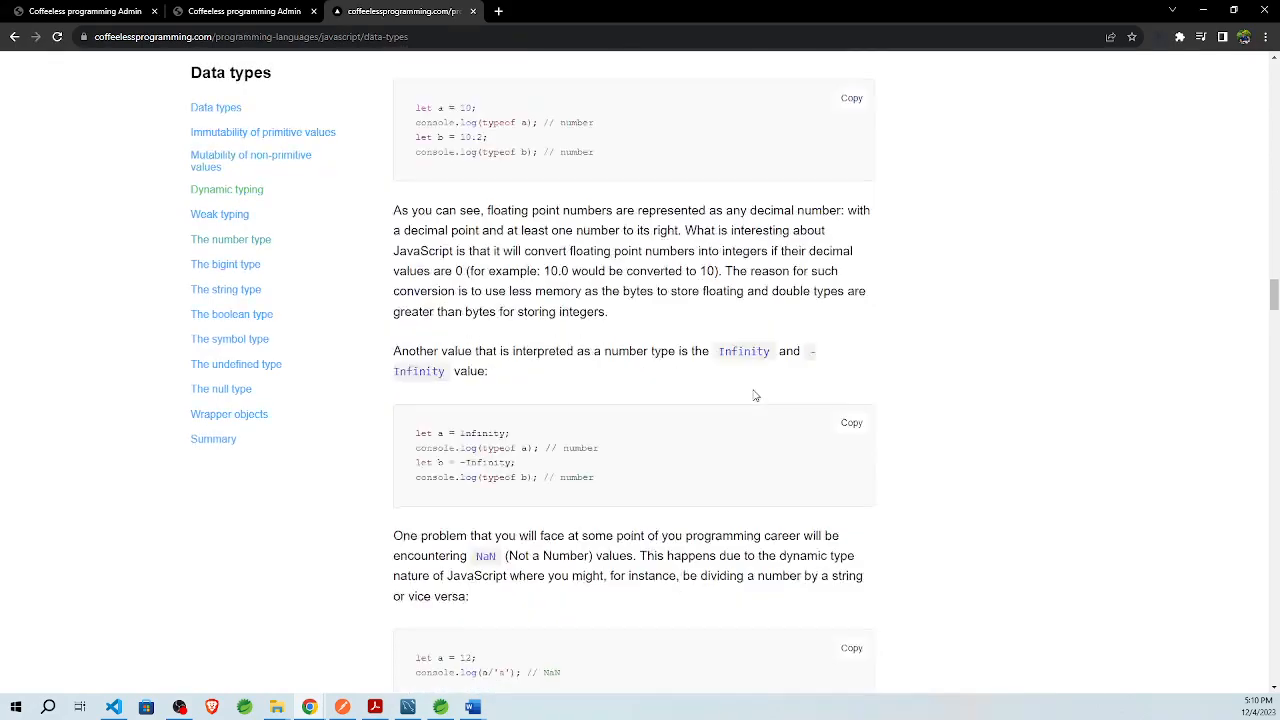
{"action": "scroll", "coordinate": [755, 396], "scroll_direction": "down", "scroll_amount": 20}
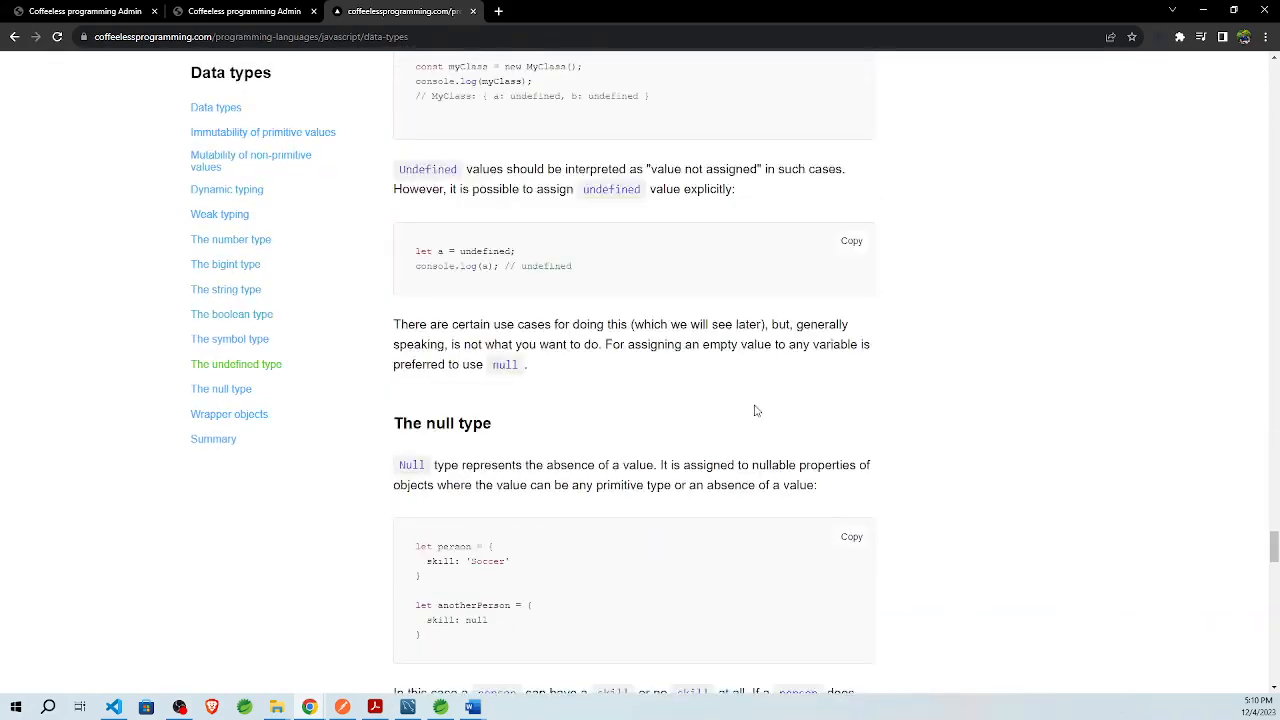
{"action": "scroll", "coordinate": [755, 410], "scroll_direction": "up", "scroll_amount": 7}
{"action": "left_click_drag", "start_coordinate": [780, 272], "coordinate": [443, 174]}
{"action": "left_click", "coordinate": [140, 8]}
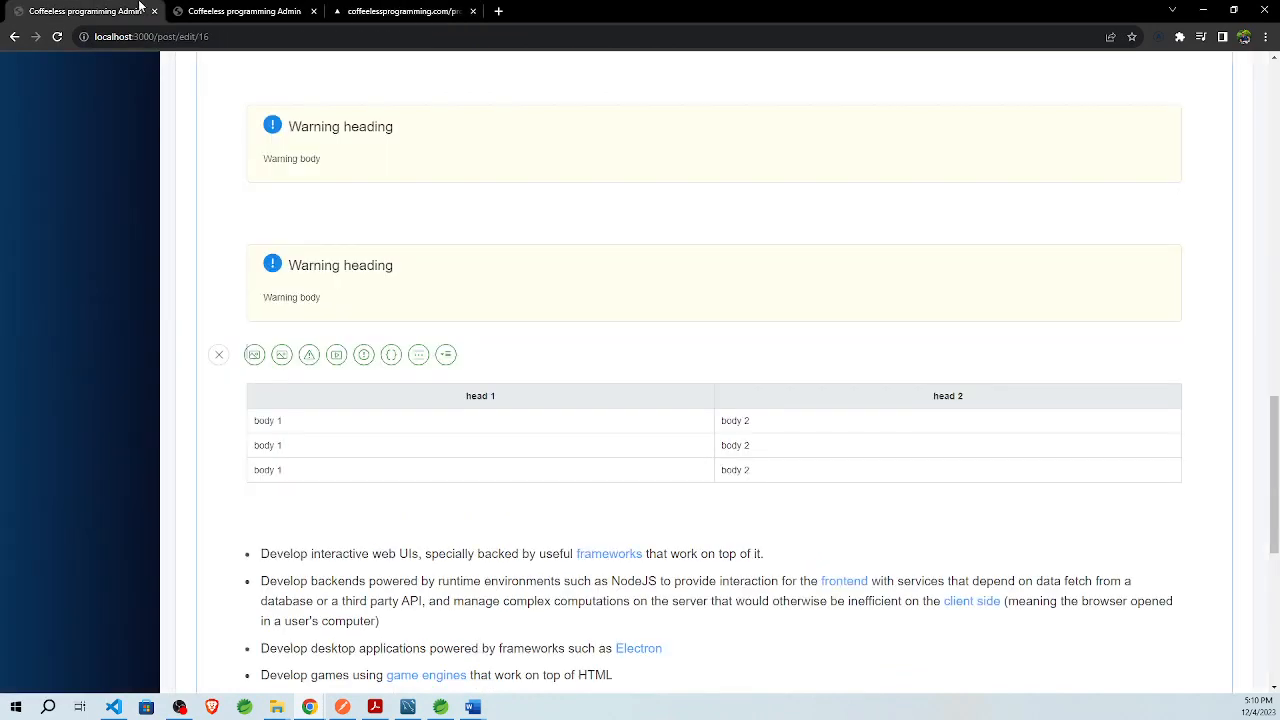
Step: Try to replace the new table's body cell texts, clearing the first cell and entering "sdsdsd" and "sd" in others
{"action": "left_click_drag", "start_coordinate": [322, 446], "coordinate": [286, 458]}
{"action": "key", "text": "ctrl+z"}
{"action": "key", "text": "BackSpace"}
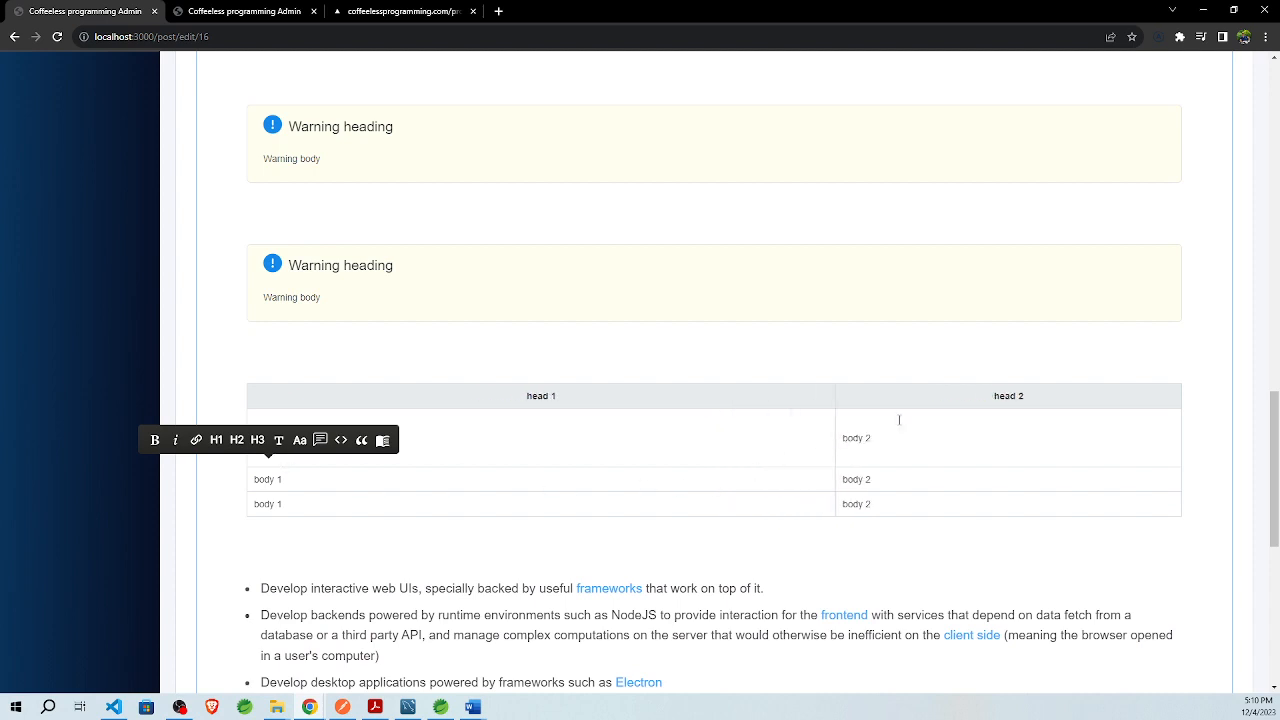
{"action": "left_click_drag", "start_coordinate": [897, 422], "coordinate": [840, 428]}
{"action": "type", "text": "sdsdsd"}
{"action": "left_click_drag", "start_coordinate": [310, 482], "coordinate": [243, 477]}
{"action": "type", "text": "sd"}
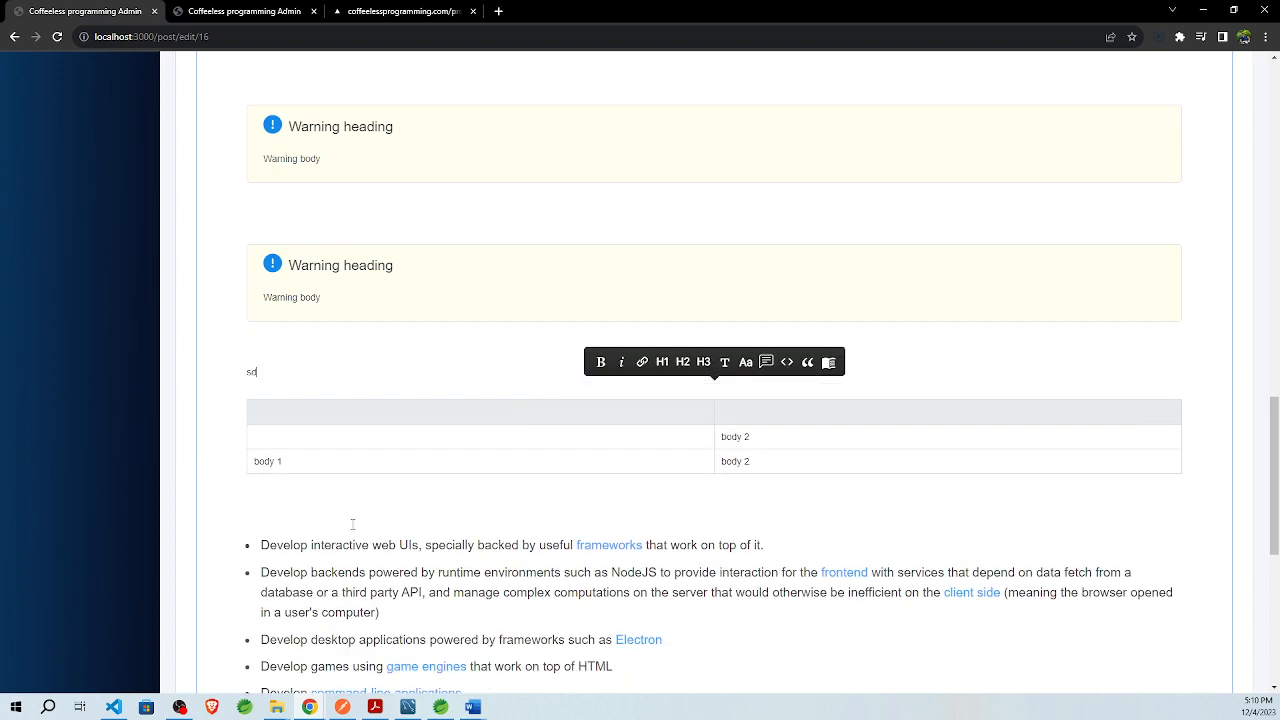
Step: Insert a collapsible titled section on the empty line below the table
{"action": "left_click", "coordinate": [339, 495]}
{"action": "left_click", "coordinate": [221, 509]}
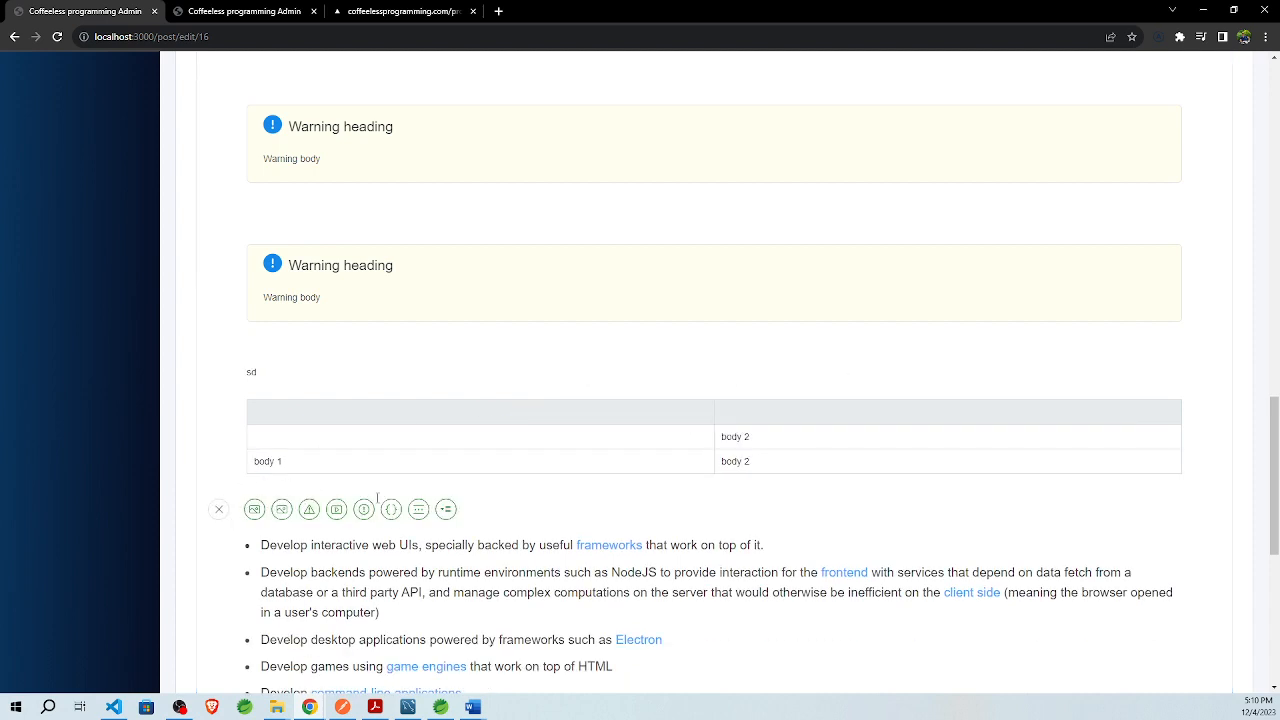
{"action": "left_click", "coordinate": [446, 511]}
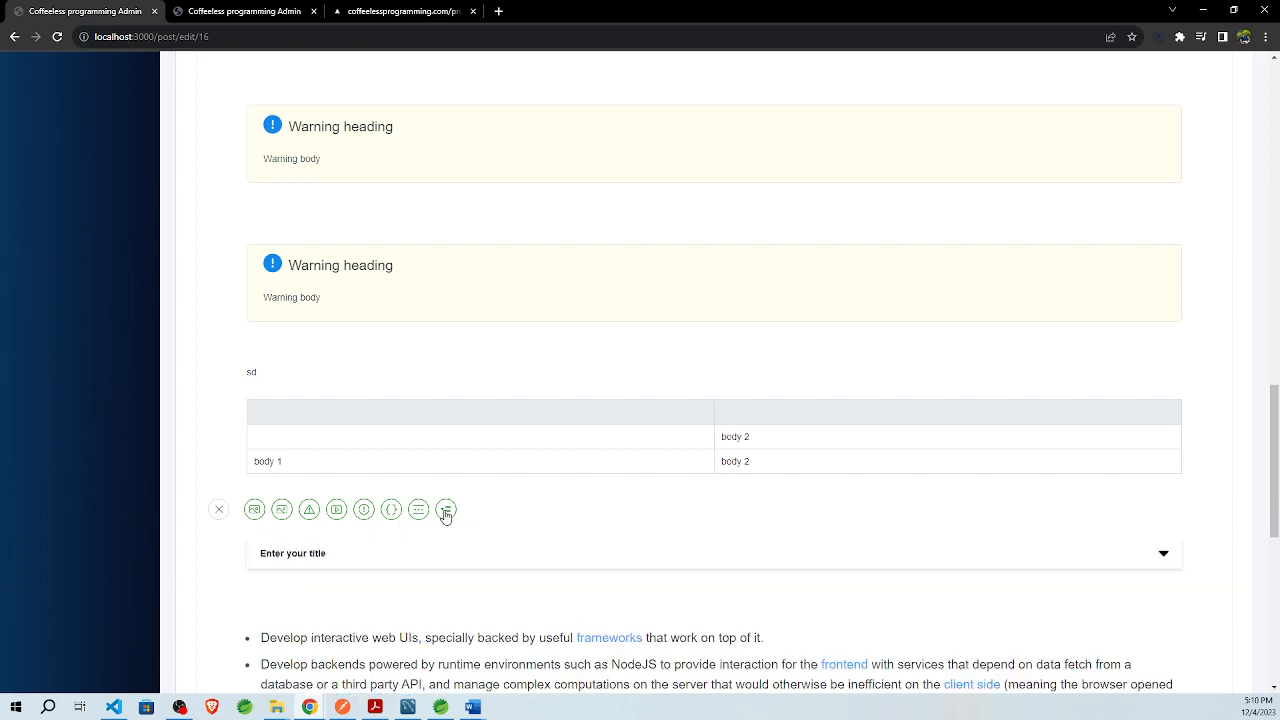
Step: Toggle the new collapsible section, compare it with the question sections on the published Help/FAQ page, and return to the post editor
{"action": "left_click", "coordinate": [1049, 561]}
{"action": "left_click", "coordinate": [1054, 557]}
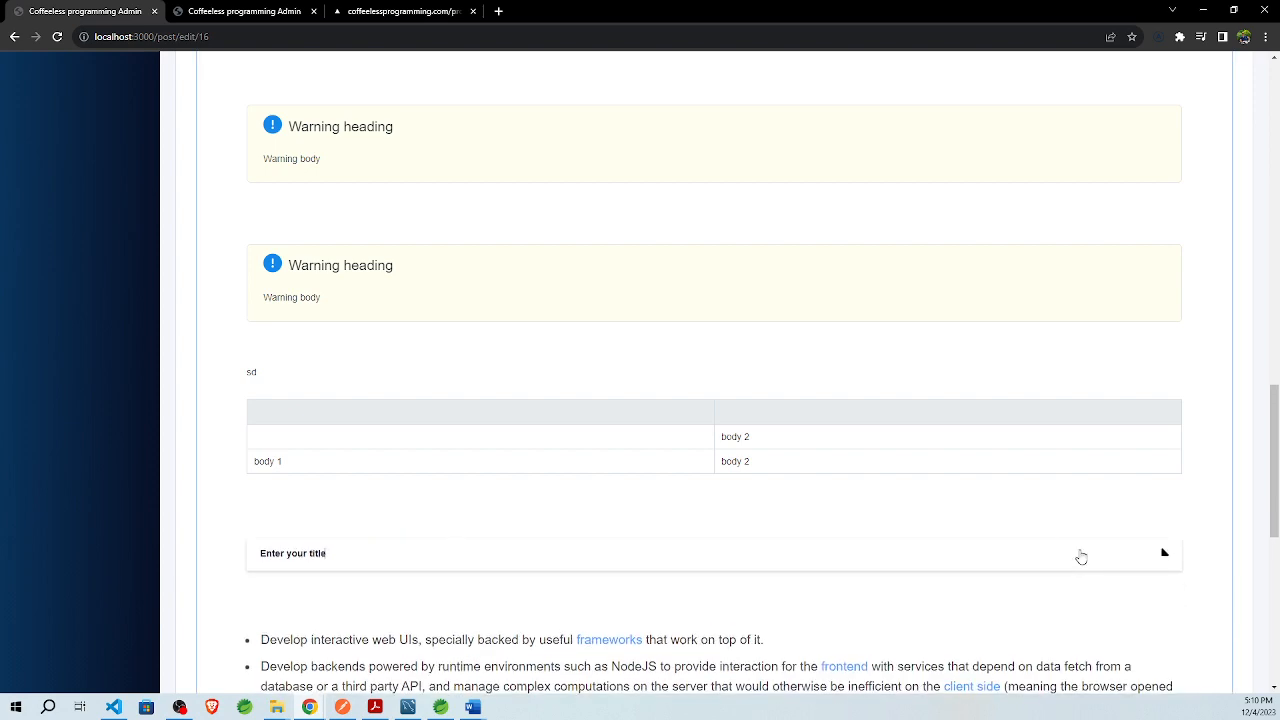
{"action": "left_click", "coordinate": [210, 11]}
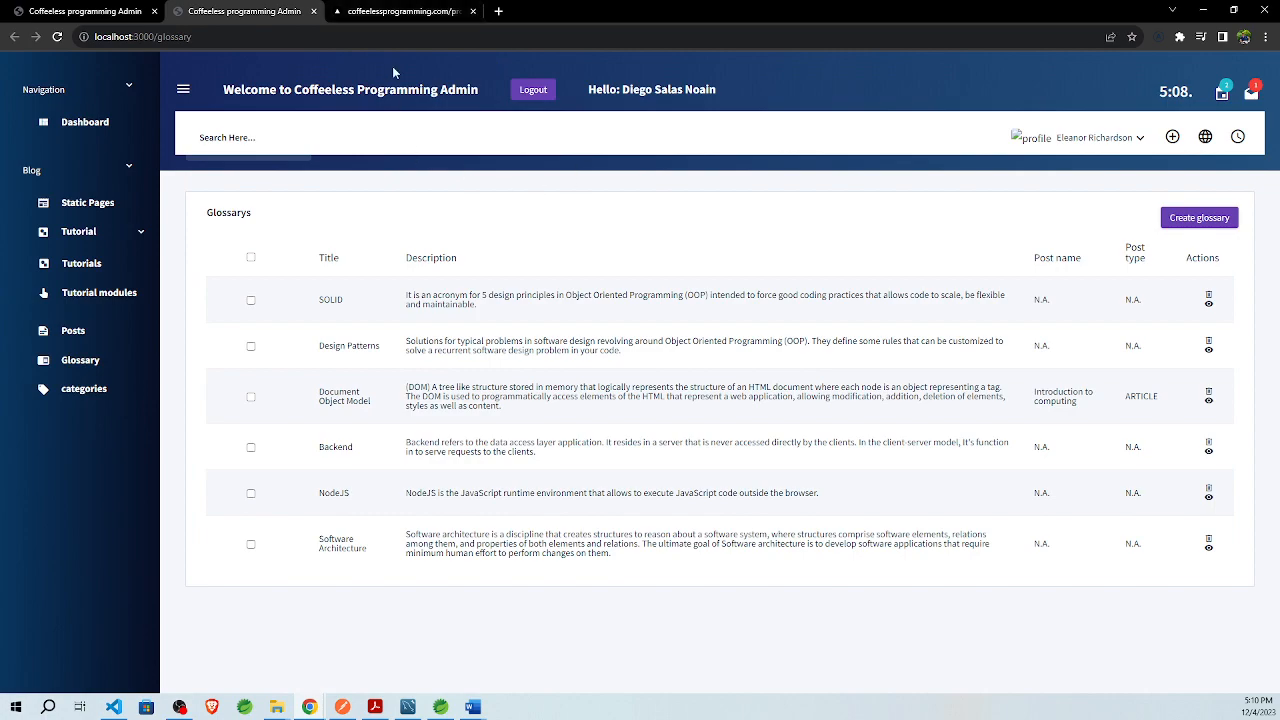
{"action": "left_click", "coordinate": [396, 11]}
{"action": "scroll", "coordinate": [1003, 564], "scroll_direction": "down", "scroll_amount": 5}
{"action": "scroll", "coordinate": [1003, 564], "scroll_direction": "down", "scroll_amount": 10}
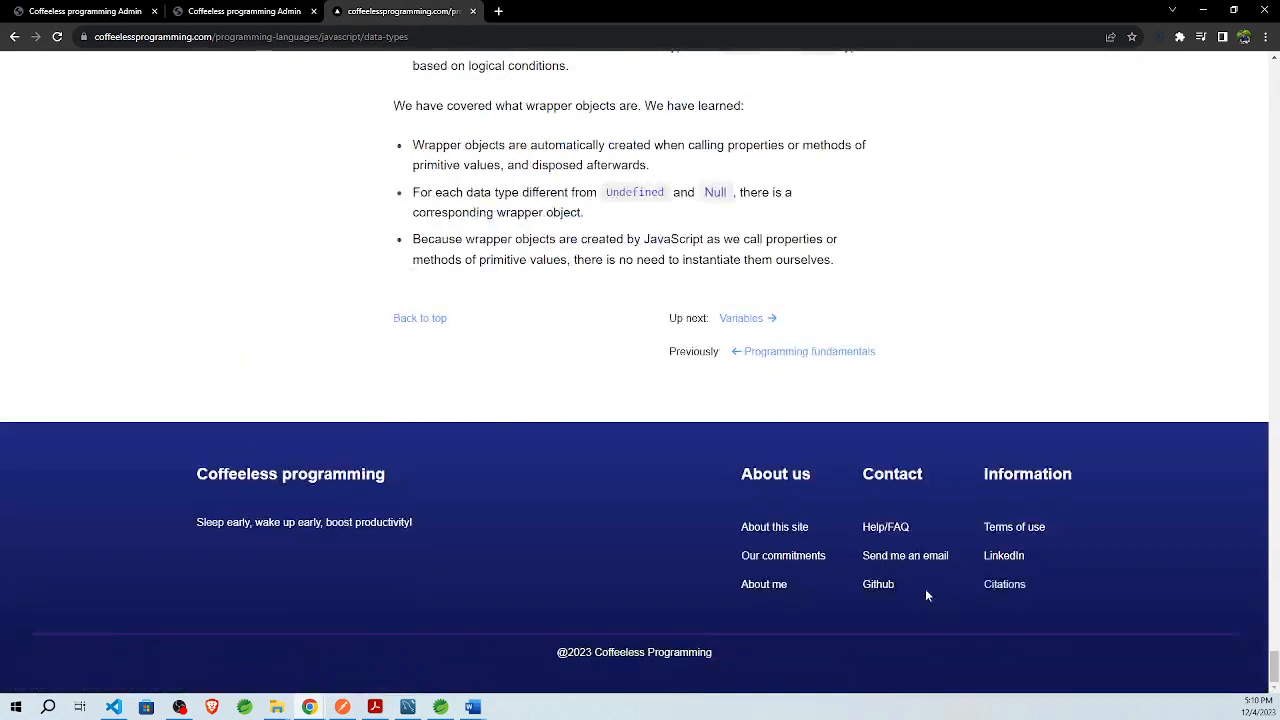
{"action": "left_click", "coordinate": [875, 526]}
{"action": "left_click", "coordinate": [857, 441]}
{"action": "left_click", "coordinate": [857, 441]}
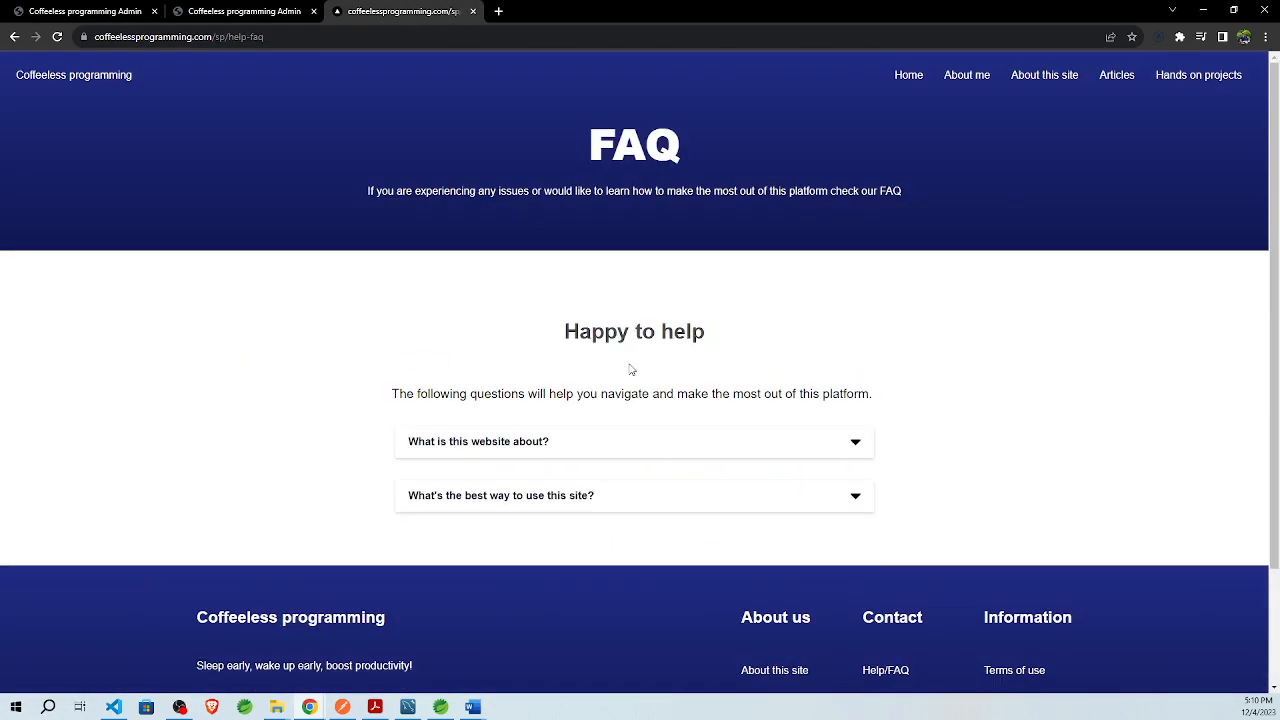
{"action": "left_click", "coordinate": [244, 11]}
{"action": "left_click", "coordinate": [112, 12]}
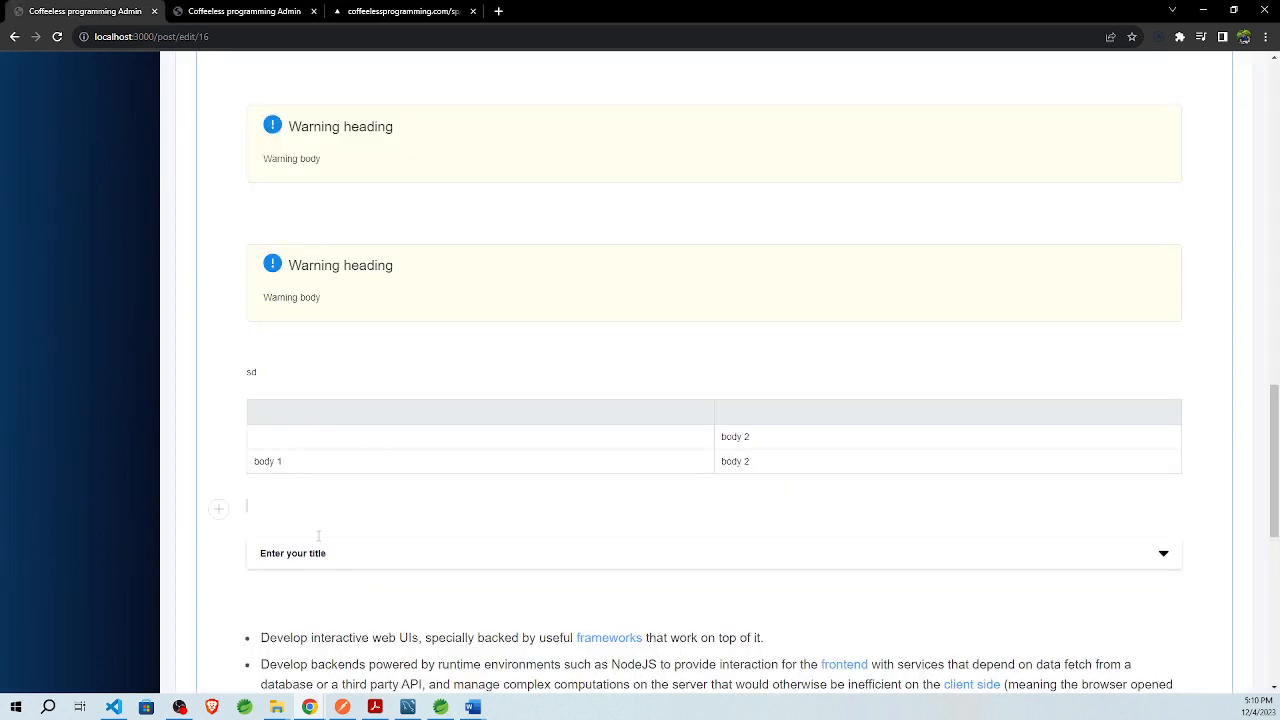
{"action": "left_click", "coordinate": [219, 601]}
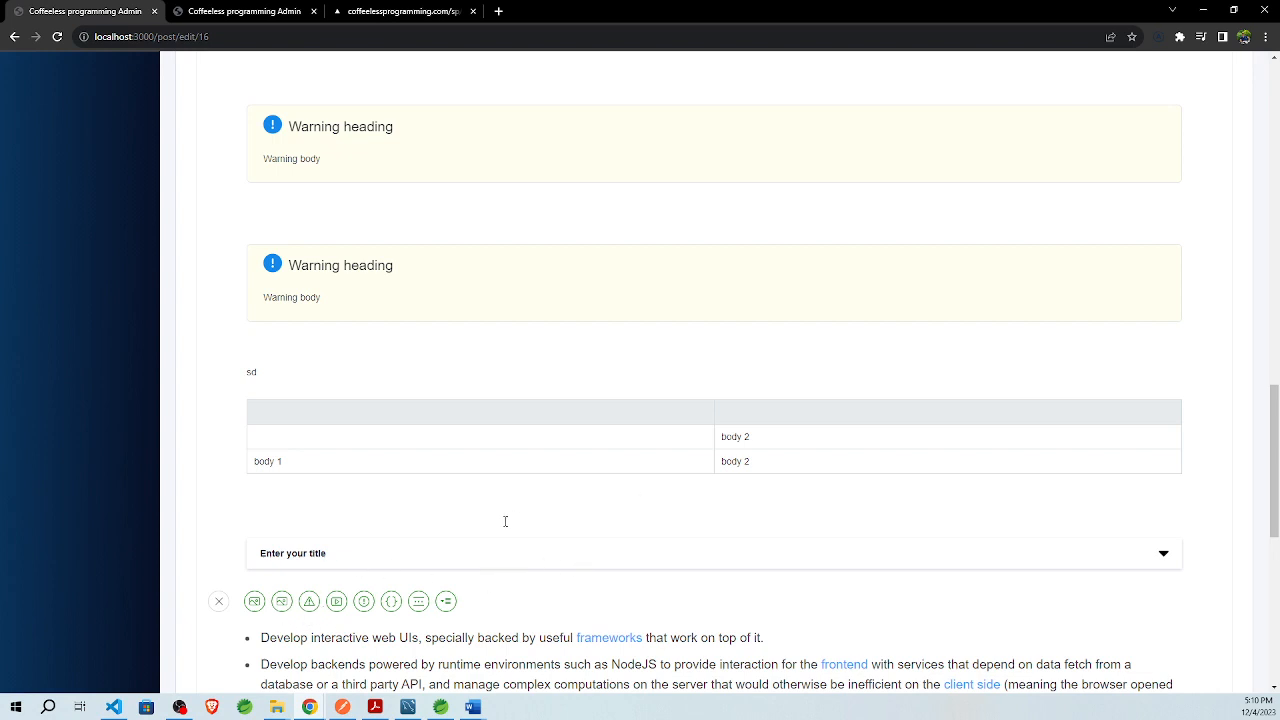
{"action": "left_click", "coordinate": [457, 513]}
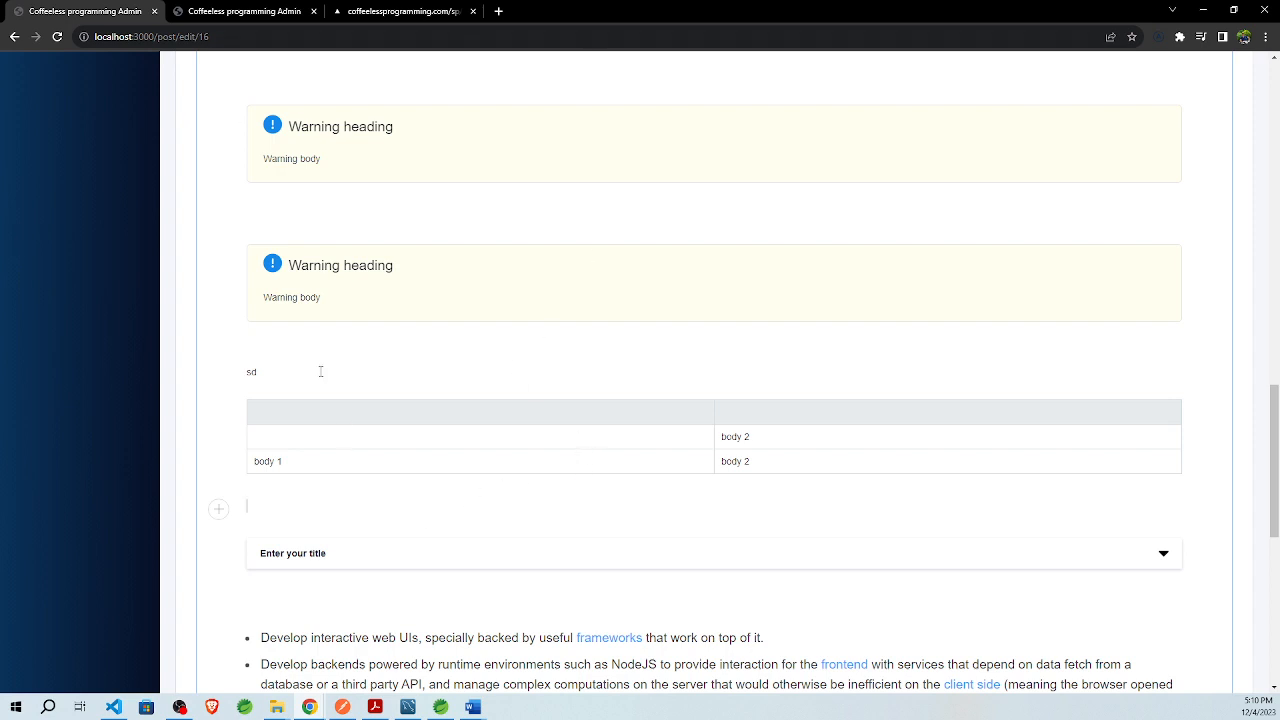
{"action": "double_click", "coordinate": [259, 367]}
{"action": "scroll", "coordinate": [440, 394], "scroll_direction": "up", "scroll_amount": 3}
{"action": "scroll", "coordinate": [498, 426], "scroll_direction": "down", "scroll_amount": 2}
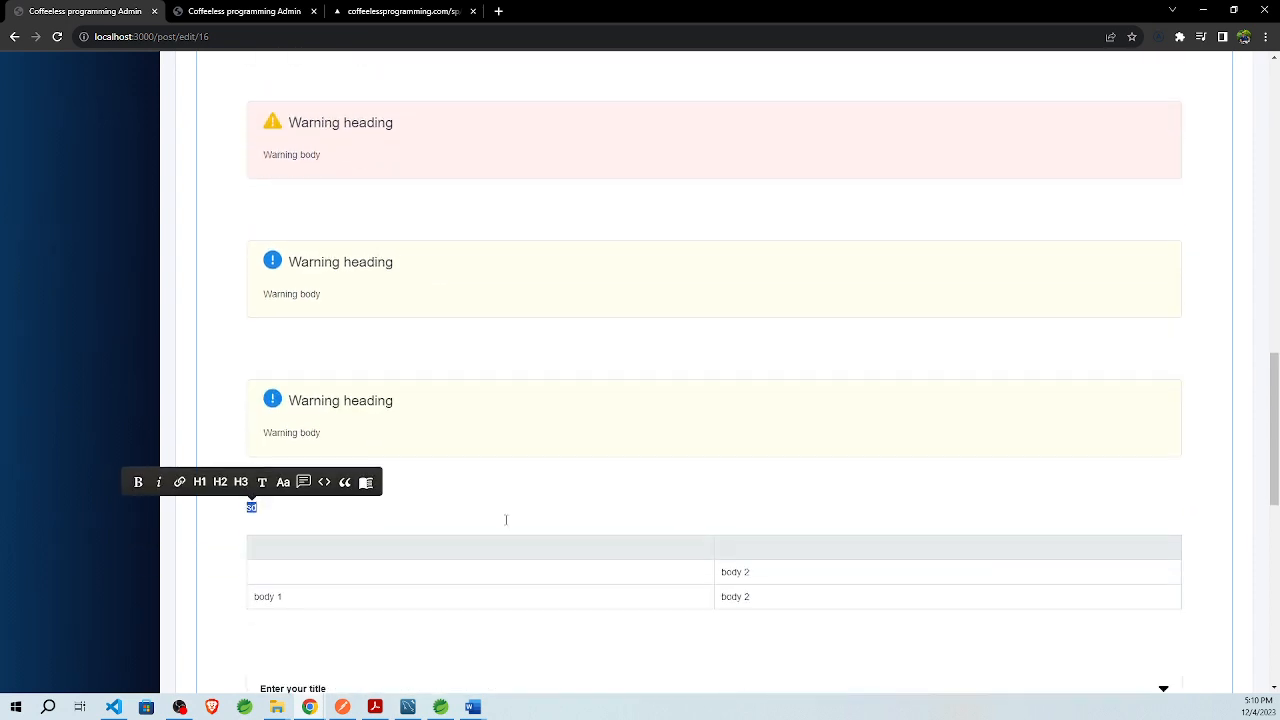
{"action": "left_click", "coordinate": [471, 485]}
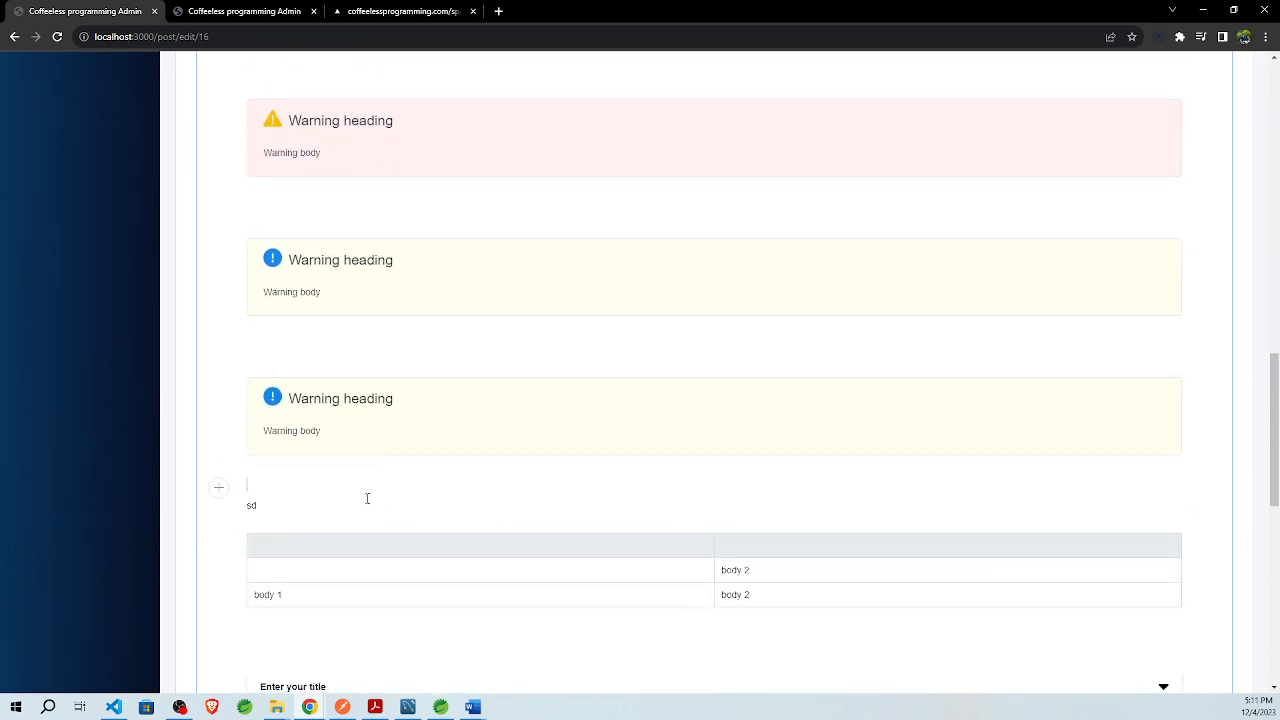
Step: Open the image file browser from the empty line below the collapsible section and close it without choosing a file
{"action": "scroll", "coordinate": [367, 498], "scroll_direction": "down", "scroll_amount": 2}
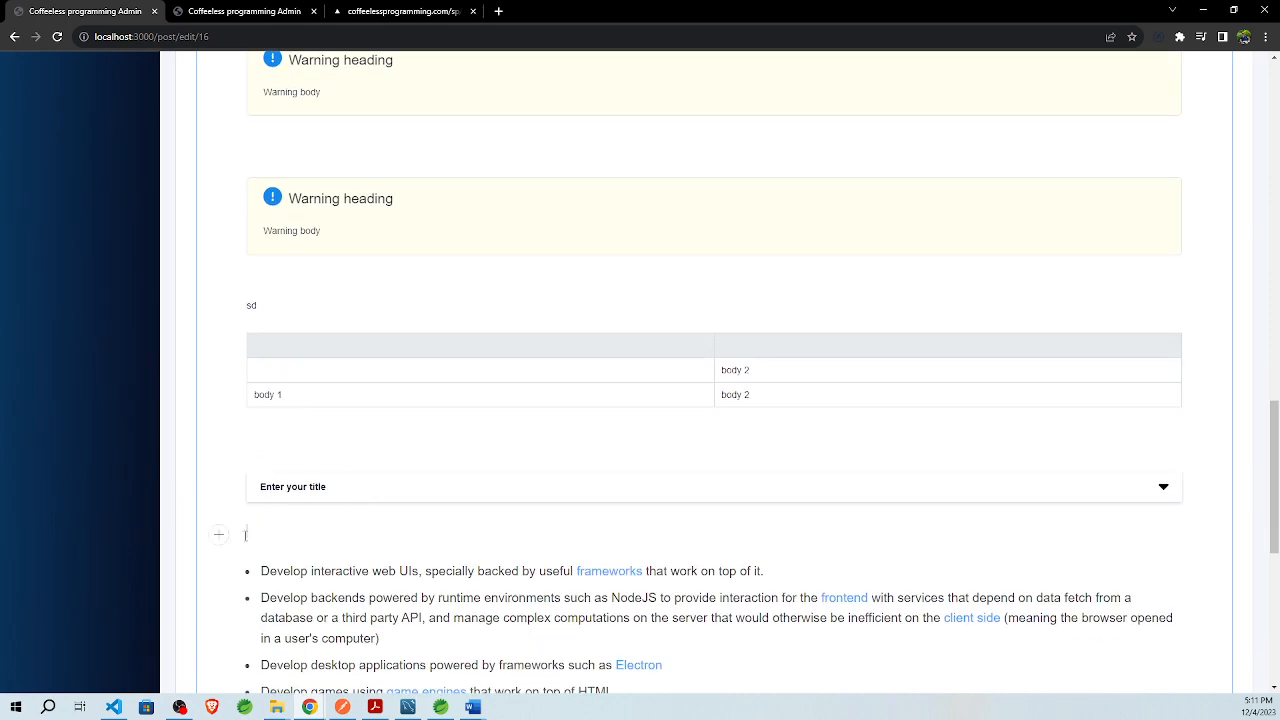
{"action": "left_click", "coordinate": [218, 534]}
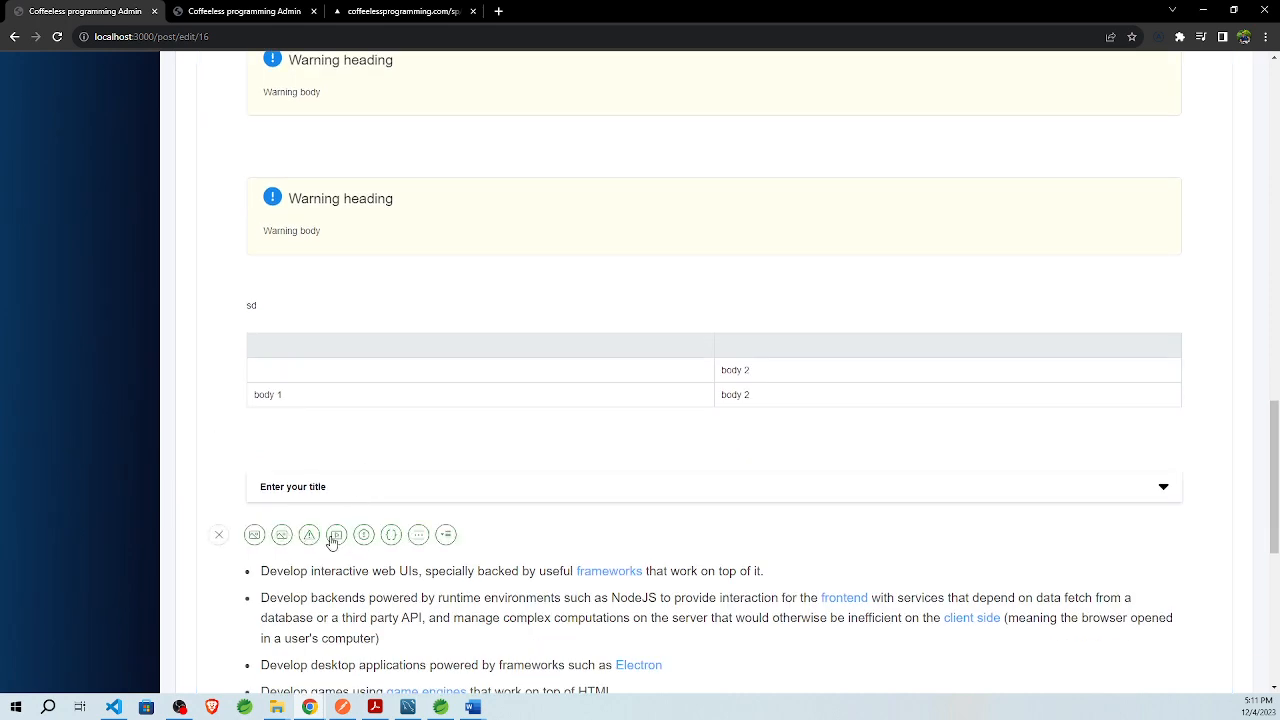
{"action": "left_click", "coordinate": [254, 534]}
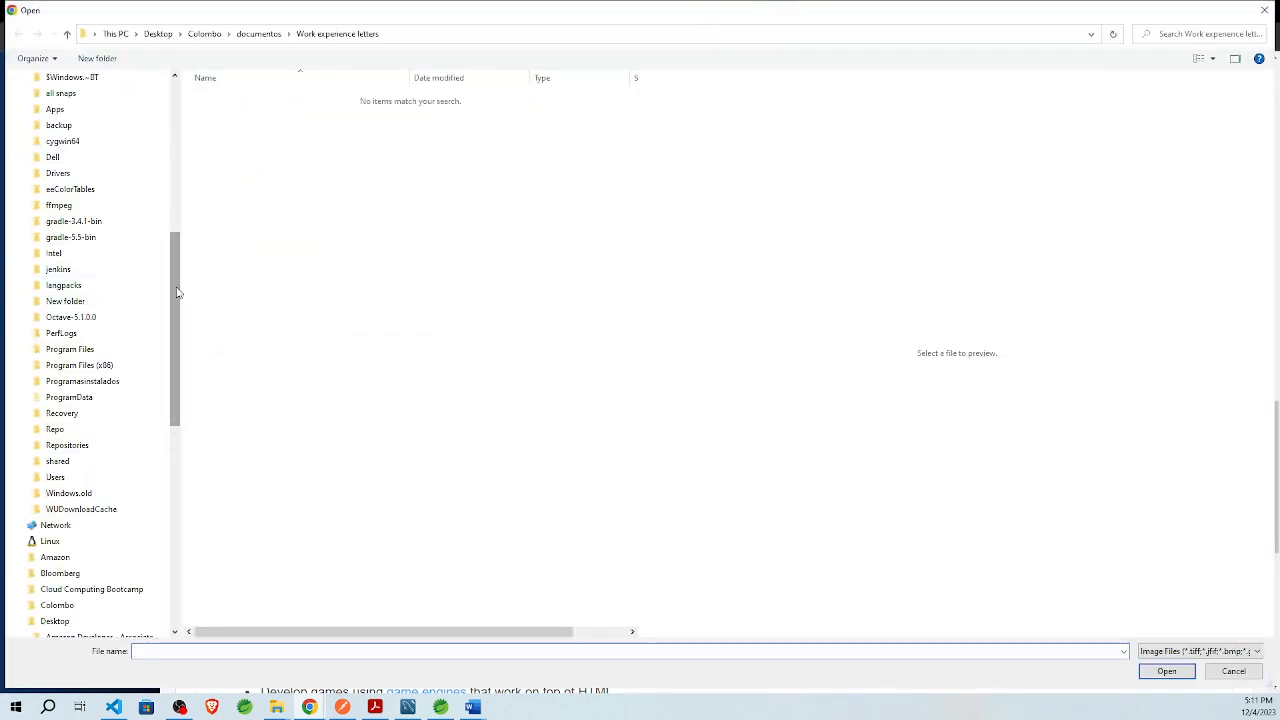
{"action": "left_click_drag", "start_coordinate": [177, 292], "coordinate": [176, 140]}
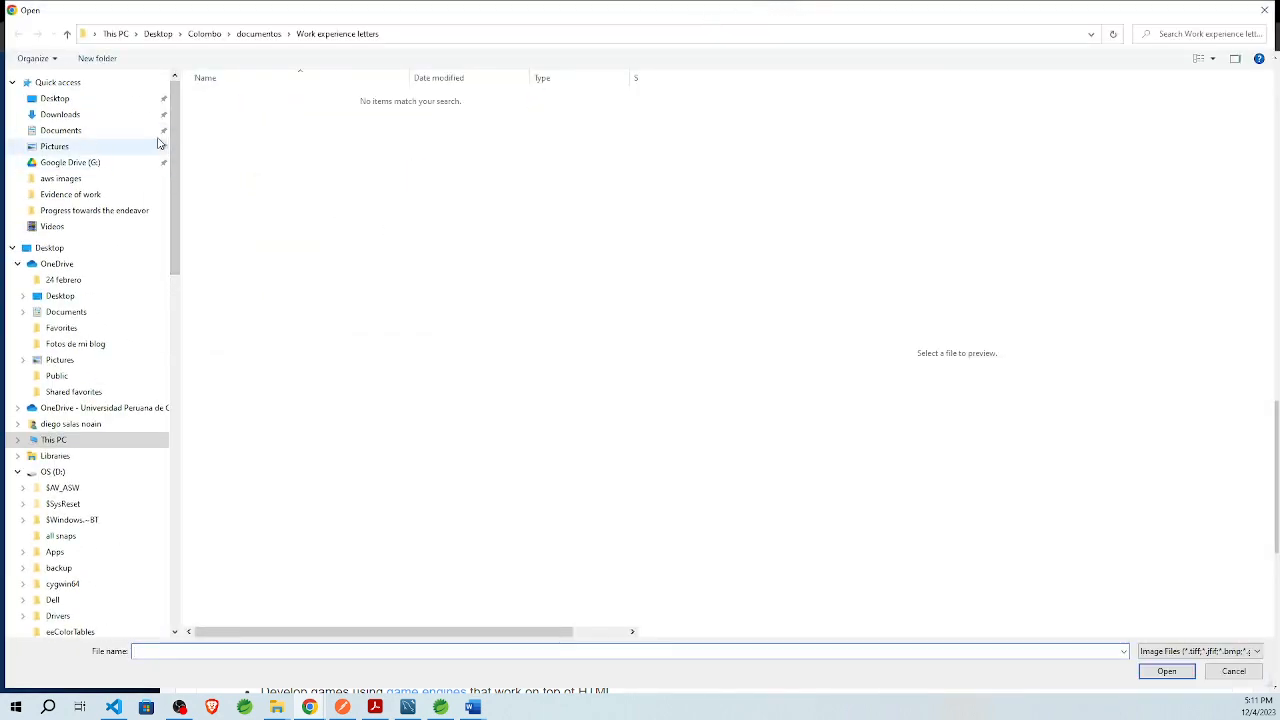
{"action": "left_click", "coordinate": [1264, 11]}
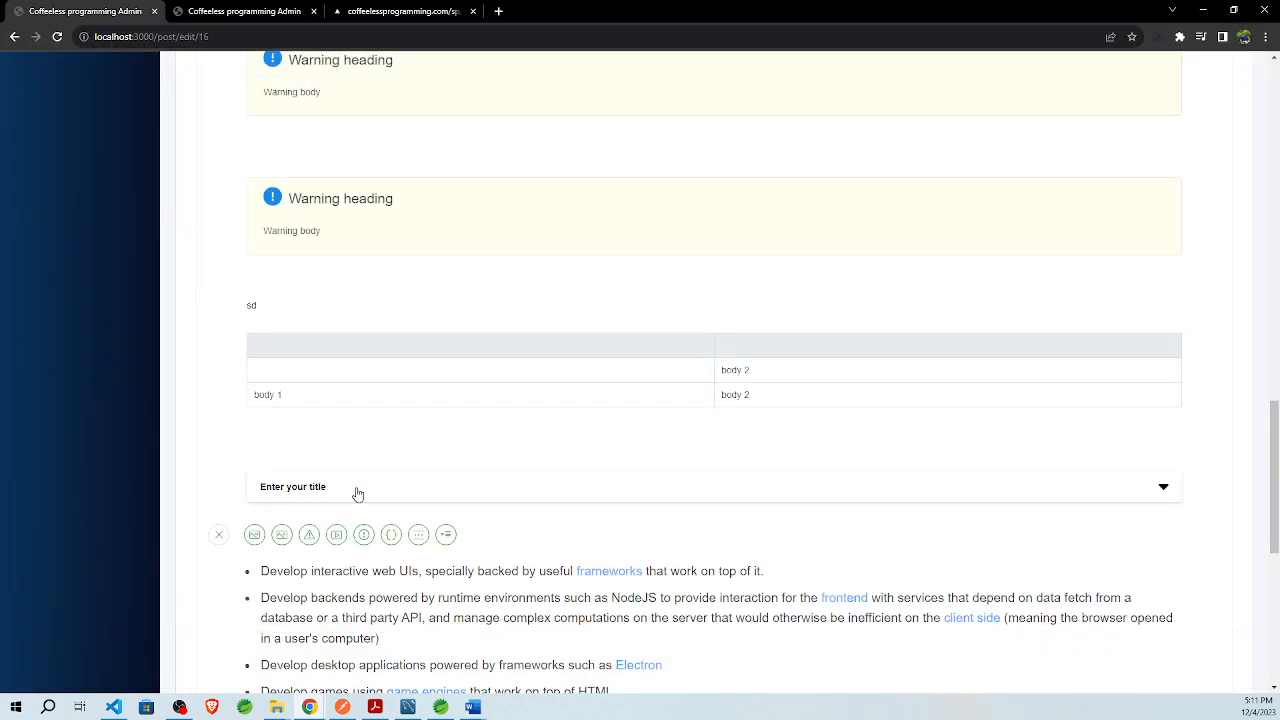
Step: Insert the existing attachment "client-server network architecture.drawio.png" on the empty line below the collapsible section
{"action": "left_click", "coordinate": [280, 538]}
{"action": "scroll", "coordinate": [591, 374], "scroll_direction": "down", "scroll_amount": 3}
{"action": "scroll", "coordinate": [623, 375], "scroll_direction": "down", "scroll_amount": 10}
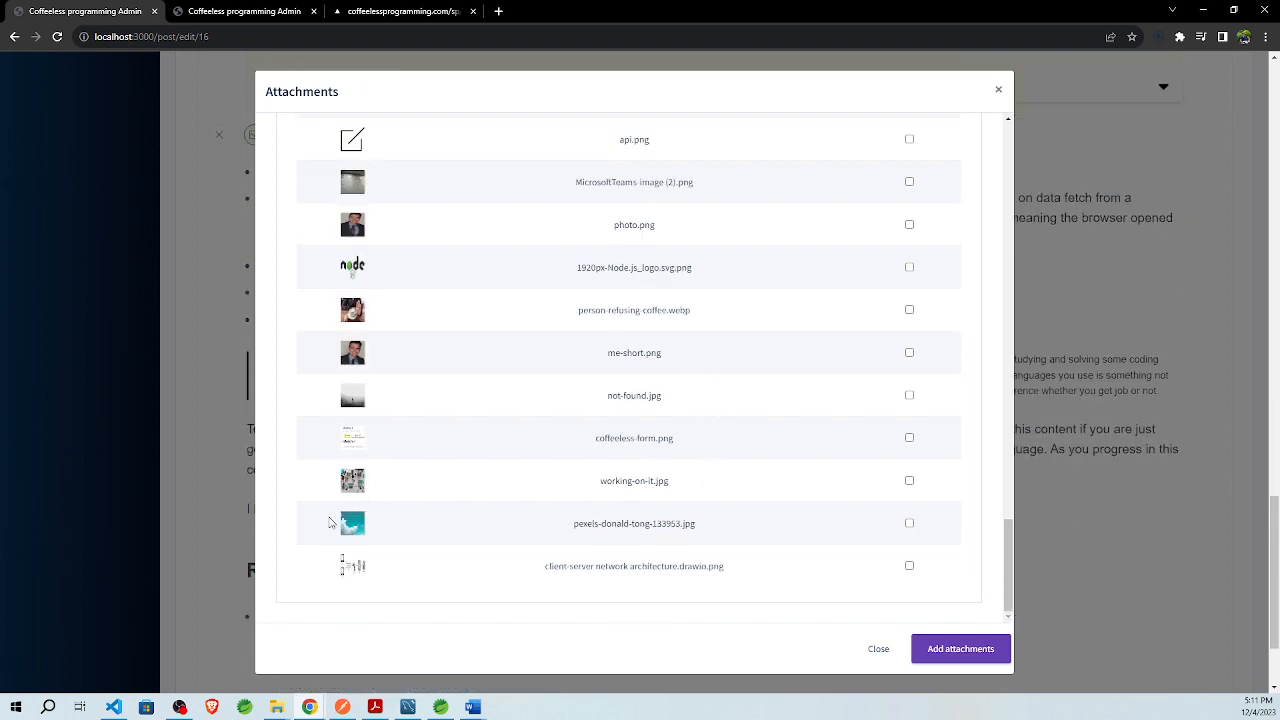
{"action": "left_click", "coordinate": [910, 525]}
{"action": "left_click", "coordinate": [910, 525]}
{"action": "left_click", "coordinate": [909, 566]}
{"action": "left_click", "coordinate": [957, 655]}
{"action": "scroll", "coordinate": [810, 418], "scroll_direction": "up", "scroll_amount": 2}
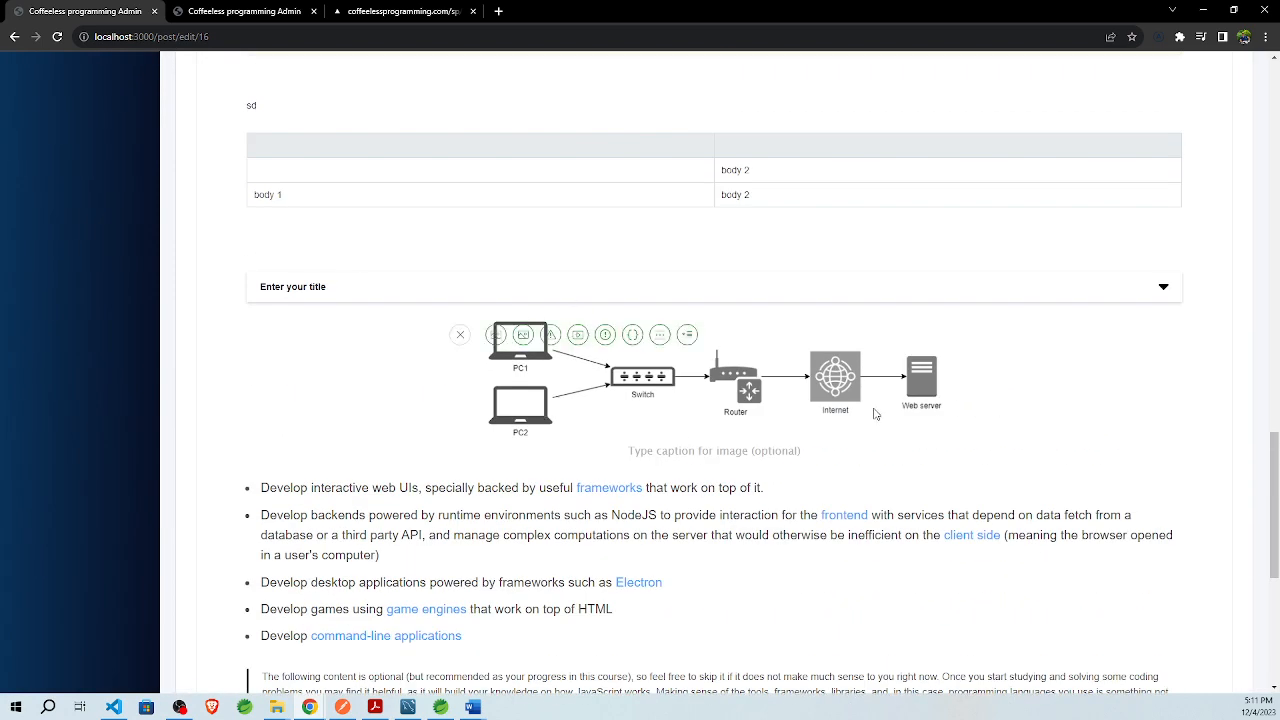
Step: Caption the inserted network diagram "fgfgfgfg"
{"action": "left_click", "coordinate": [800, 450]}
{"action": "type", "text": "fgfgfgfg"}
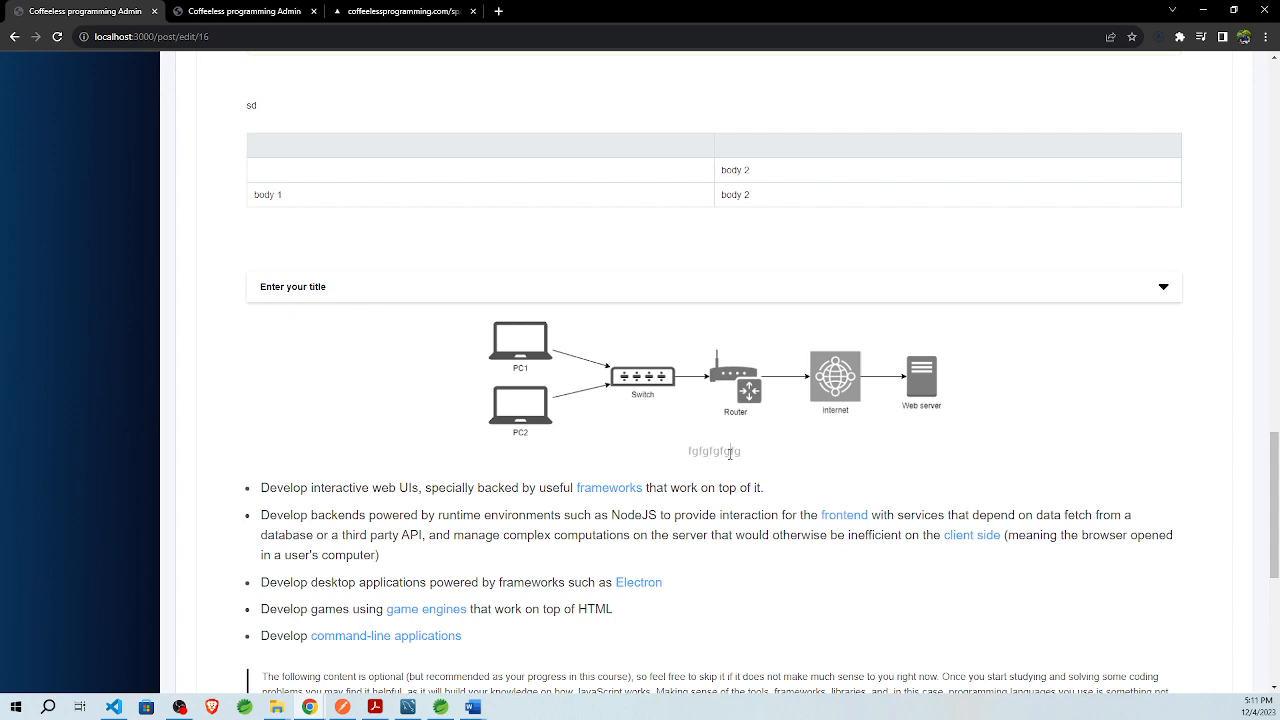
Step: Delete the network diagram's caption and remove the empty line left between the image and the bulleted list
{"action": "key", "text": "ctrl+a"}
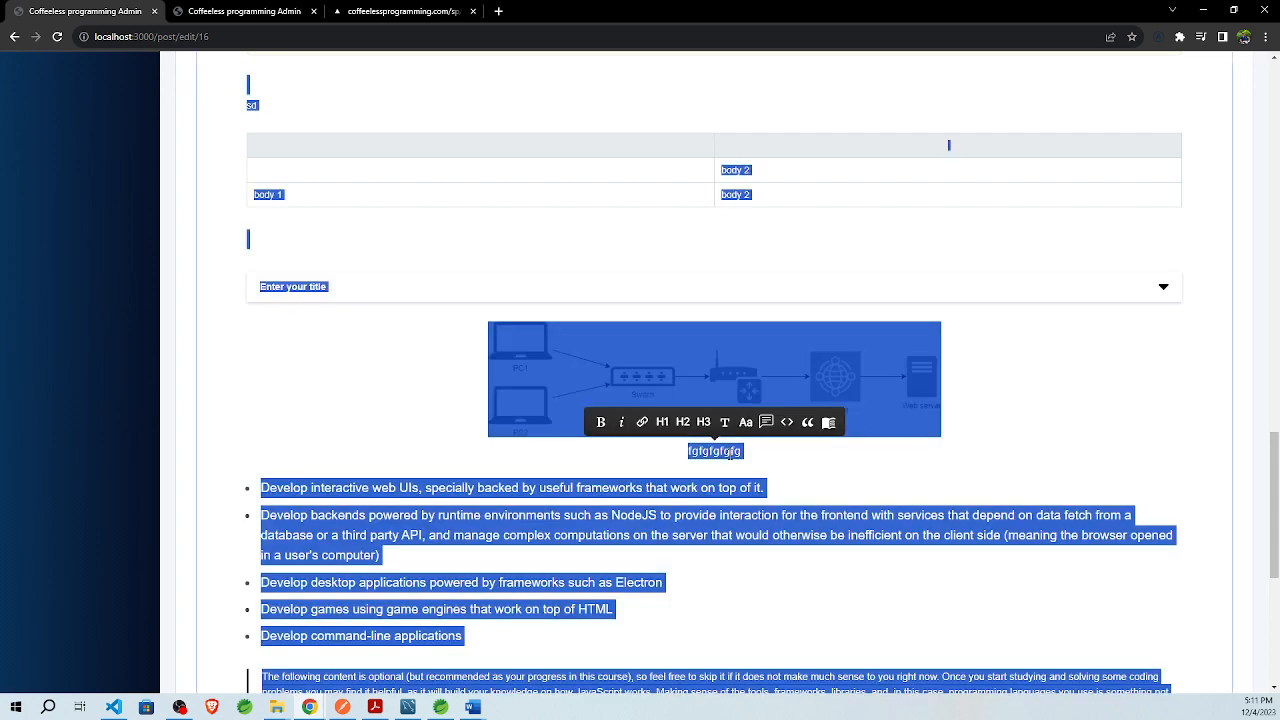
{"action": "double_click", "coordinate": [729, 453]}
{"action": "key", "text": "BackSpace"}
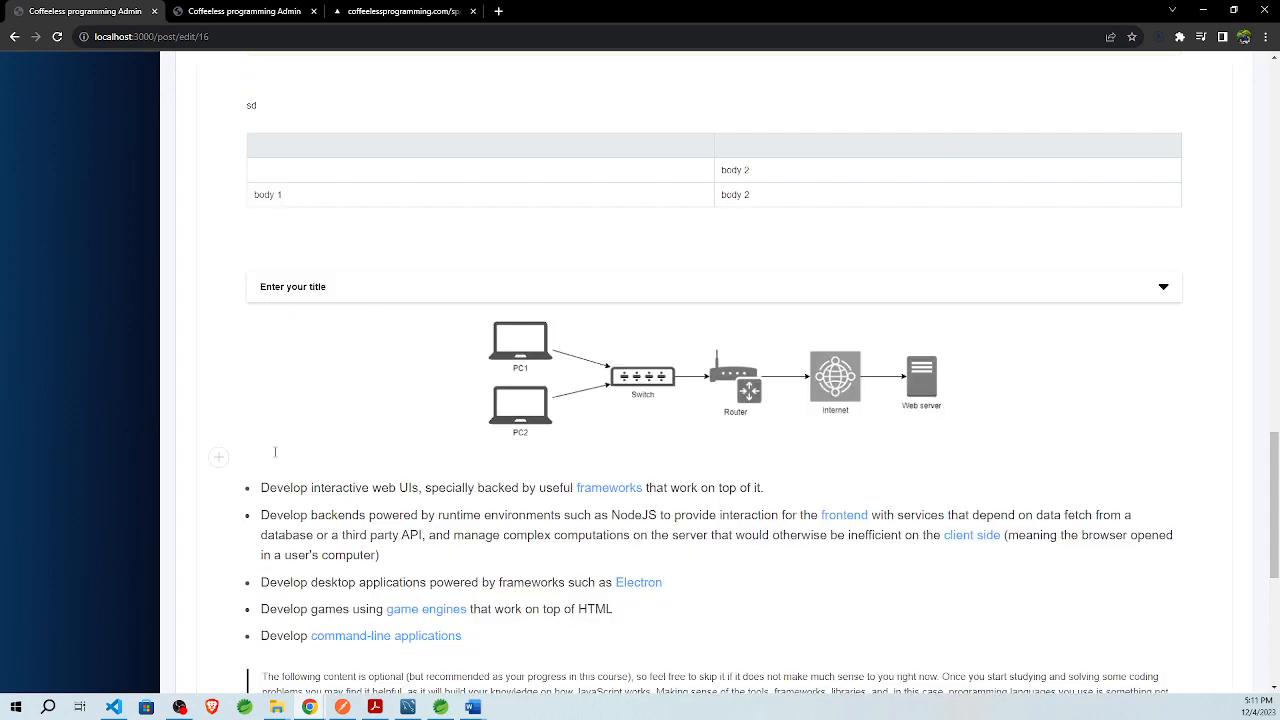
{"action": "left_click", "coordinate": [219, 457]}
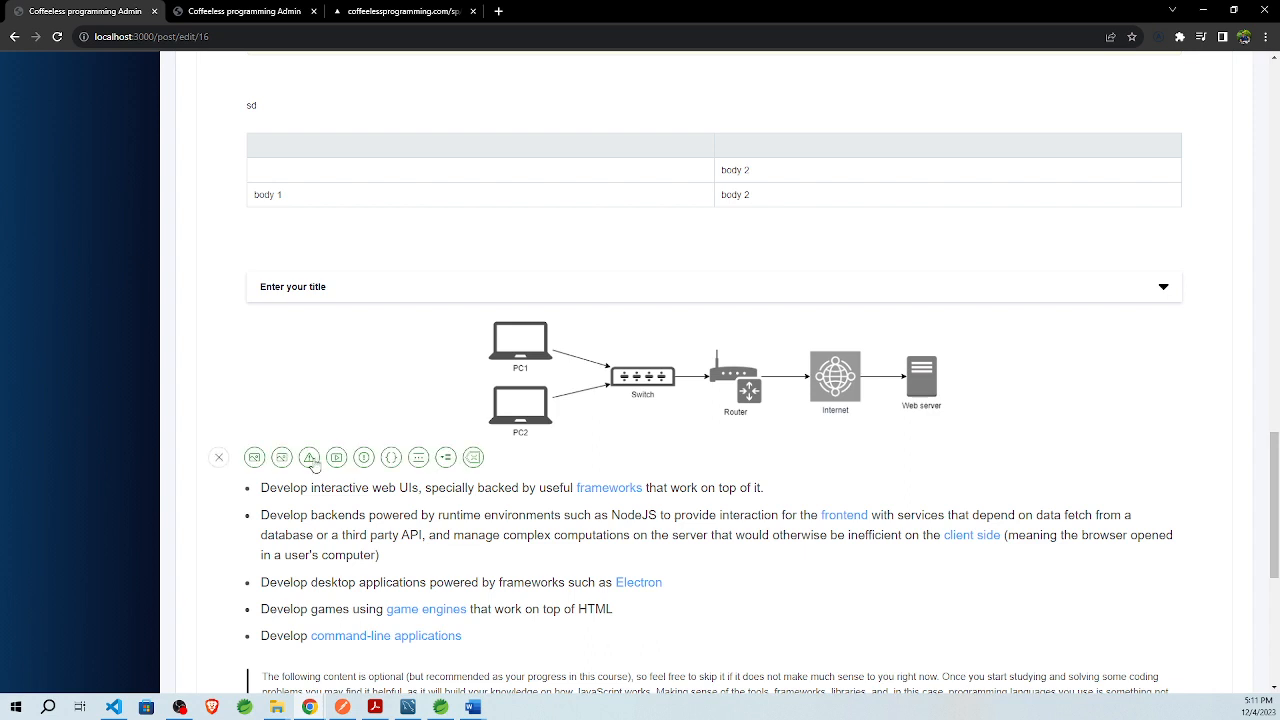
{"action": "left_click", "coordinate": [473, 460]}
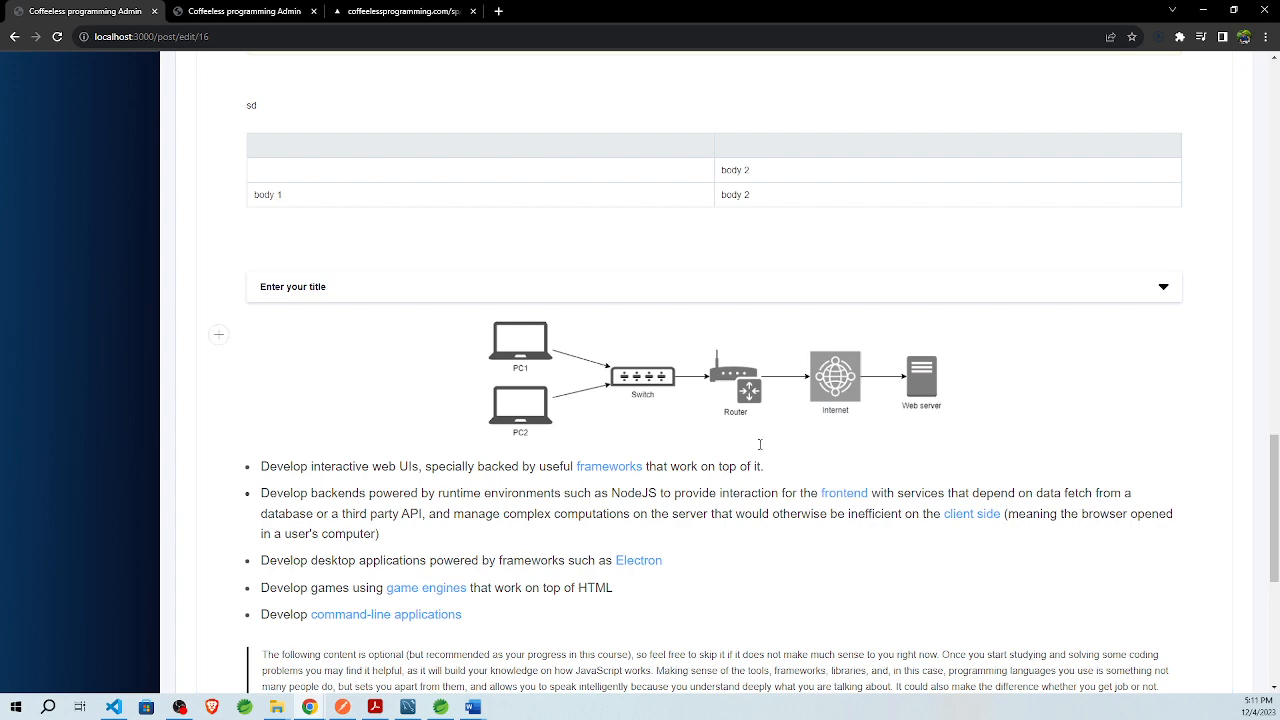
Step: Go back to the published Data types page to examine its content blocks, and return to the post editor
{"action": "left_click", "coordinate": [357, 11]}
{"action": "left_click", "coordinate": [256, 10]}
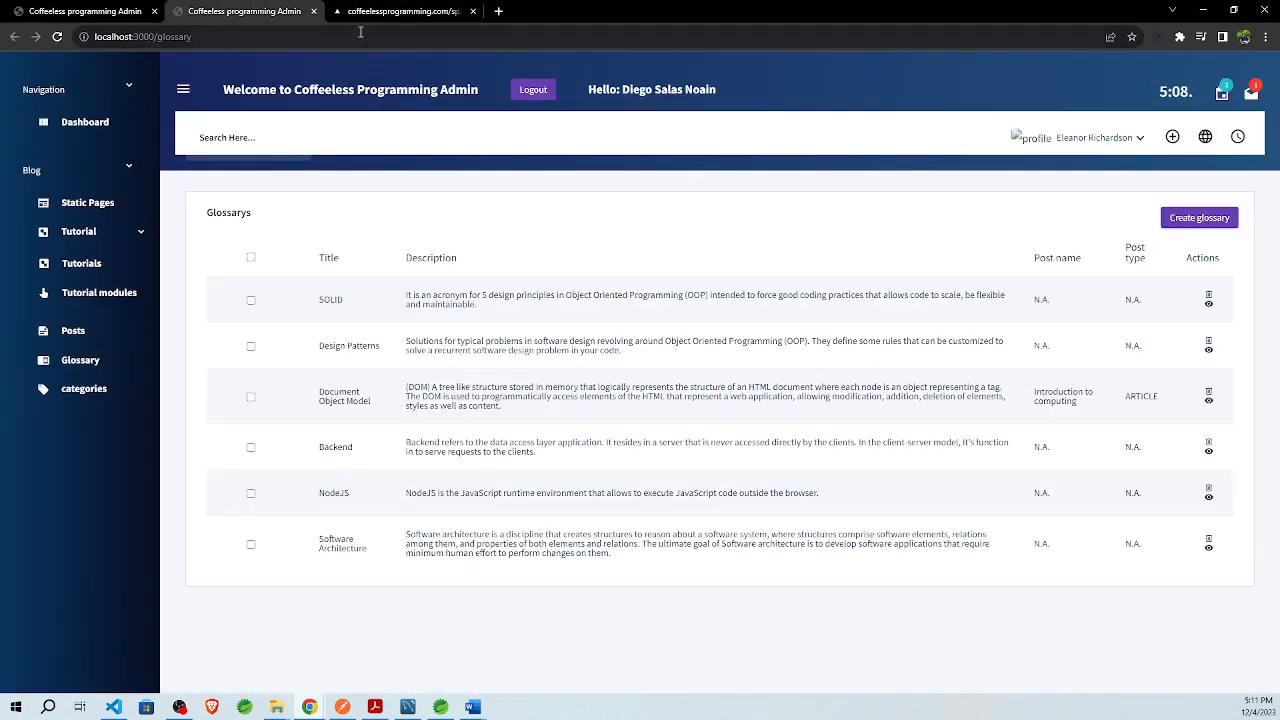
{"action": "left_click", "coordinate": [362, 10]}
{"action": "key", "text": "alt+Left"}
{"action": "scroll", "coordinate": [660, 330], "scroll_direction": "down", "scroll_amount": 20}
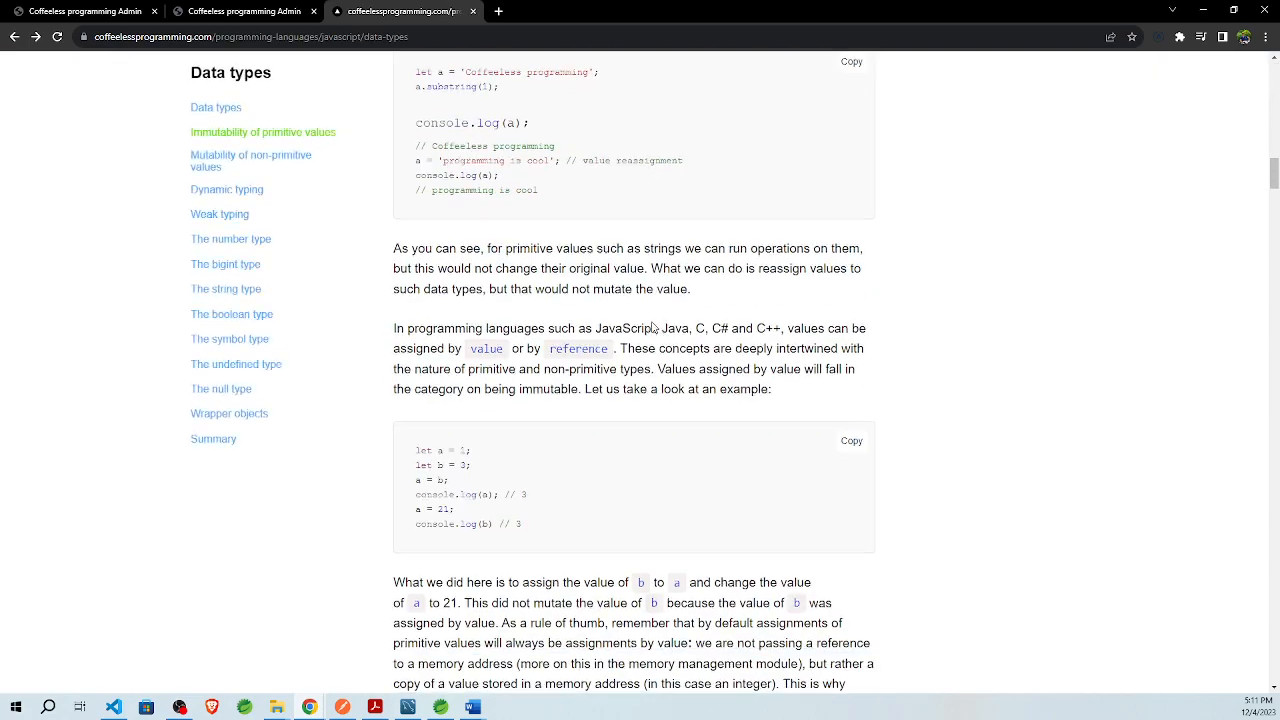
{"action": "scroll", "coordinate": [665, 300], "scroll_direction": "up", "scroll_amount": 10}
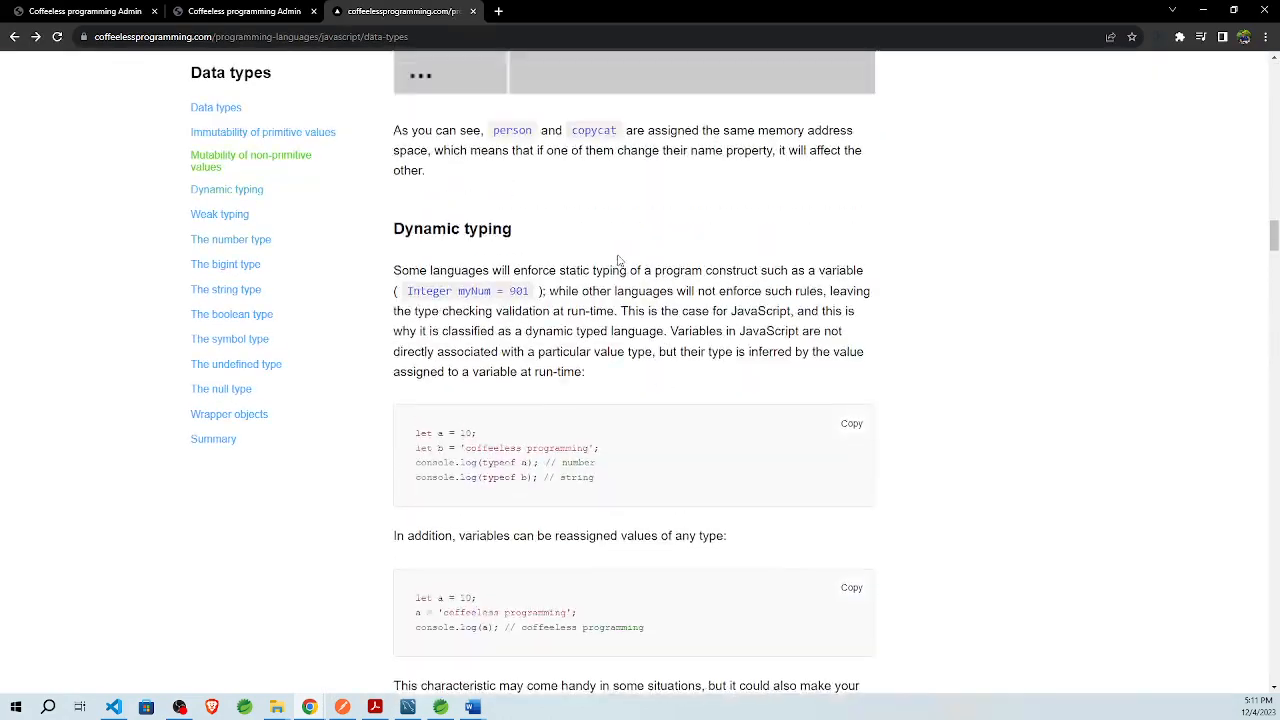
{"action": "left_click", "coordinate": [240, 11]}
{"action": "left_click", "coordinate": [85, 11]}
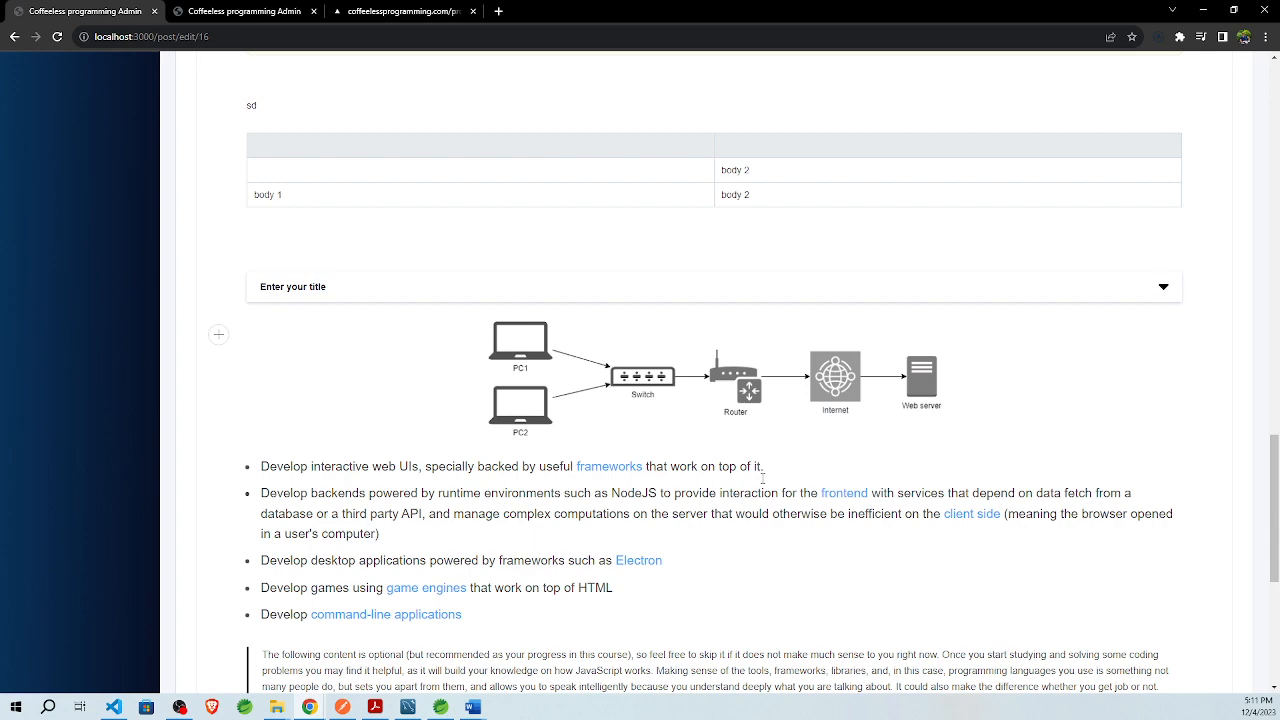
{"action": "left_click", "coordinate": [251, 11]}
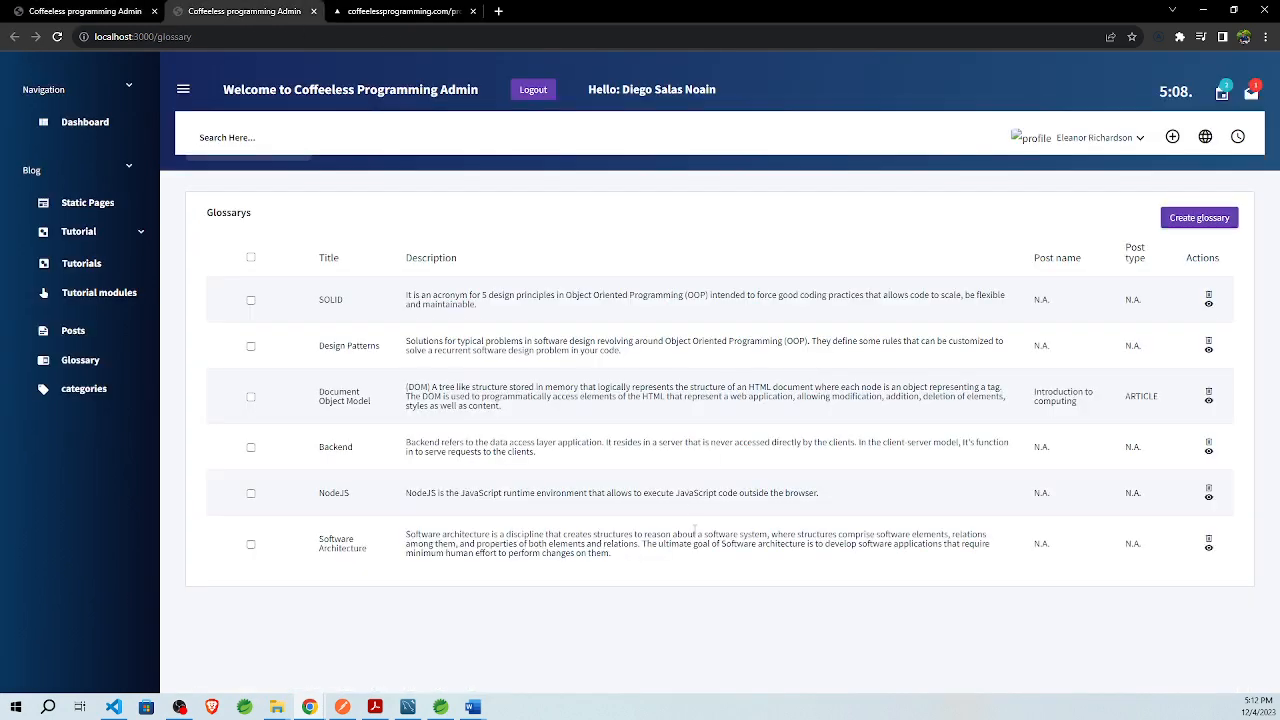
{"action": "left_click", "coordinate": [436, 11]}
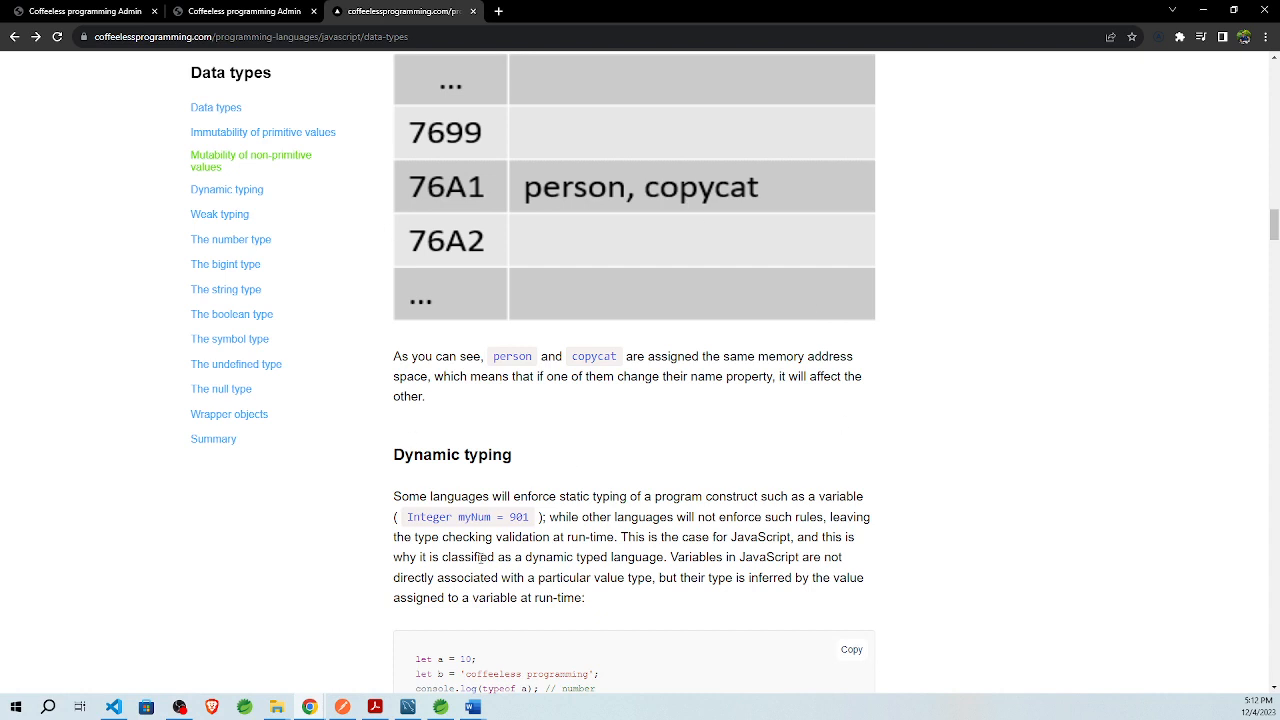
{"action": "left_click", "coordinate": [214, 6]}
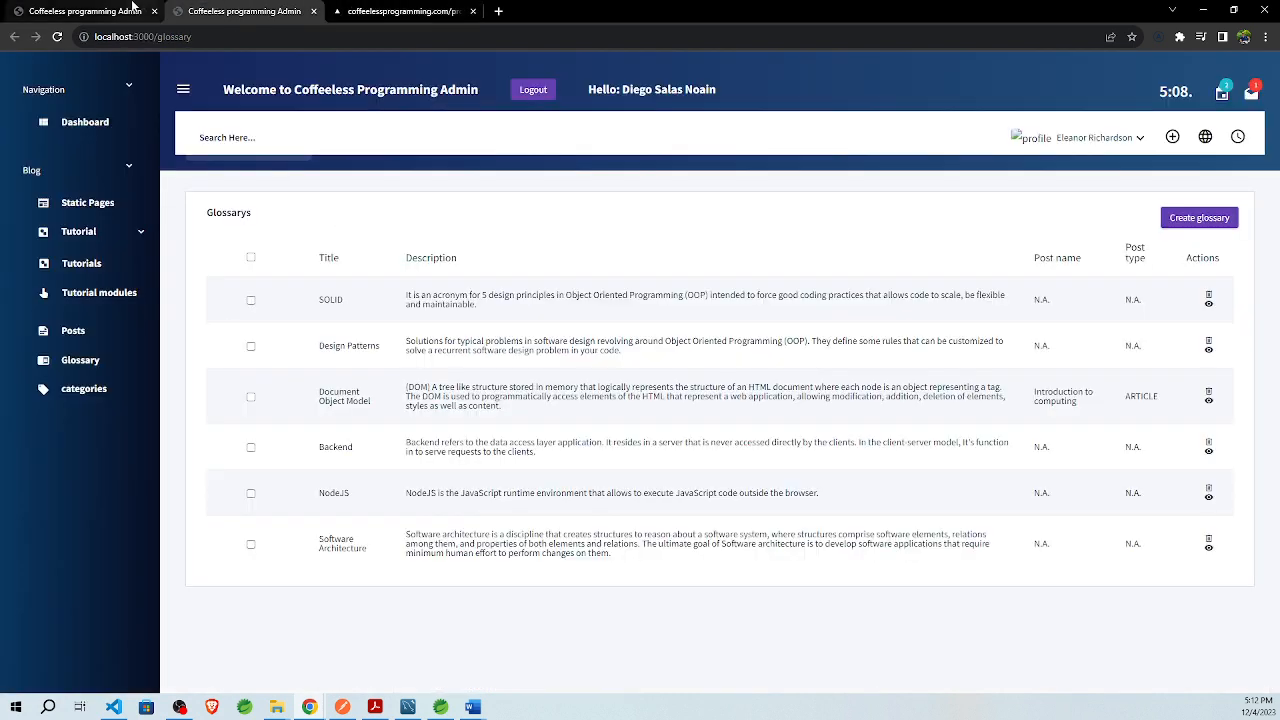